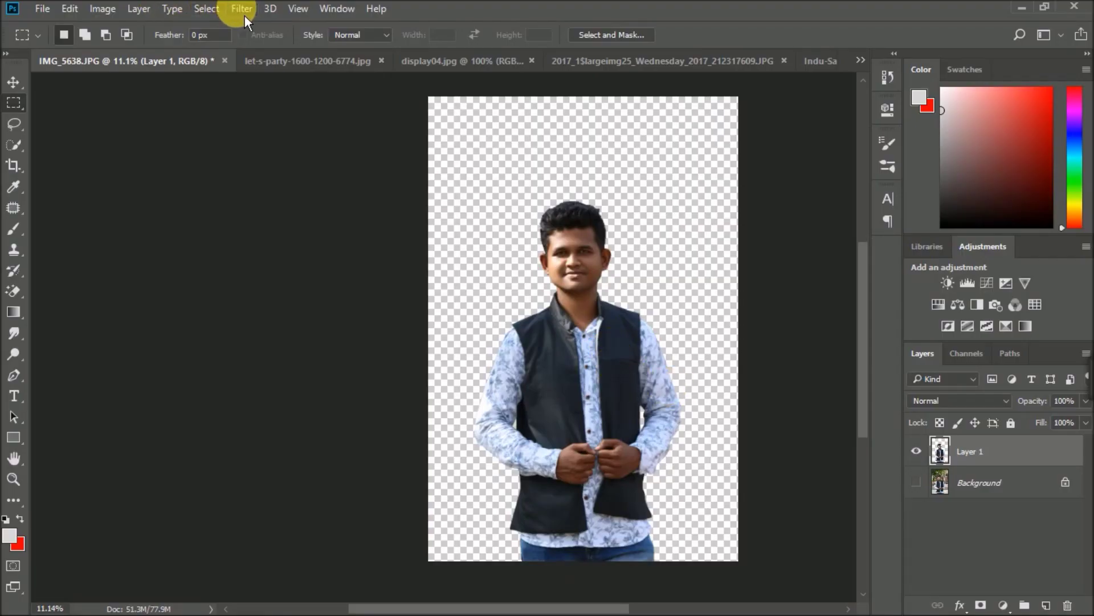
Apply Filter > Camera Raw Filter to the man's cut-out layer
click(244, 16)
click(313, 107)
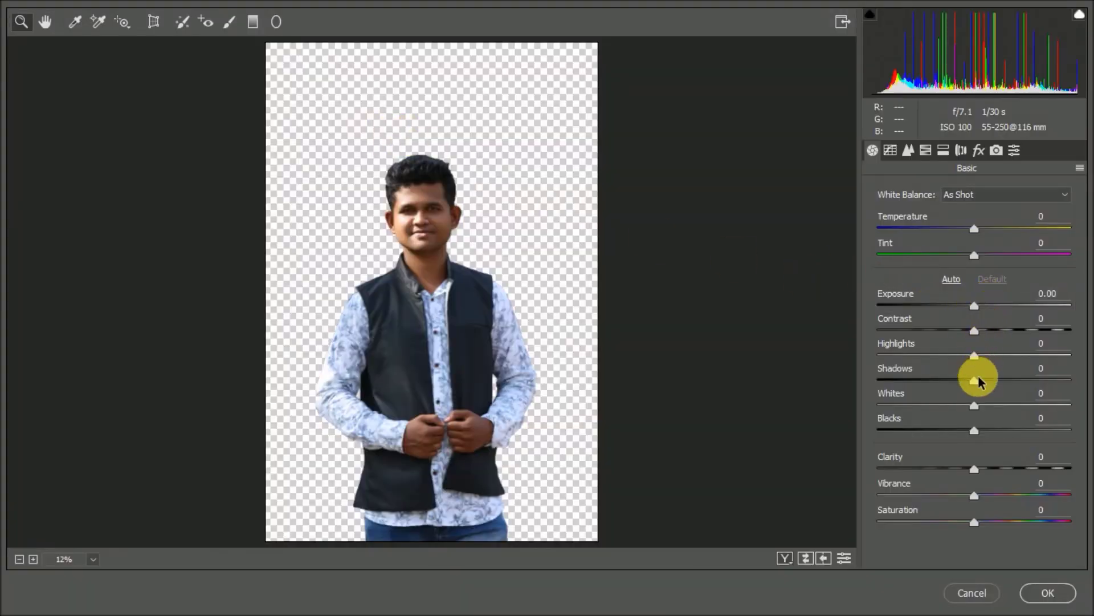
Set Shadows +46, Highlights -50, Temperature +15, Blacks -20, Tint -5, and add clarity
drag(978, 381, 1019, 381)
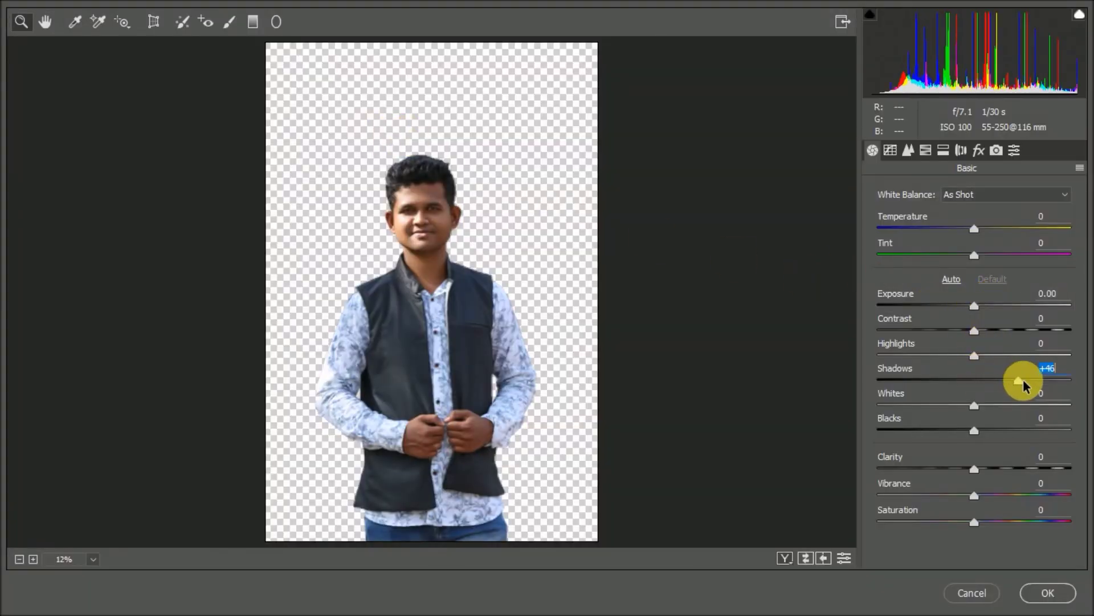
drag(950, 355, 926, 355)
drag(987, 235, 995, 234)
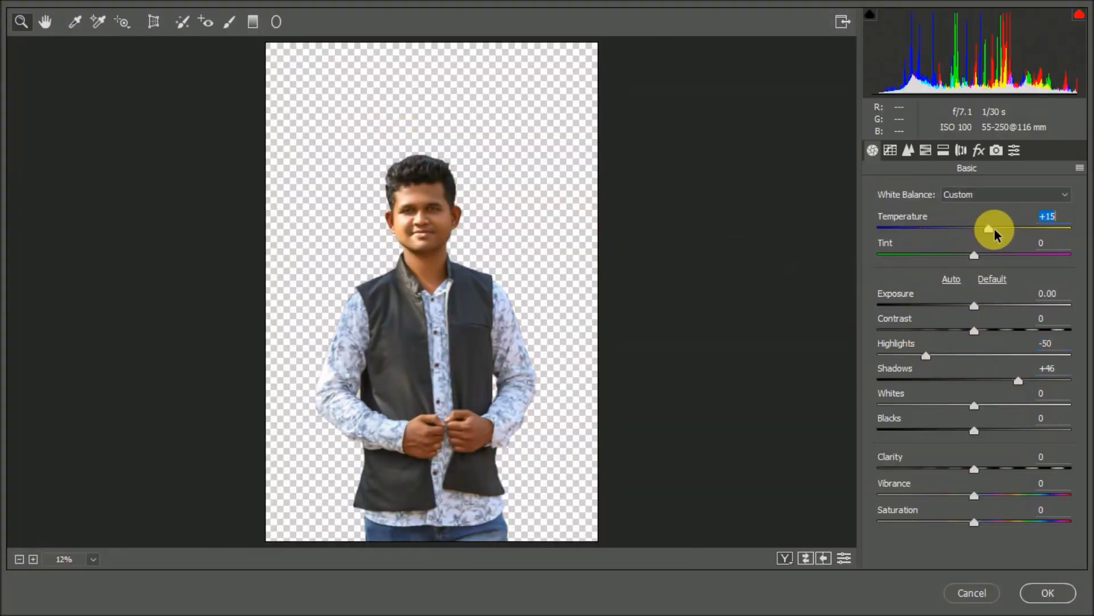
drag(1003, 429, 955, 429)
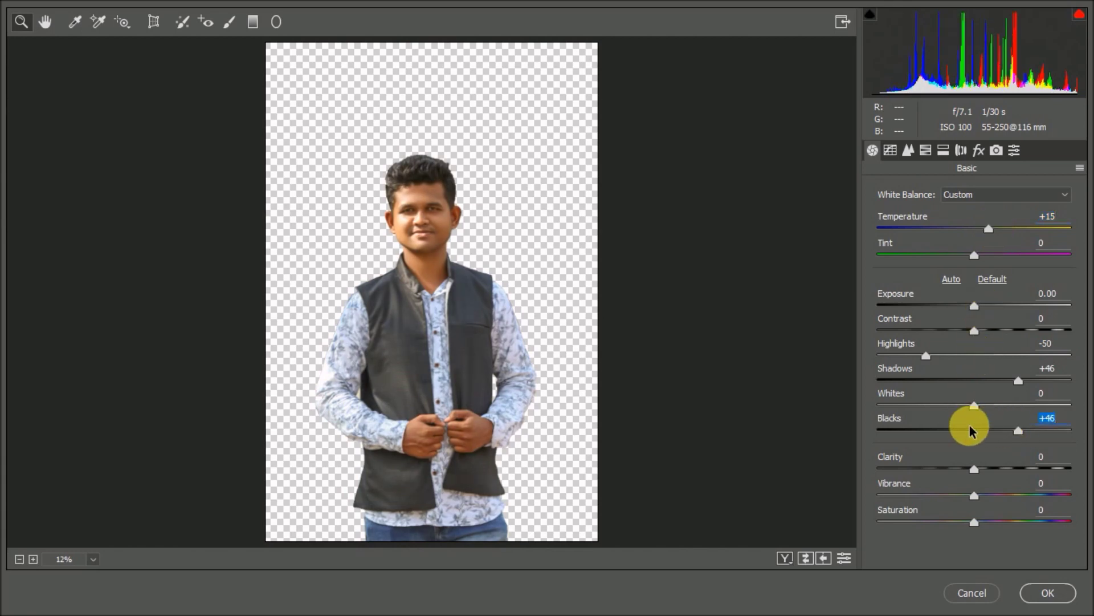
mouse_move(975, 468)
mouse_down()
mouse_move(1014, 474)
mouse_move(1028, 493)
mouse_move(1002, 521)
mouse_move(1012, 521)
mouse_up()
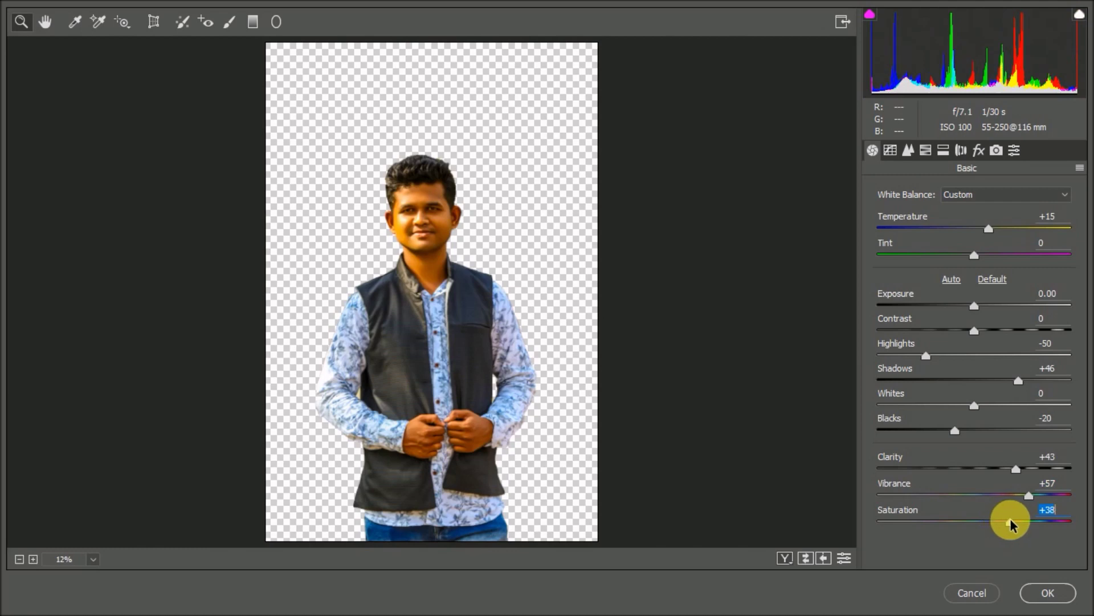
mouse_move(965, 259)
mouse_down()
mouse_move(948, 254)
mouse_move(981, 255)
mouse_move(971, 262)
mouse_up()
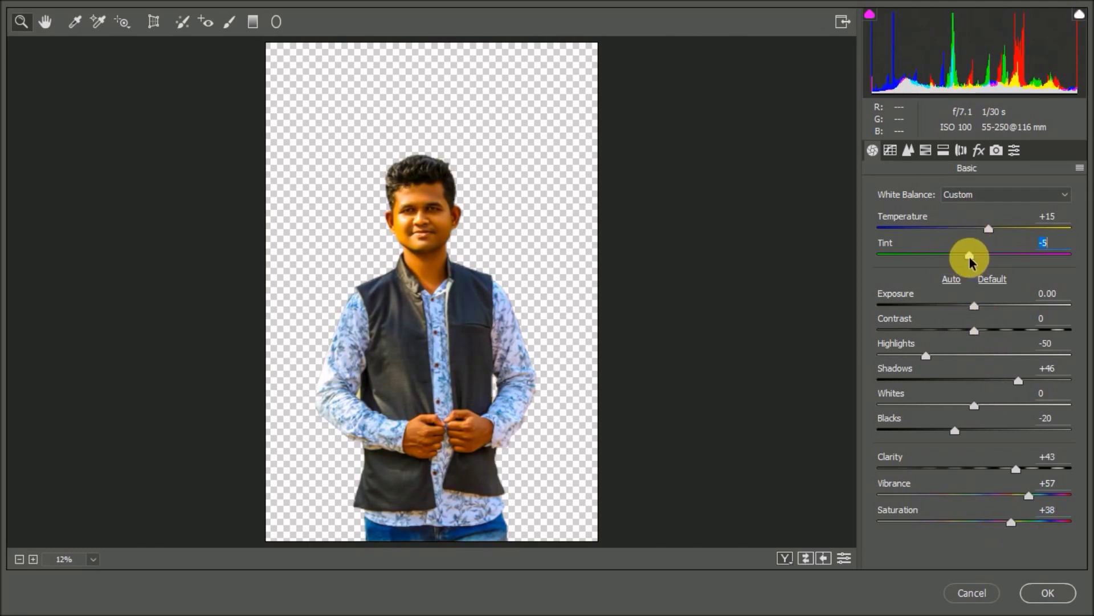
Brighten the orange skin tones to HSL Luminance +33
click(926, 150)
mouse_move(975, 302)
mouse_down()
mouse_move(1006, 302)
mouse_move(942, 303)
mouse_up()
click(928, 218)
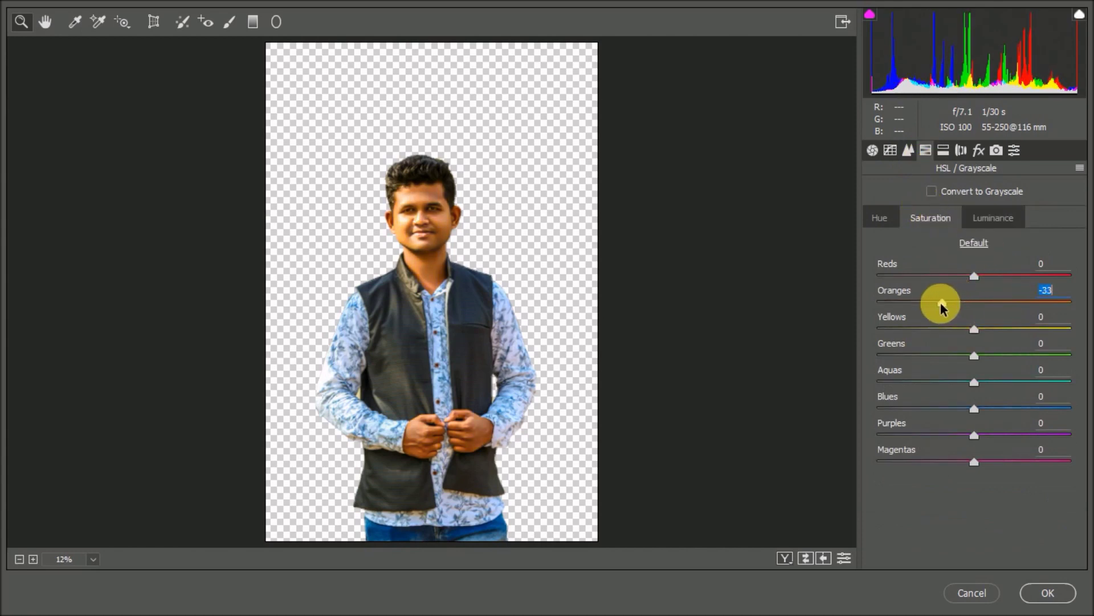
Desaturate reds to -32 and oranges to -44, and adjust red luminance and blue hue
click(958, 277)
drag(938, 303, 928, 303)
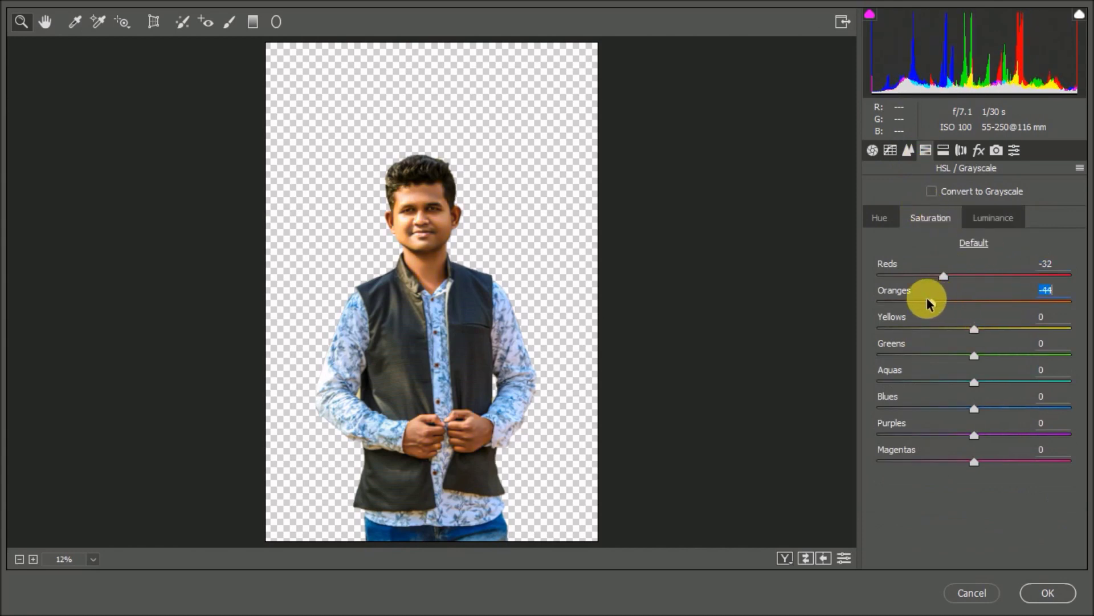
click(992, 218)
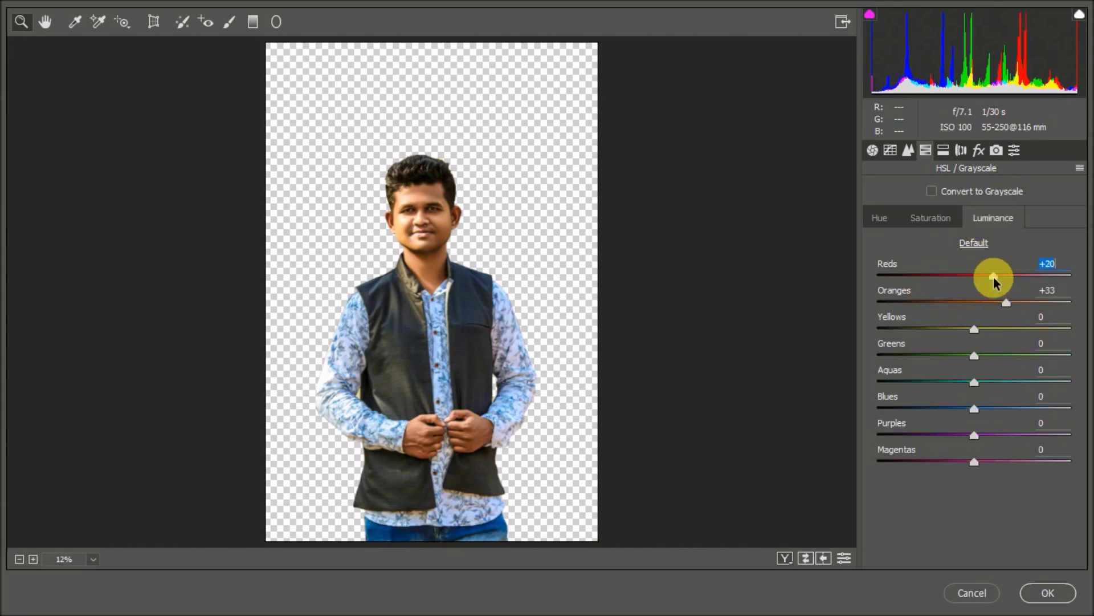
click(879, 218)
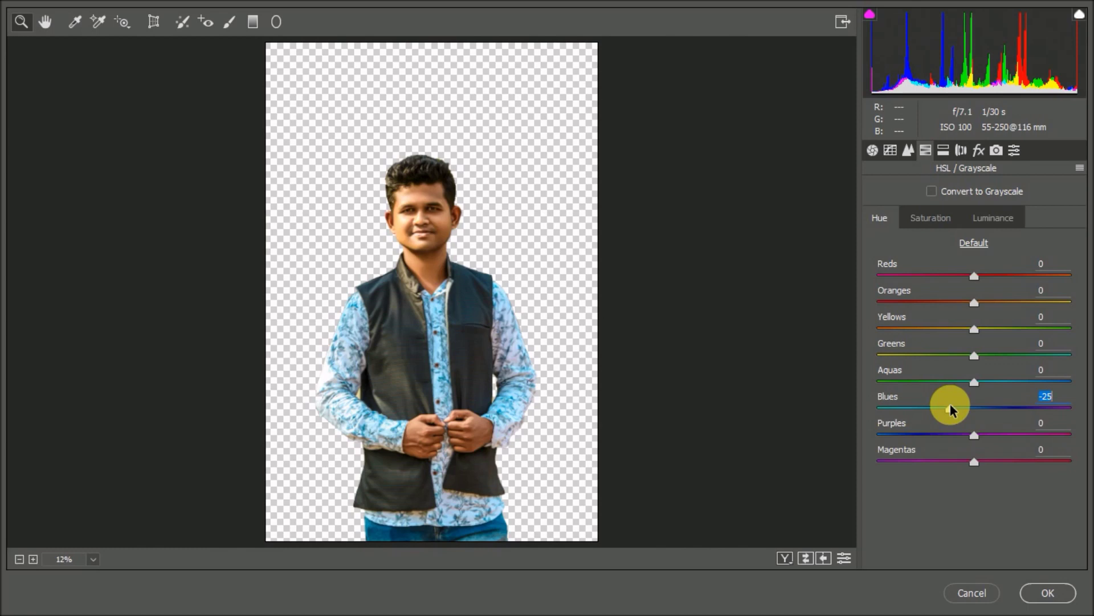
Add sharpening and luminance noise reduction in the Detail panel
click(872, 150)
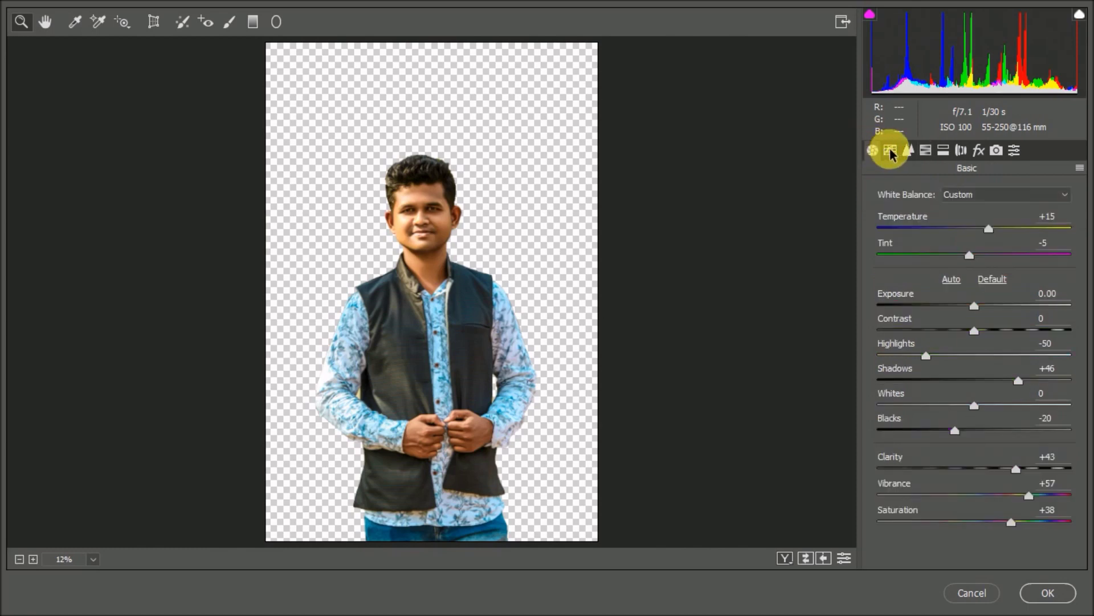
click(908, 150)
click(904, 348)
click(906, 216)
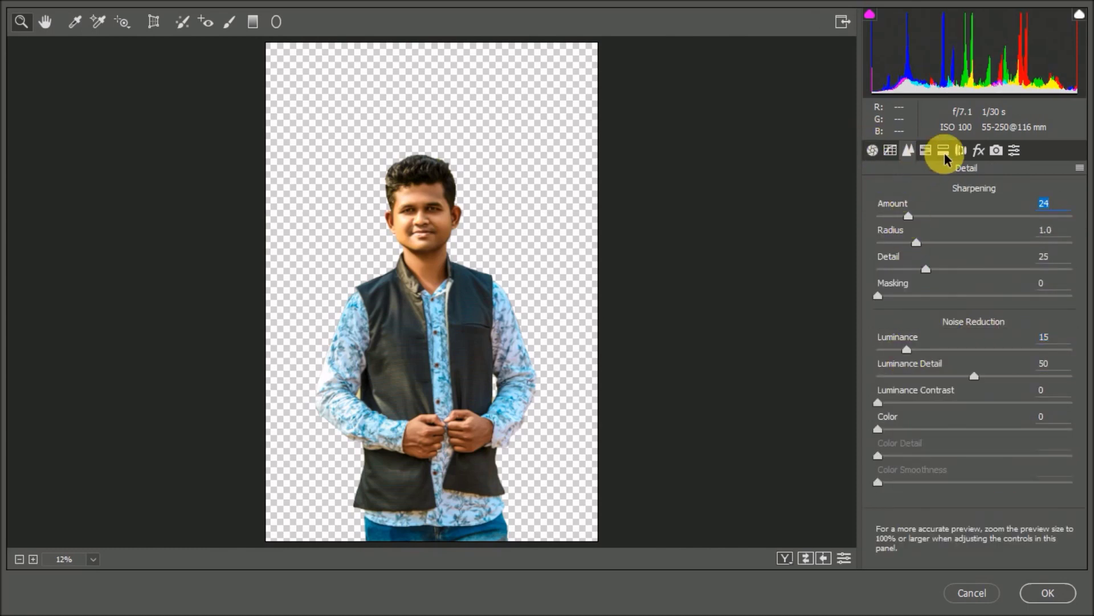
Adjust the whites, increase contrast, and apply the Camera Raw grade
click(872, 150)
mouse_move(974, 405)
mouse_down()
mouse_move(992, 405)
mouse_move(975, 406)
mouse_up()
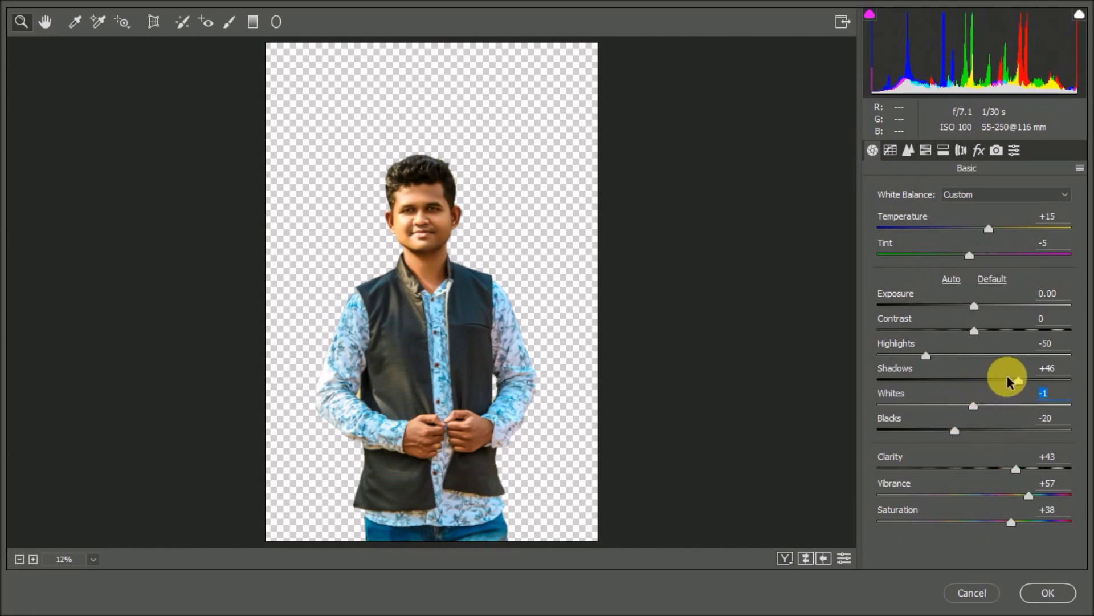
drag(976, 332, 994, 333)
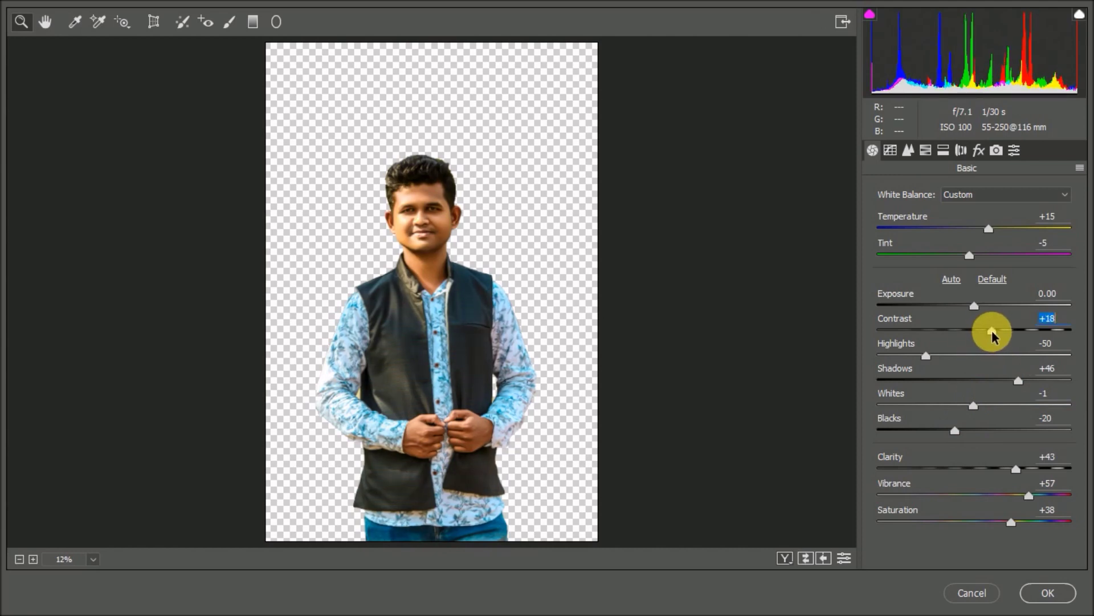
click(1049, 593)
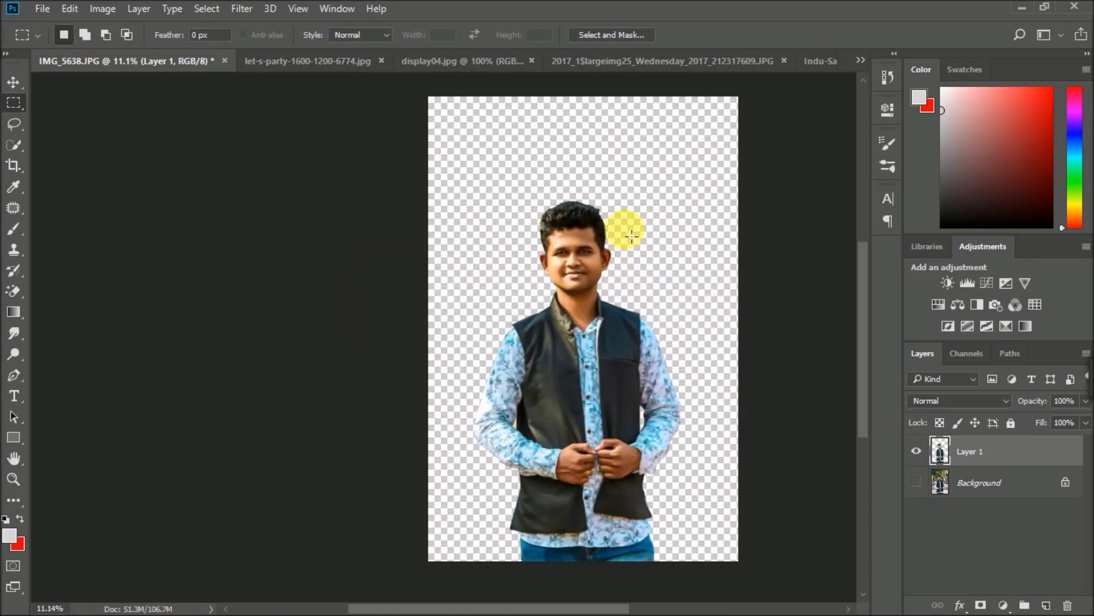
Zoom in and smudge the hair tips upward into spikes at 62% strength
scroll(590, 205, up, 3)
scroll(598, 221, up, 2)
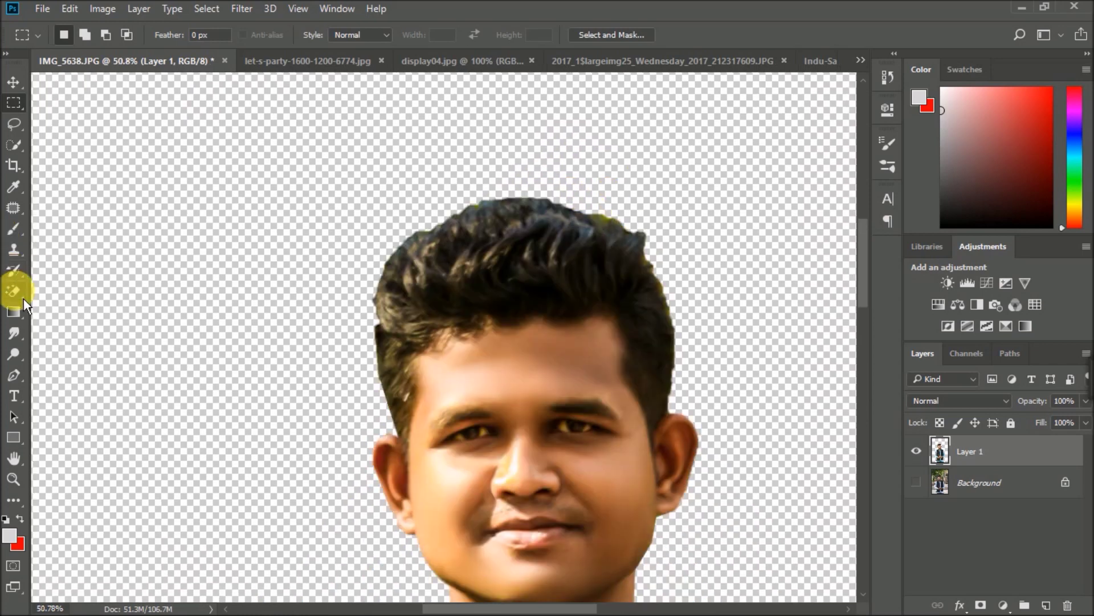
click(14, 333)
mouse_move(630, 215)
mouse_down()
mouse_move(589, 302)
mouse_move(394, 305)
mouse_move(558, 231)
mouse_move(568, 239)
mouse_move(555, 288)
mouse_move(421, 301)
mouse_move(434, 256)
mouse_move(484, 234)
mouse_move(574, 232)
mouse_move(587, 199)
mouse_move(578, 254)
mouse_move(525, 259)
mouse_move(412, 226)
mouse_move(461, 282)
mouse_move(413, 241)
mouse_move(409, 250)
mouse_up()
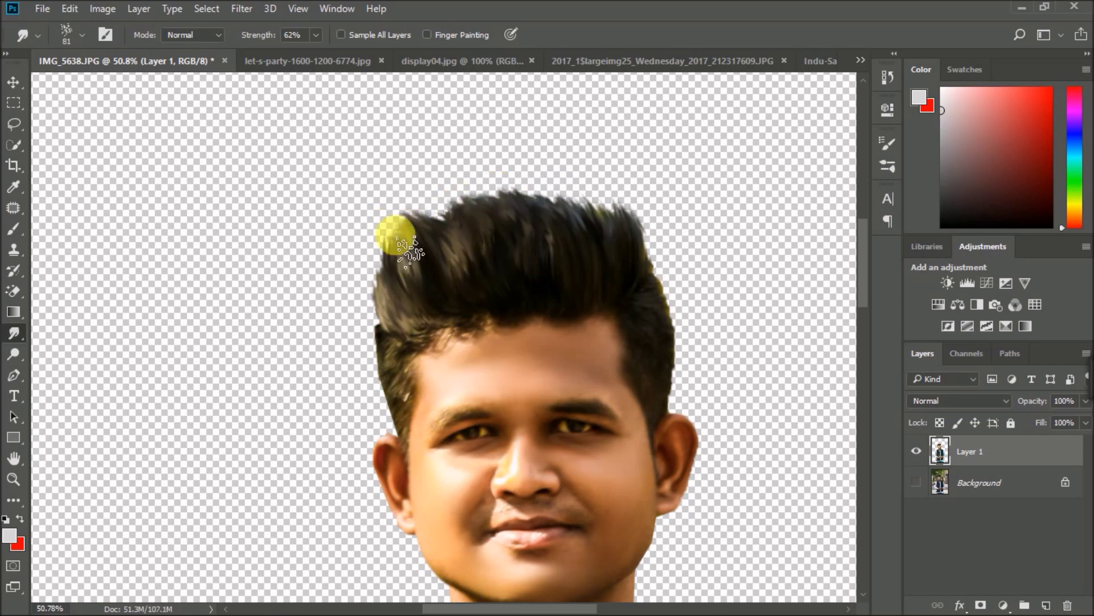
Zoom back out, recentre the figure, and undo the last change
scroll(464, 235, down, 2)
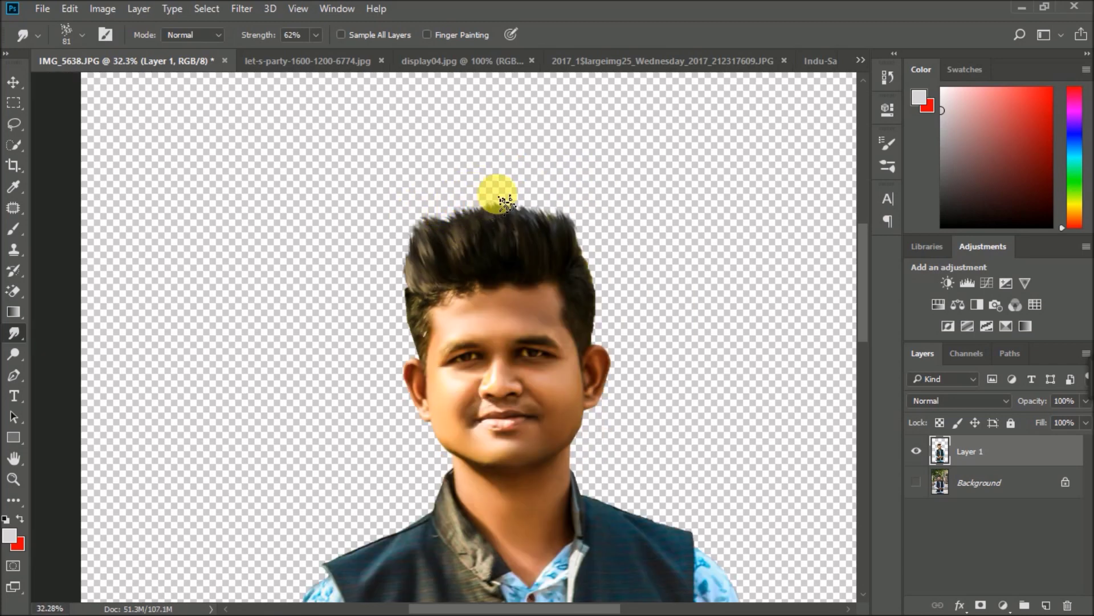
scroll(559, 225, down, 2)
scroll(586, 281, down, 2)
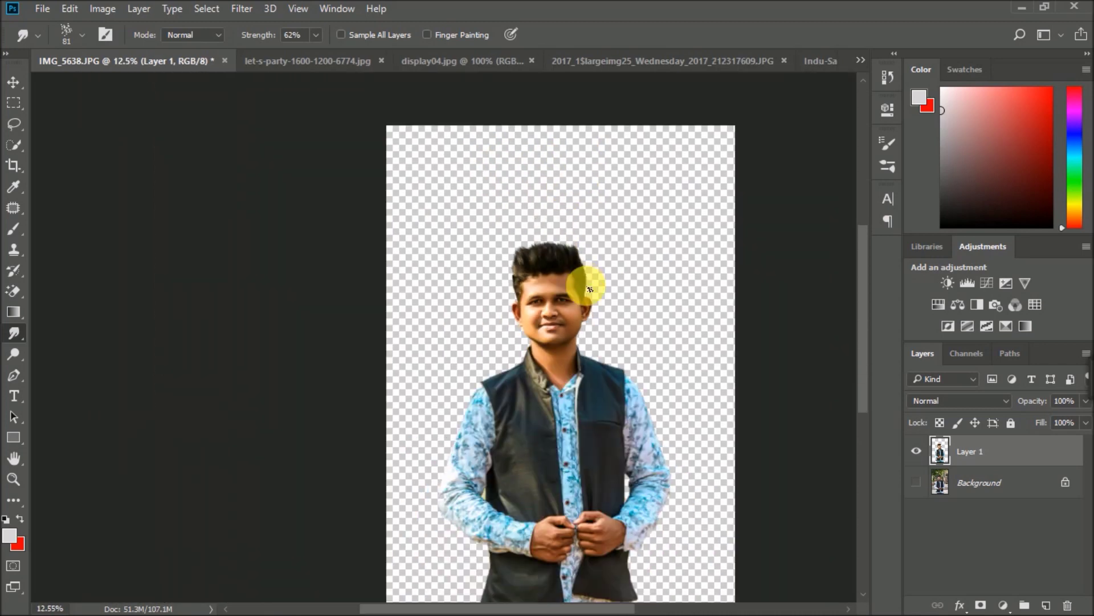
scroll(599, 281, down, 1)
mouse_move(597, 383)
mouse_down()
mouse_move(500, 329)
mouse_move(501, 362)
mouse_up()
scroll(506, 367, up, 1)
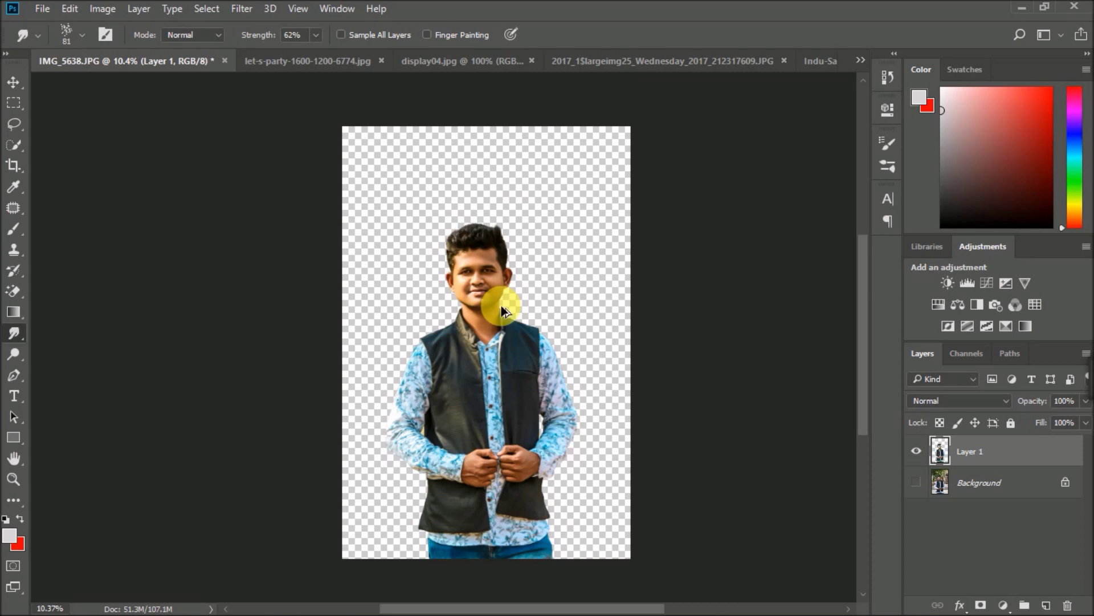
key(ctrl+z)
Bring the Parliament collage into the man's document, scaled to about 425%
click(829, 70)
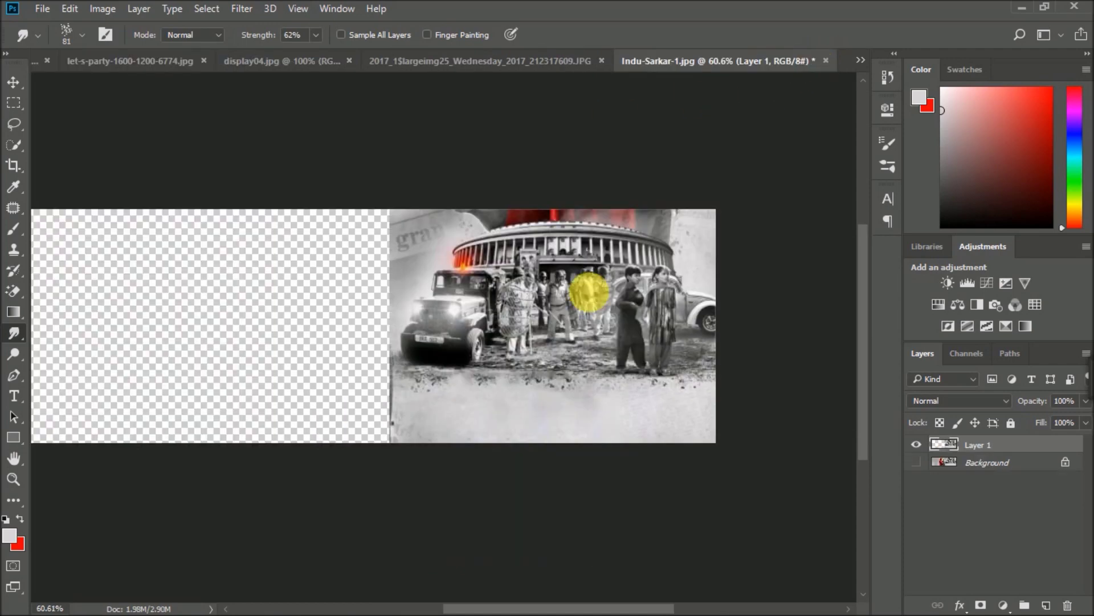
click(13, 82)
mouse_move(542, 330)
mouse_down()
mouse_move(43, 74)
mouse_move(422, 378)
mouse_up()
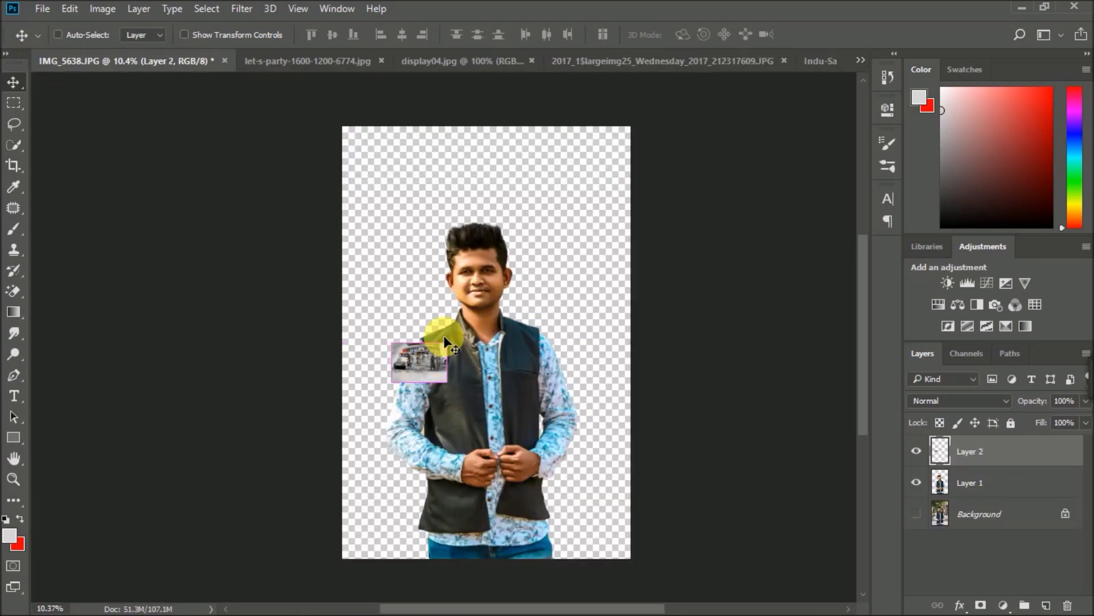
key(ctrl+t)
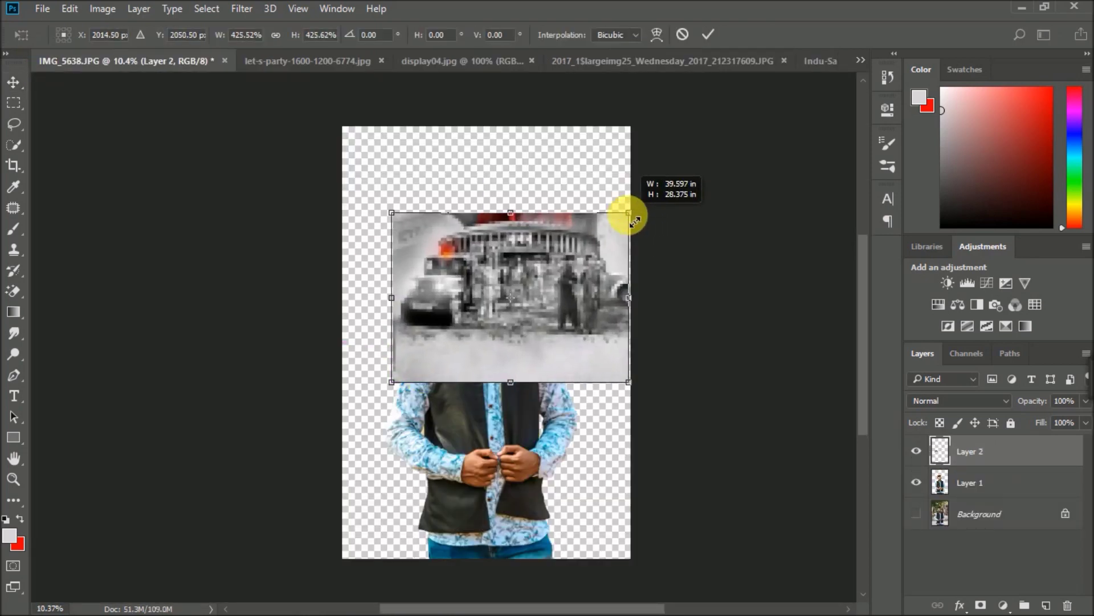
mouse_move(446, 344)
mouse_down()
mouse_move(576, 296)
mouse_move(635, 242)
mouse_move(634, 273)
mouse_up()
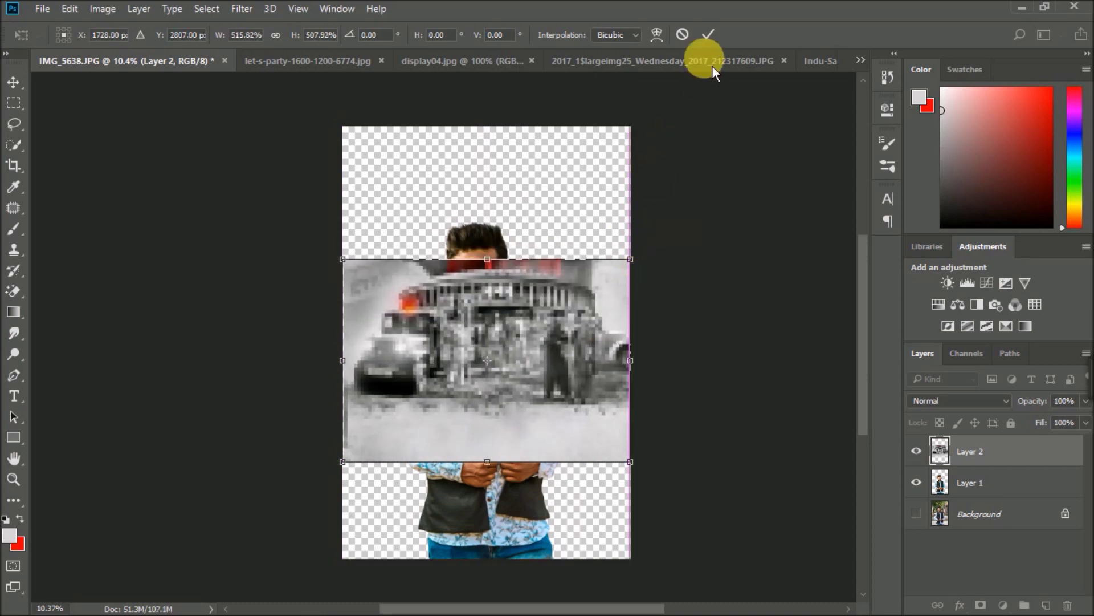
click(707, 36)
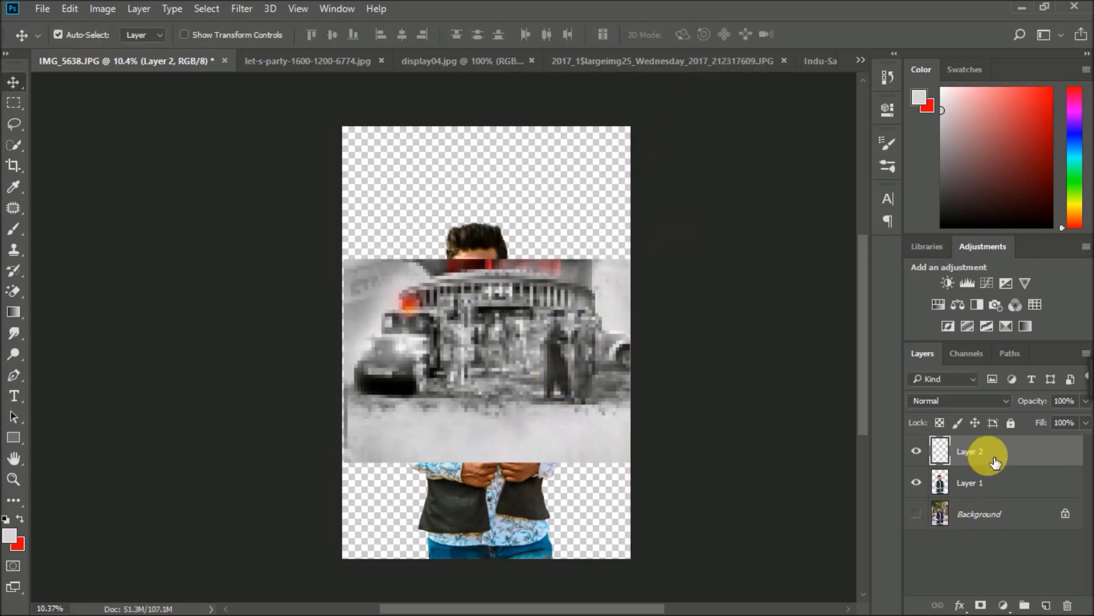
Move the collage layer beneath the man, behind his upper body, and add an empty layer
drag(985, 452, 969, 491)
drag(593, 319, 587, 309)
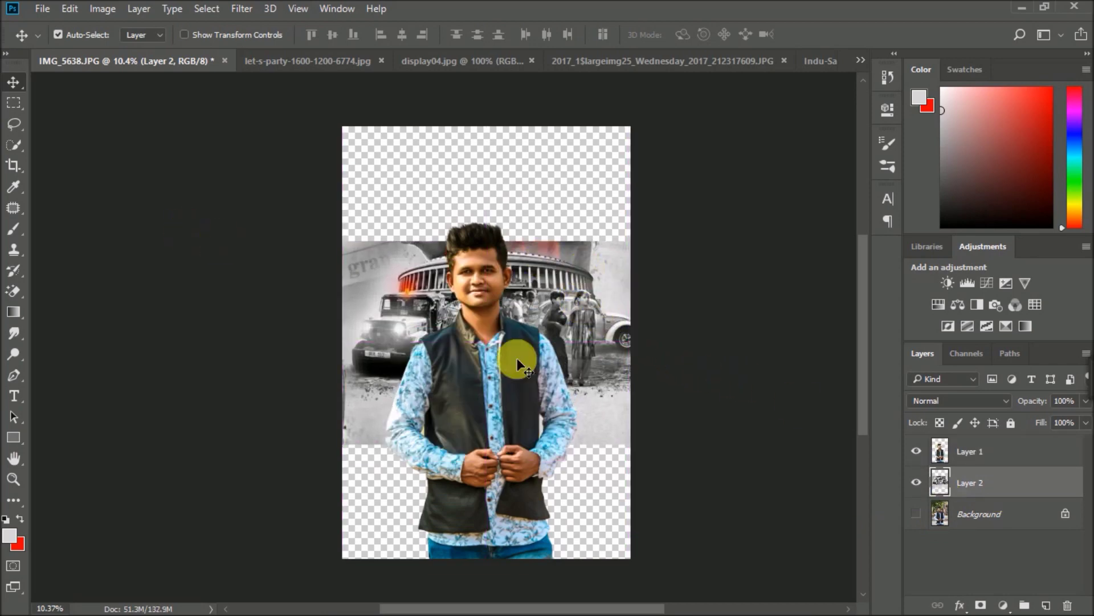
click(1051, 606)
Place the new layer under the collage, try a red gradient on it, then undo it
drag(1029, 482, 1029, 529)
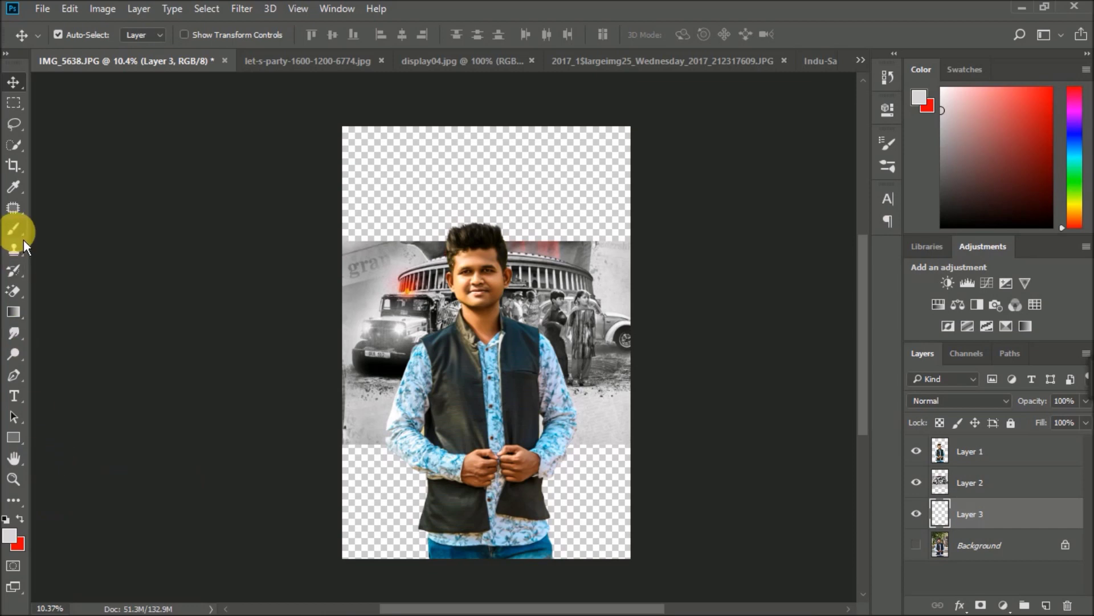
click(16, 317)
alt+click(359, 251)
drag(325, 186, 433, 371)
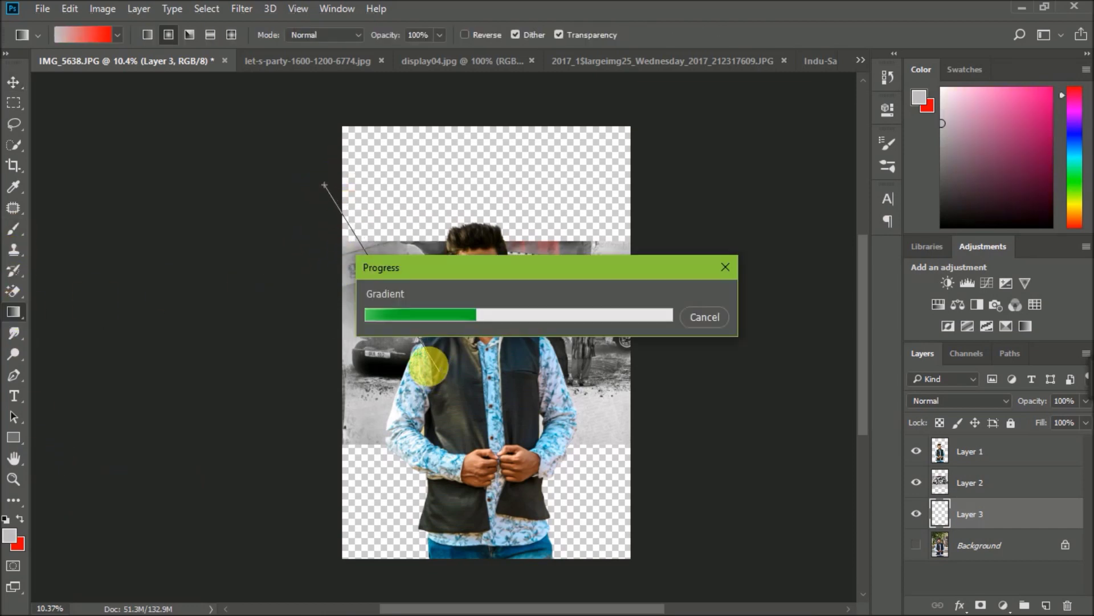
click(707, 322)
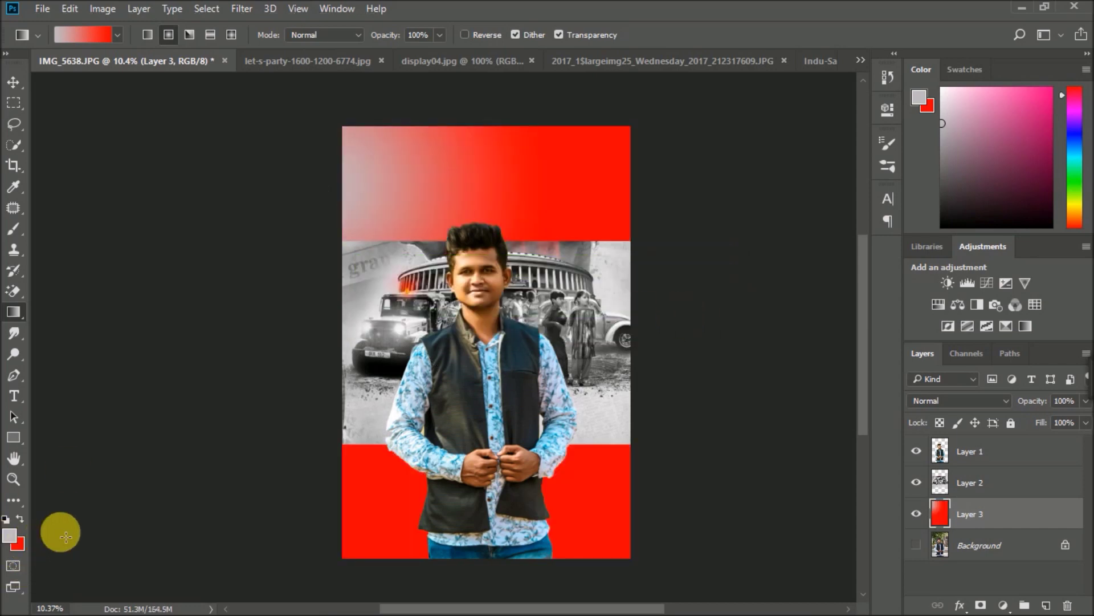
key(ctrl+z)
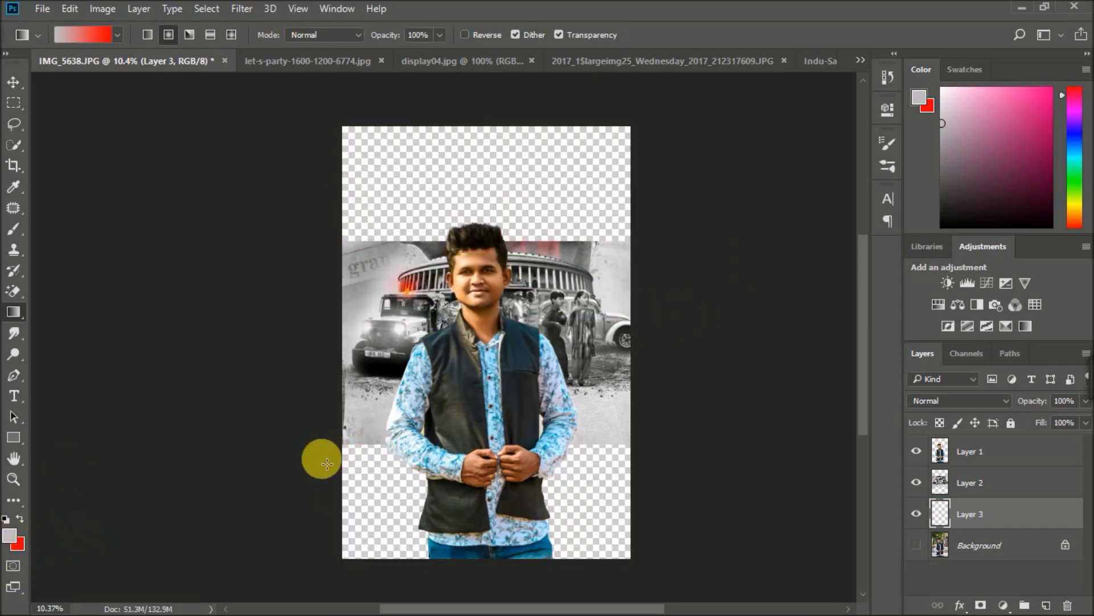
click(665, 60)
Drag the flag-and-statue image into the IMG_5638 poster
key(d)
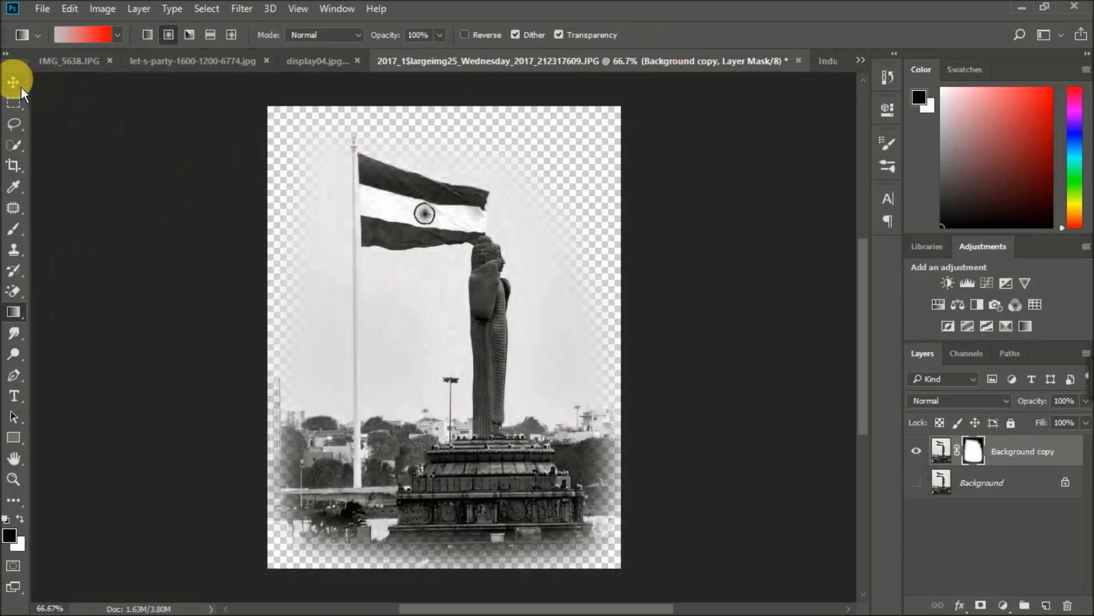
click(13, 82)
click(68, 60)
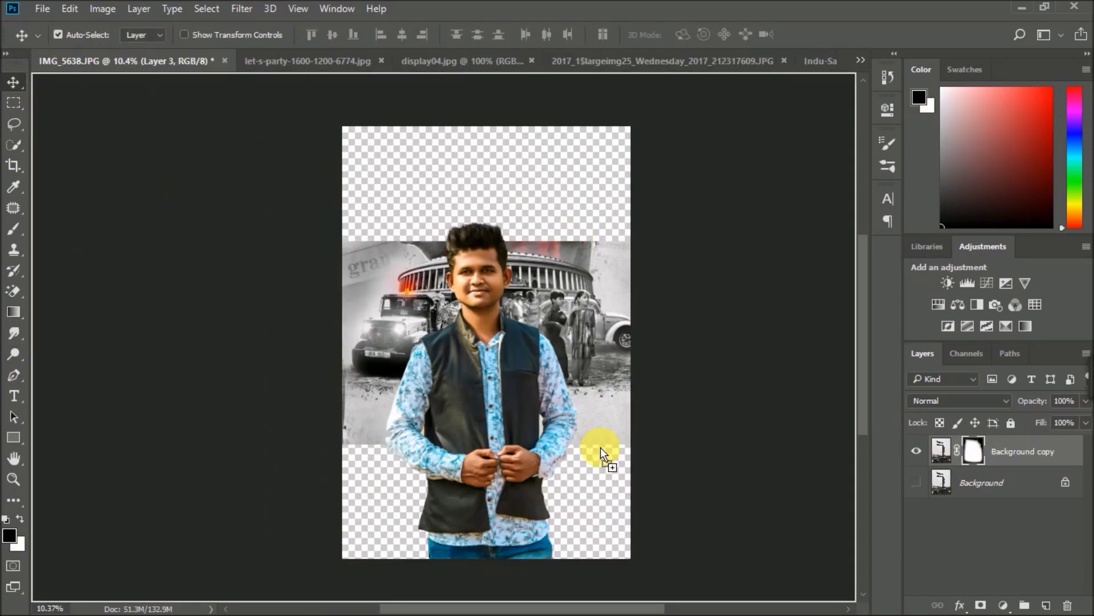
mouse_move(605, 471)
mouse_down()
mouse_move(544, 209)
mouse_move(623, 264)
mouse_up()
Enlarge and tilt the flag image, layer it above the Parliament collage, and move it lower right
key(ctrl+t)
drag(627, 134, 679, 158)
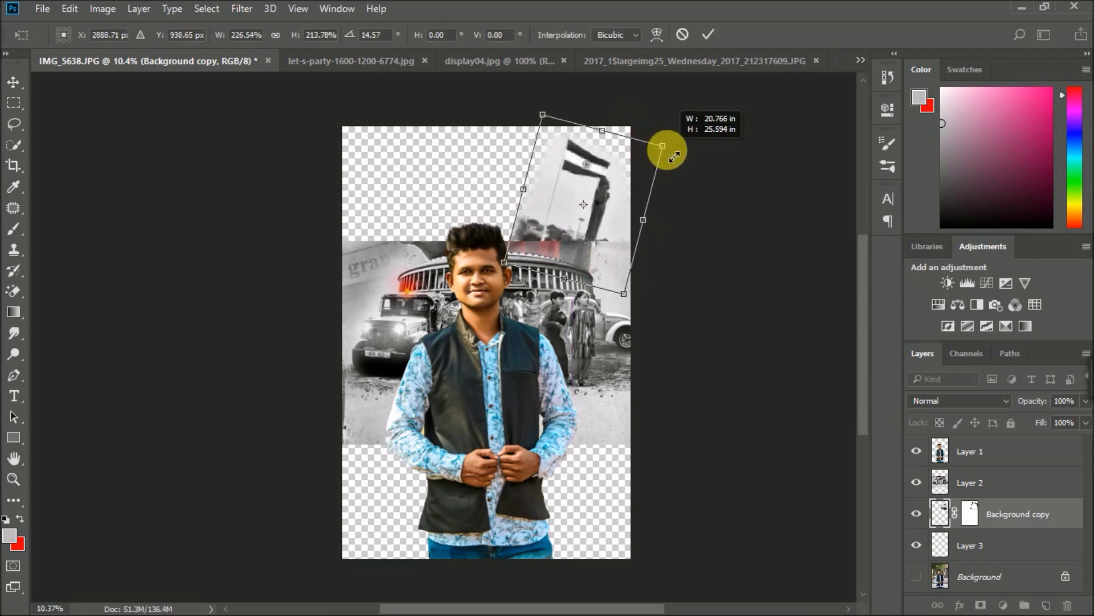
drag(635, 189, 628, 176)
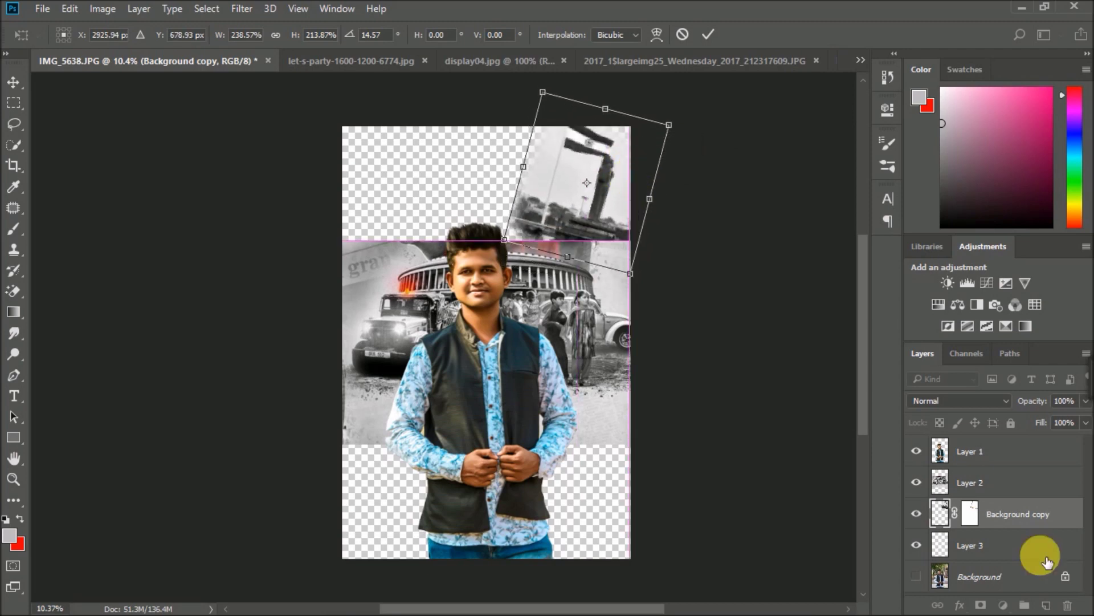
click(708, 34)
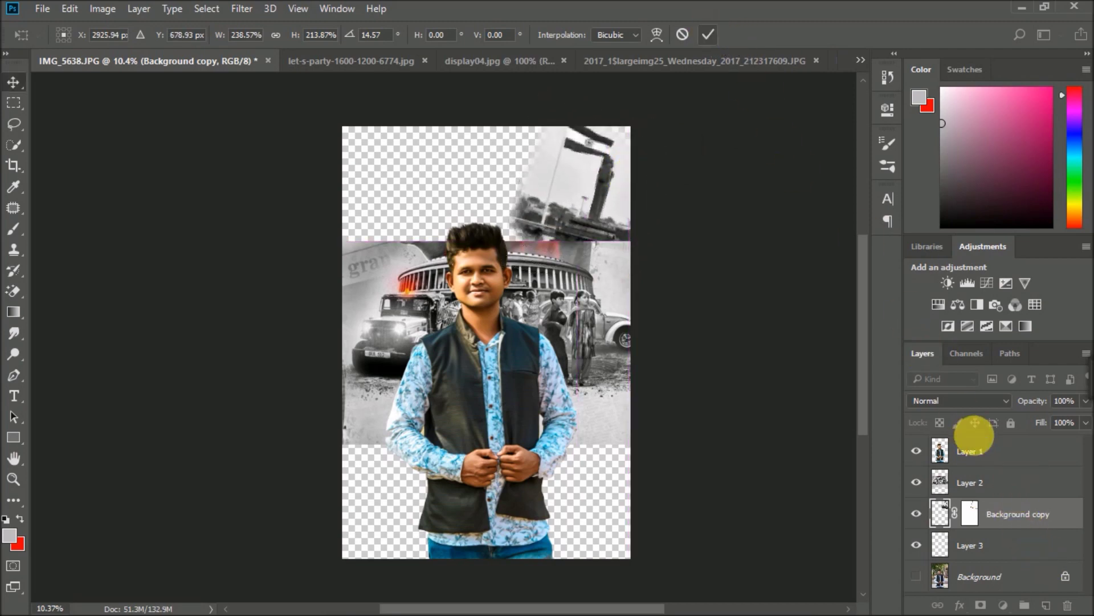
drag(1003, 514, 1003, 469)
drag(600, 295, 605, 516)
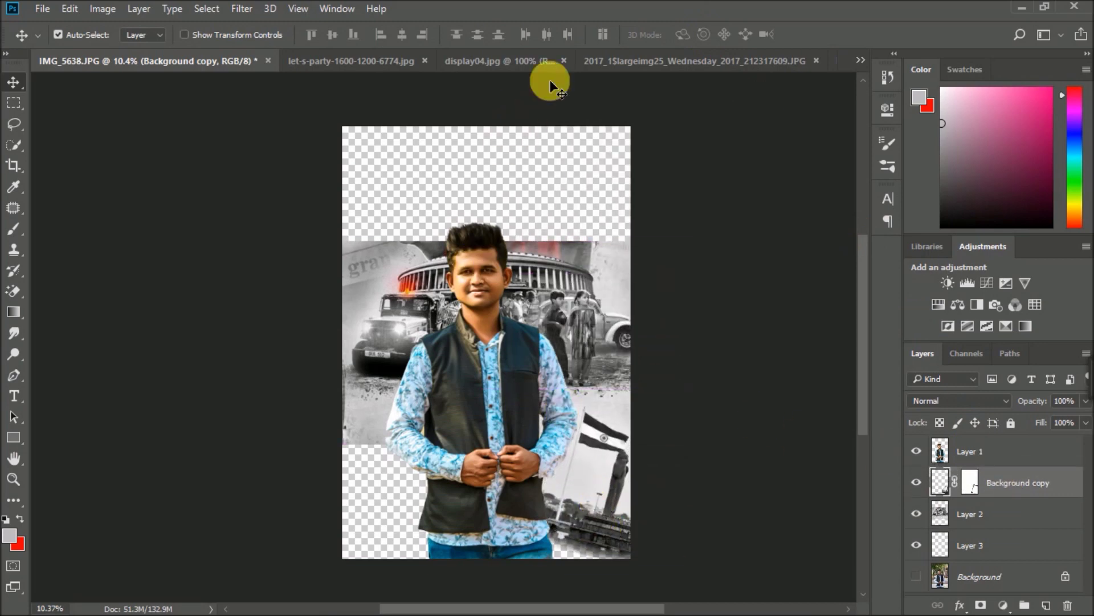
click(531, 61)
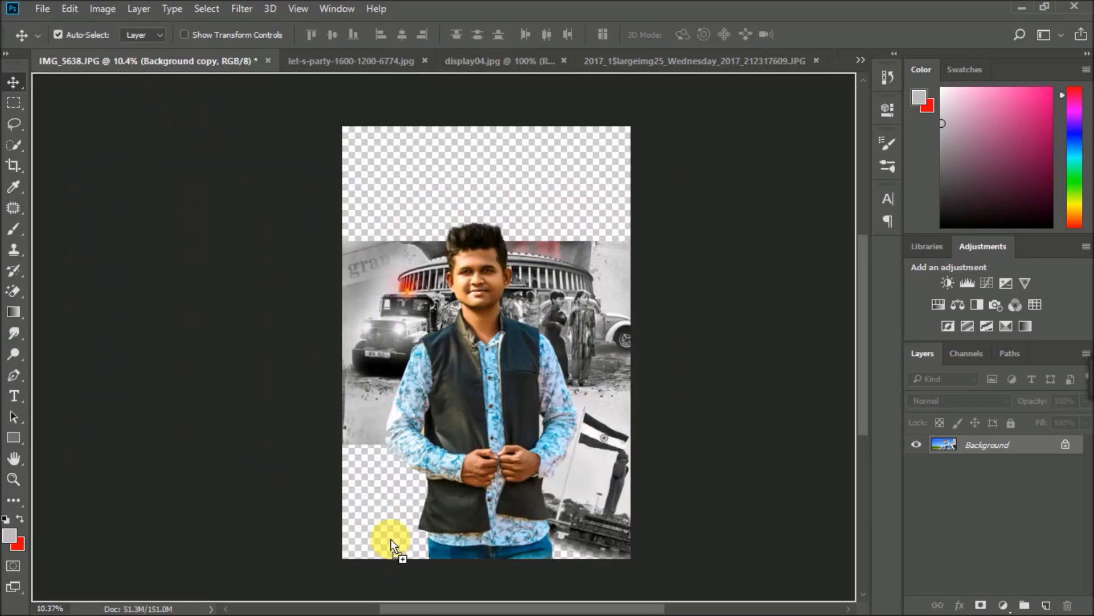
Drop the Republic Day car-flag banner at bottom-left and enlarge it across the lower left
drag(382, 279, 391, 536)
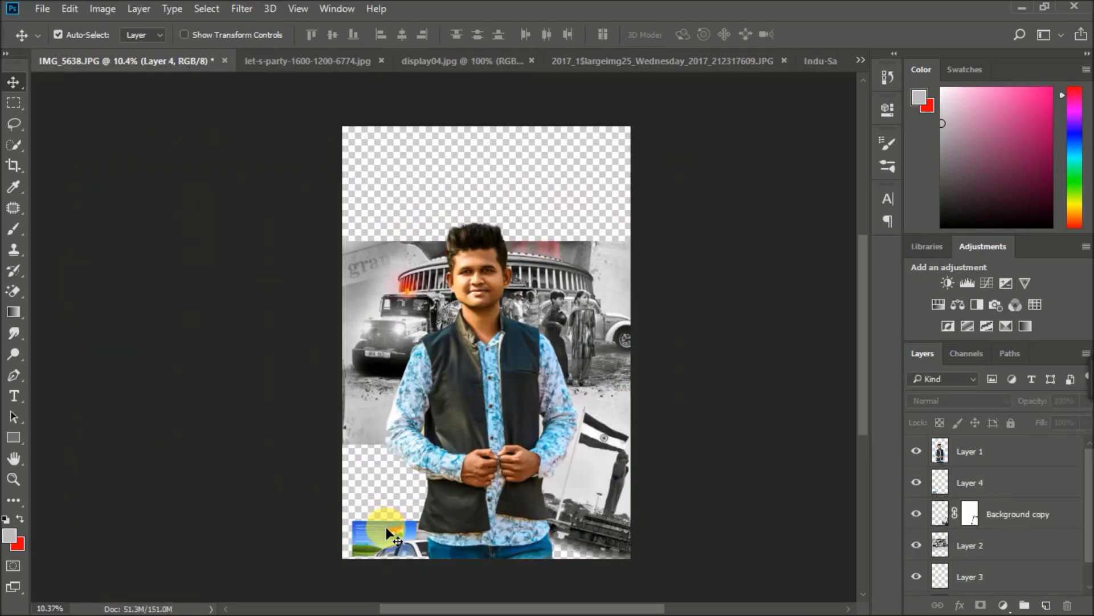
click(971, 489)
key(ctrl+t)
drag(365, 528, 154, 415)
mouse_move(433, 502)
mouse_down()
mouse_move(520, 508)
mouse_move(526, 521)
mouse_up()
drag(525, 429, 508, 432)
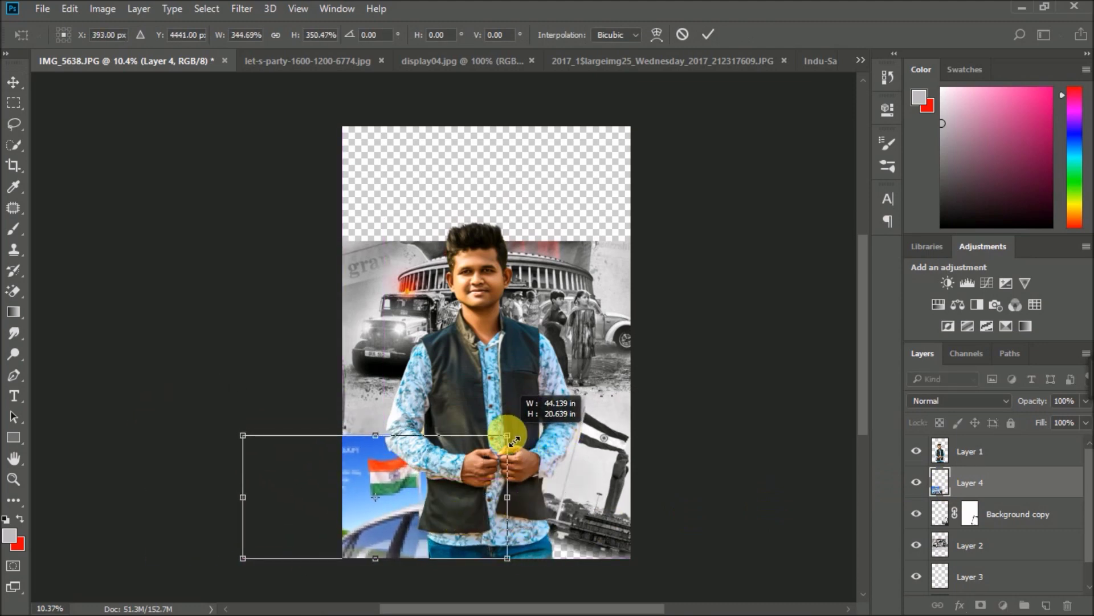
click(708, 35)
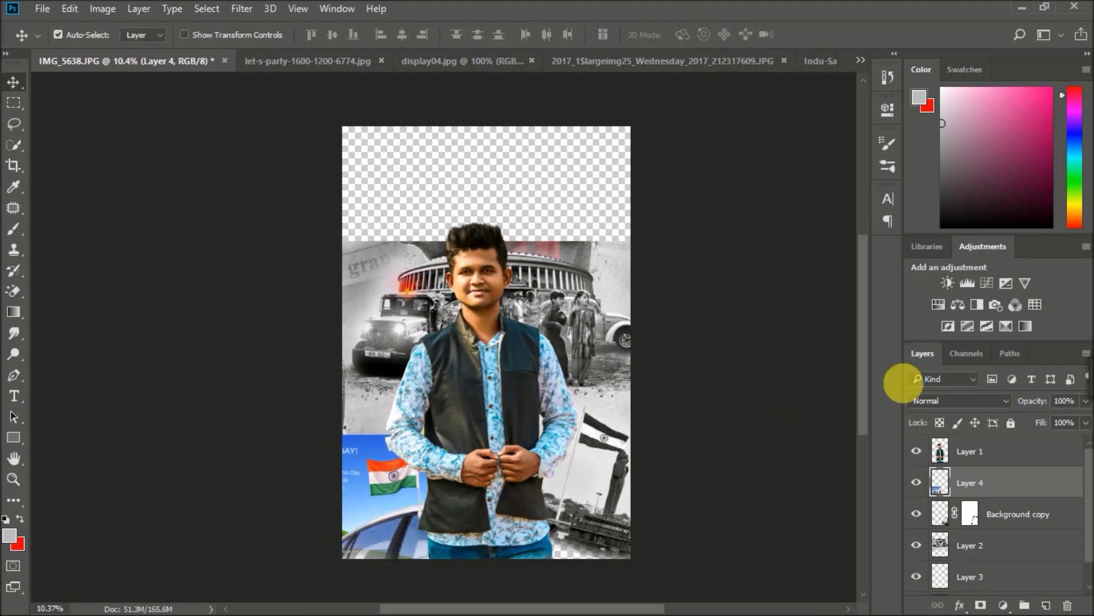
Drag the grayscale crowd photo from the let-s-party image into the poster
click(444, 71)
click(326, 64)
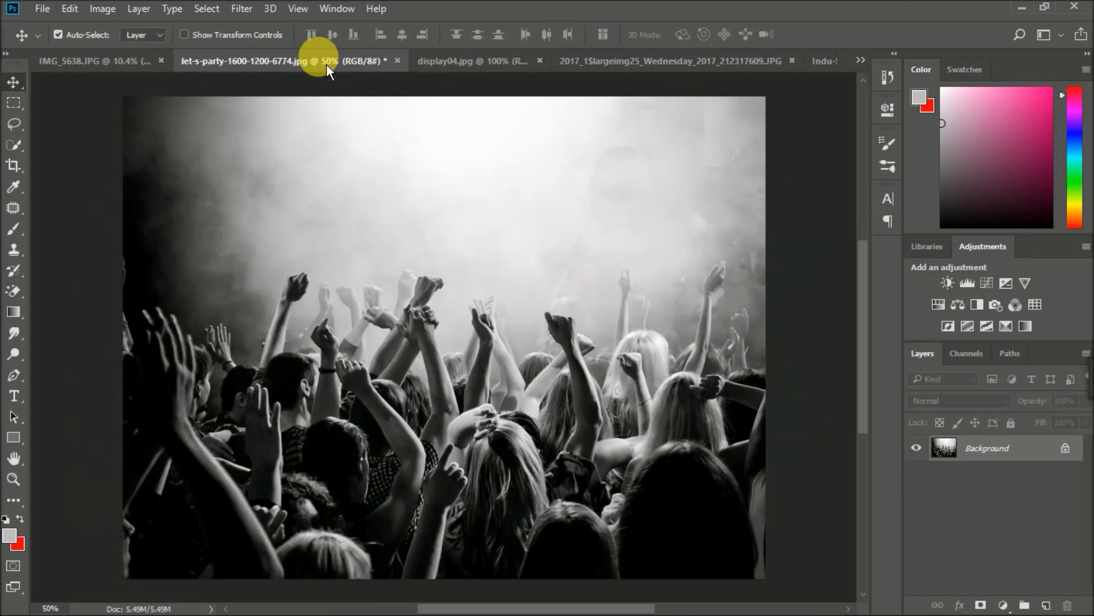
drag(409, 293, 400, 408)
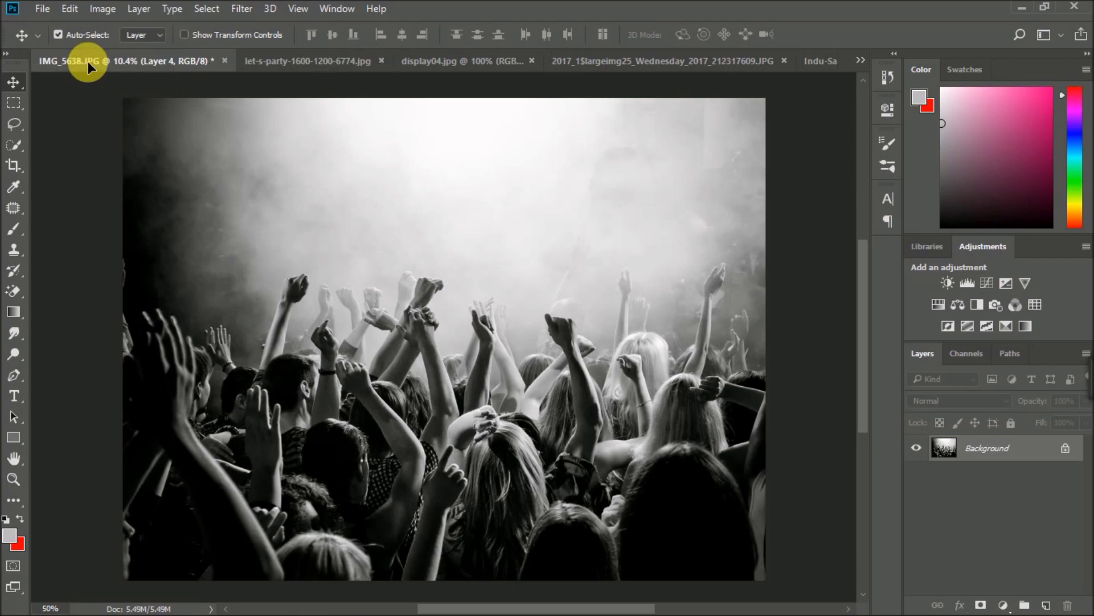
Stretch the crowd photo over the lower half, then select the banner and flag-statue layers
key(ctrl+t)
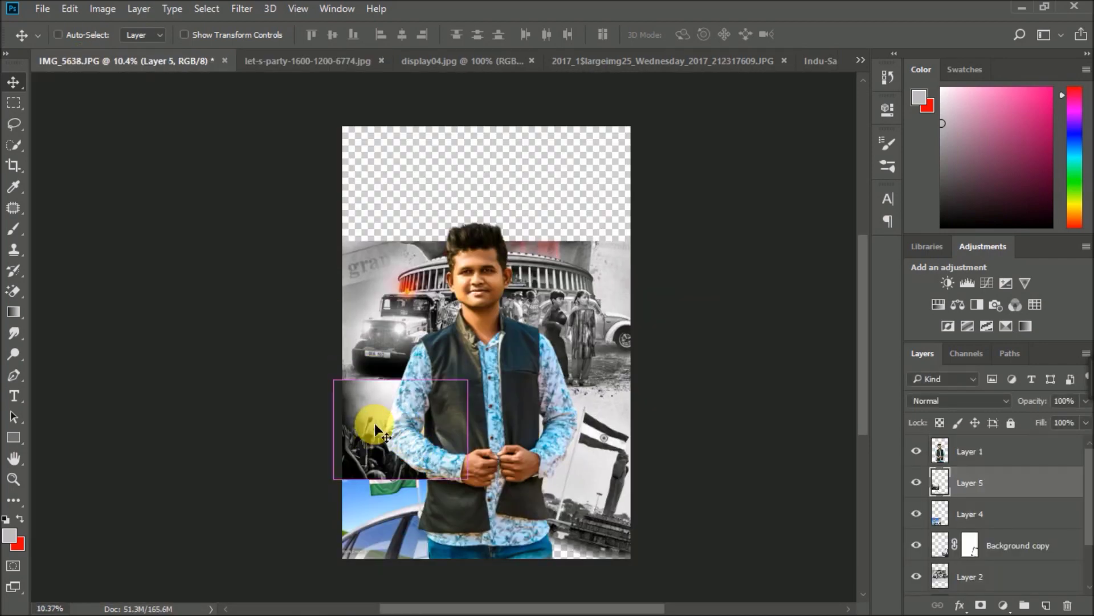
drag(467, 379, 639, 284)
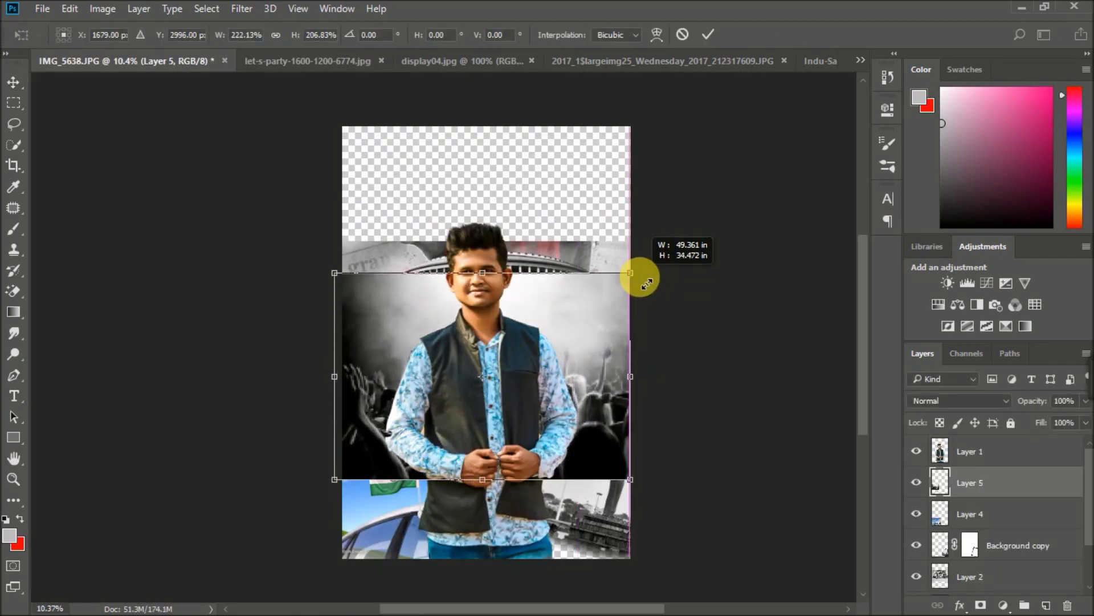
drag(594, 346, 593, 411)
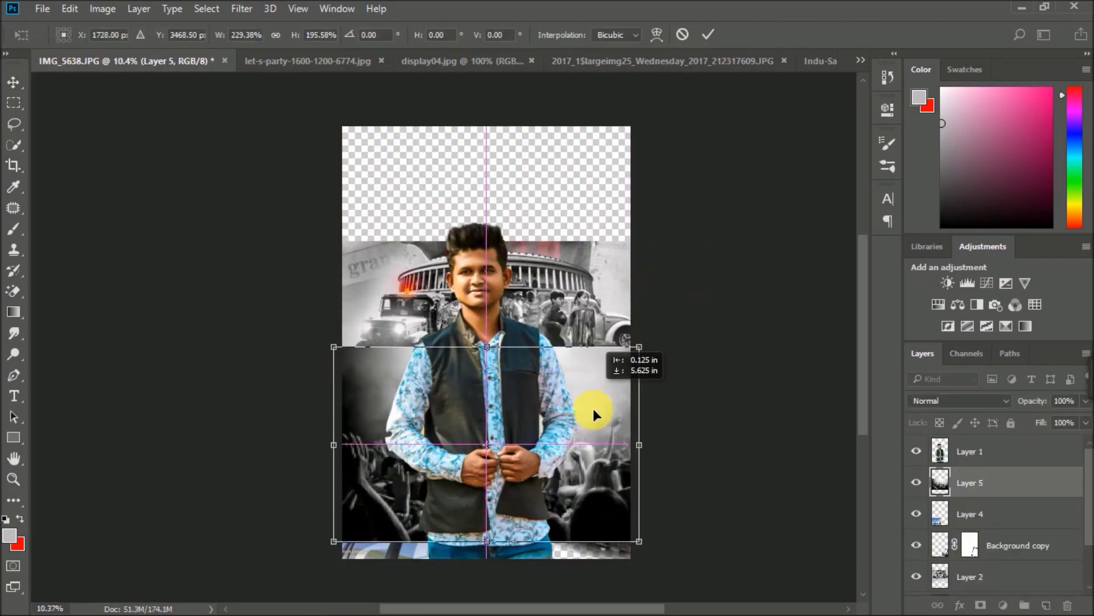
click(708, 34)
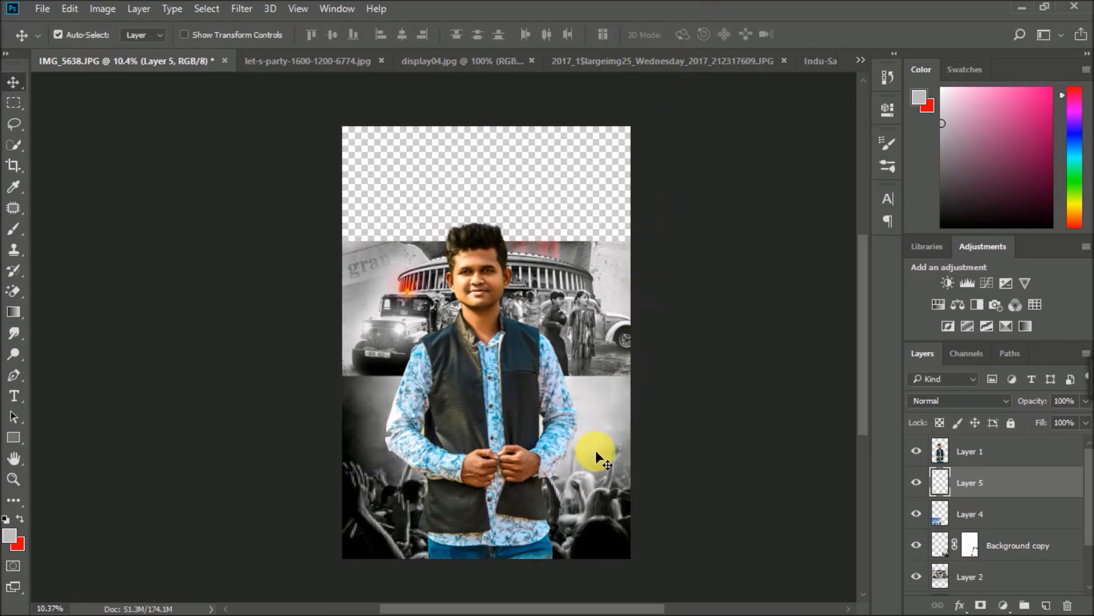
click(1002, 524)
shift+click(1002, 546)
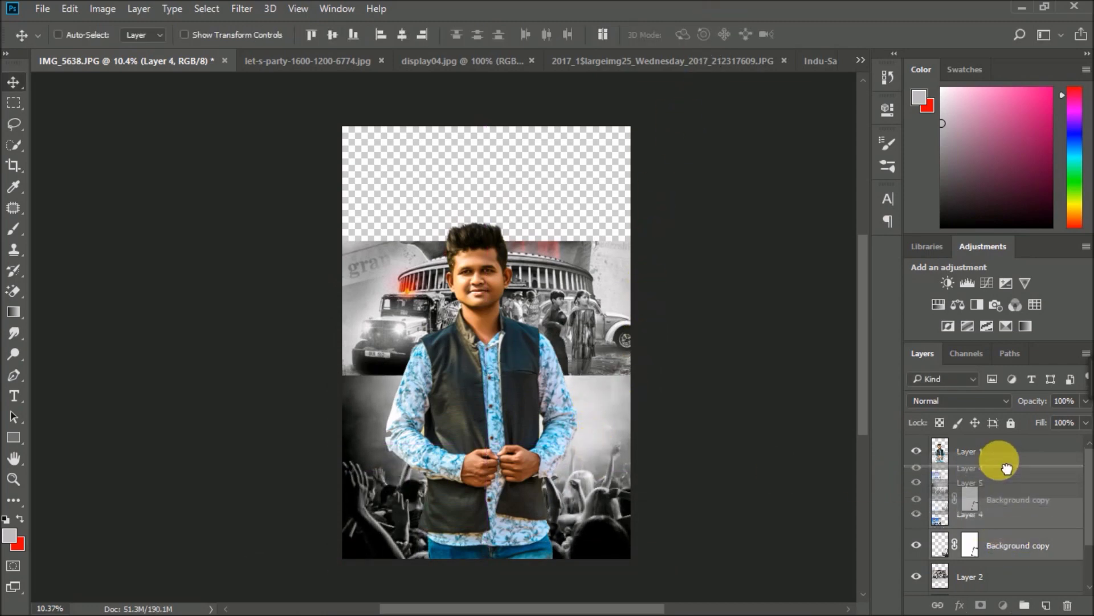
Move both flag layers above the crowd in the stack and to the top of the poster
drag(1002, 546, 1002, 464)
drag(594, 532, 580, 229)
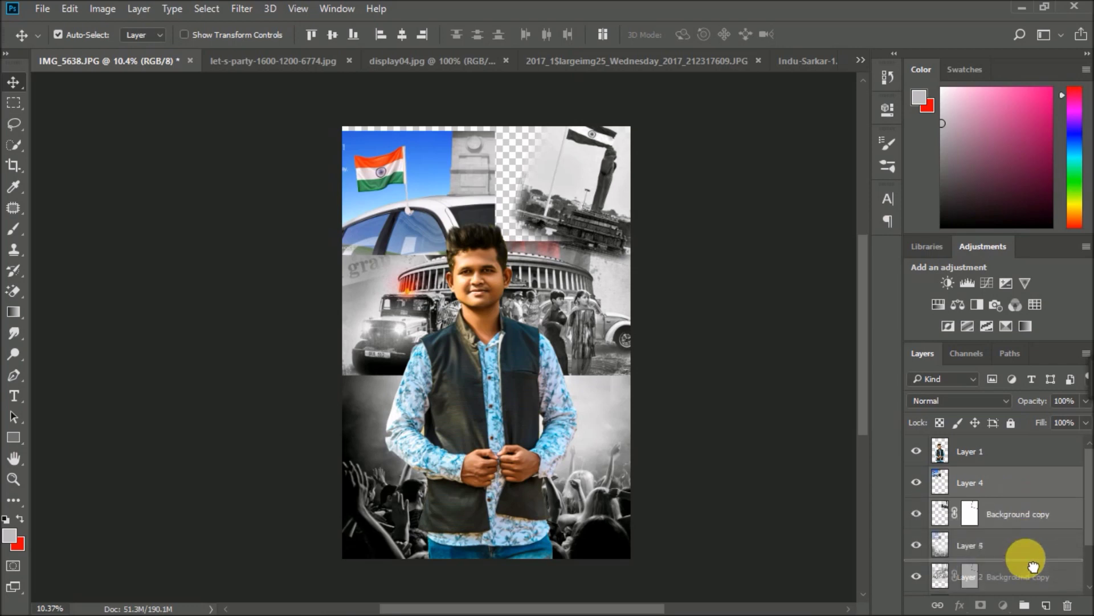
drag(1033, 499, 1037, 590)
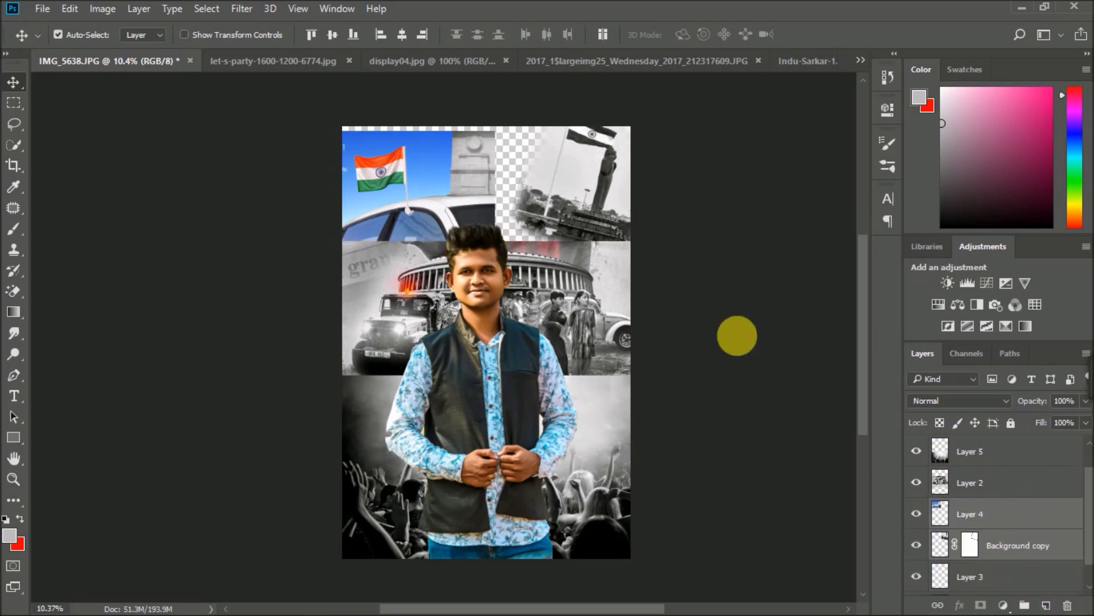
drag(587, 211, 596, 221)
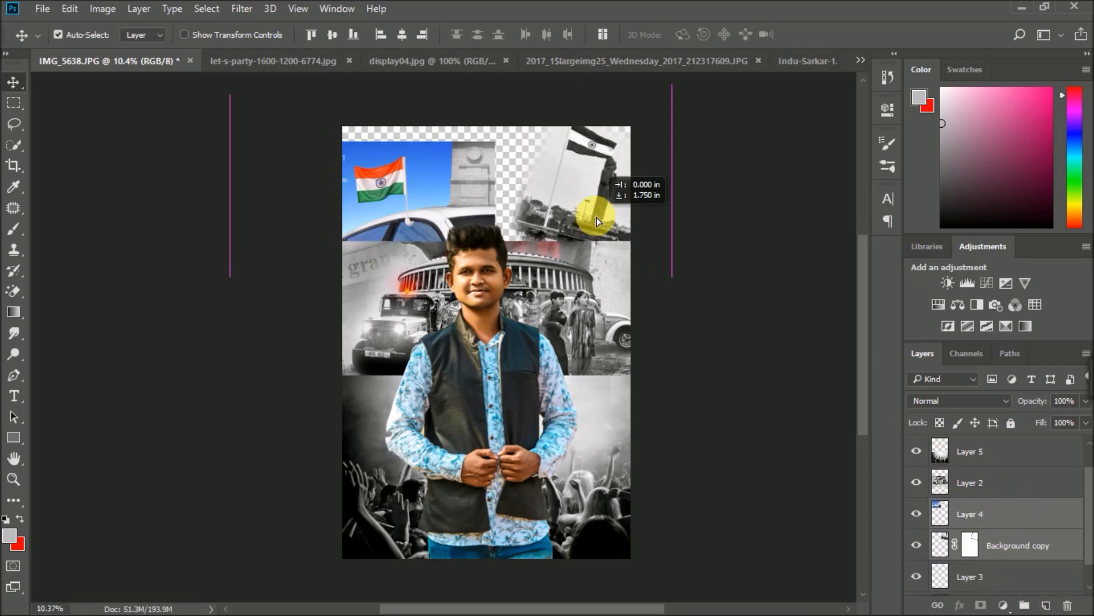
Tilt and enlarge the banner across the top left, placing it beneath the flag-statue layer
click(989, 513)
key(ctrl+t)
mouse_move(501, 117)
mouse_down()
mouse_move(507, 106)
mouse_move(561, 119)
mouse_up()
mouse_move(559, 119)
mouse_down()
mouse_move(569, 91)
mouse_move(617, 78)
mouse_move(611, 52)
mouse_up()
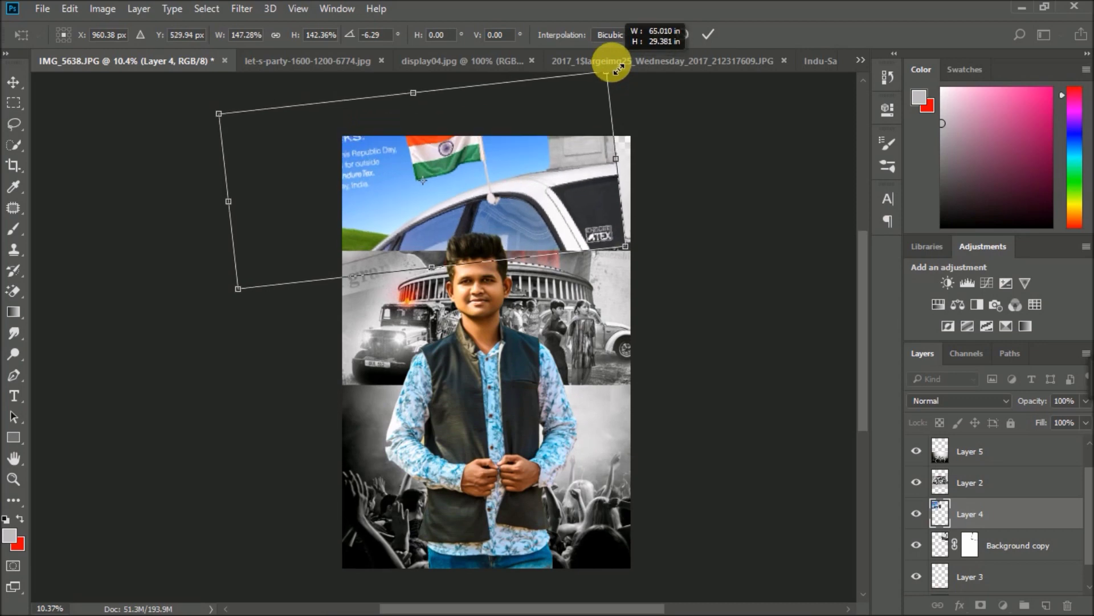
click(708, 40)
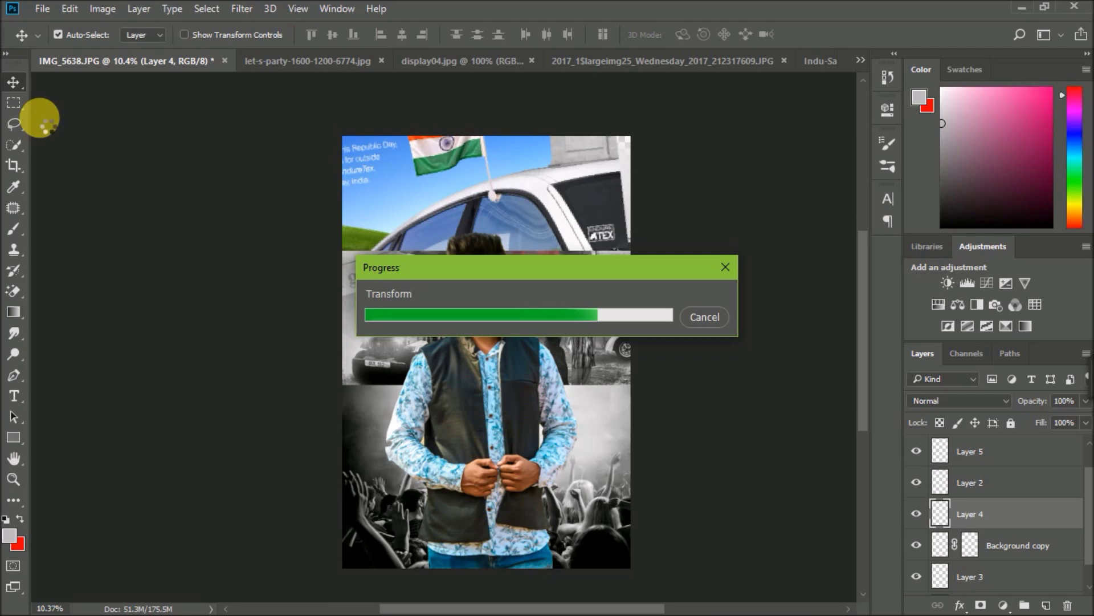
mouse_move(443, 218)
mouse_down()
mouse_move(392, 218)
mouse_move(452, 242)
mouse_up()
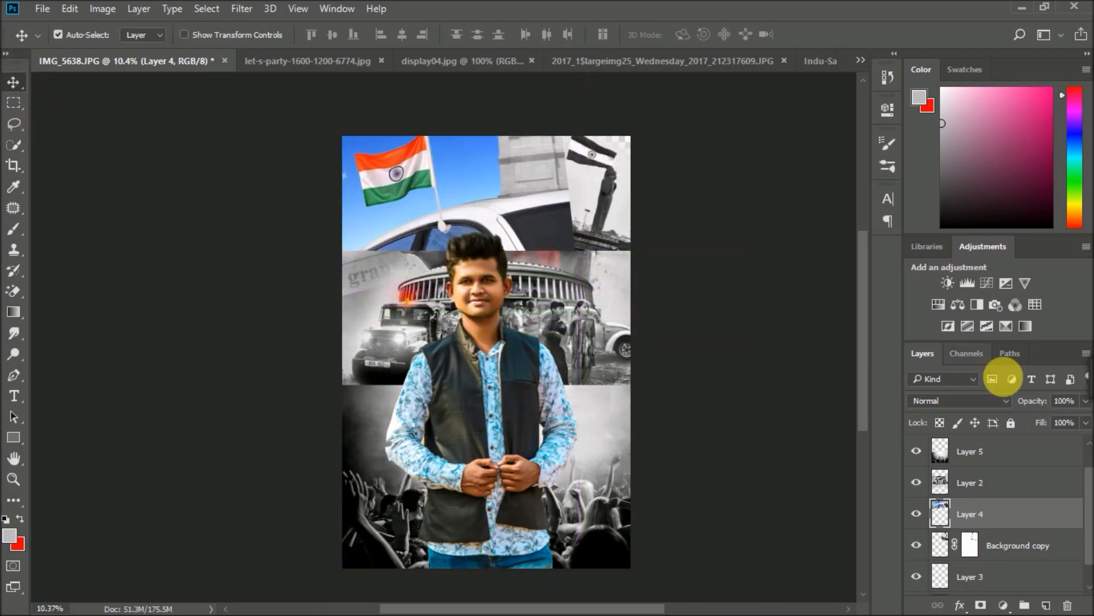
drag(1053, 517, 1055, 556)
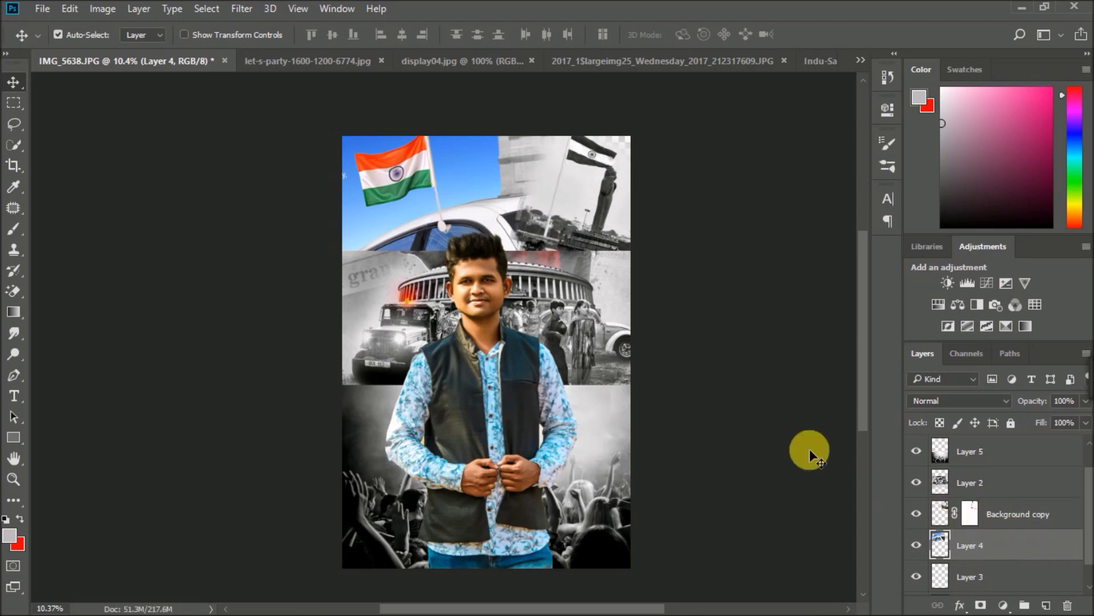
Add a layer mask to the Parliament collage layer
click(13, 231)
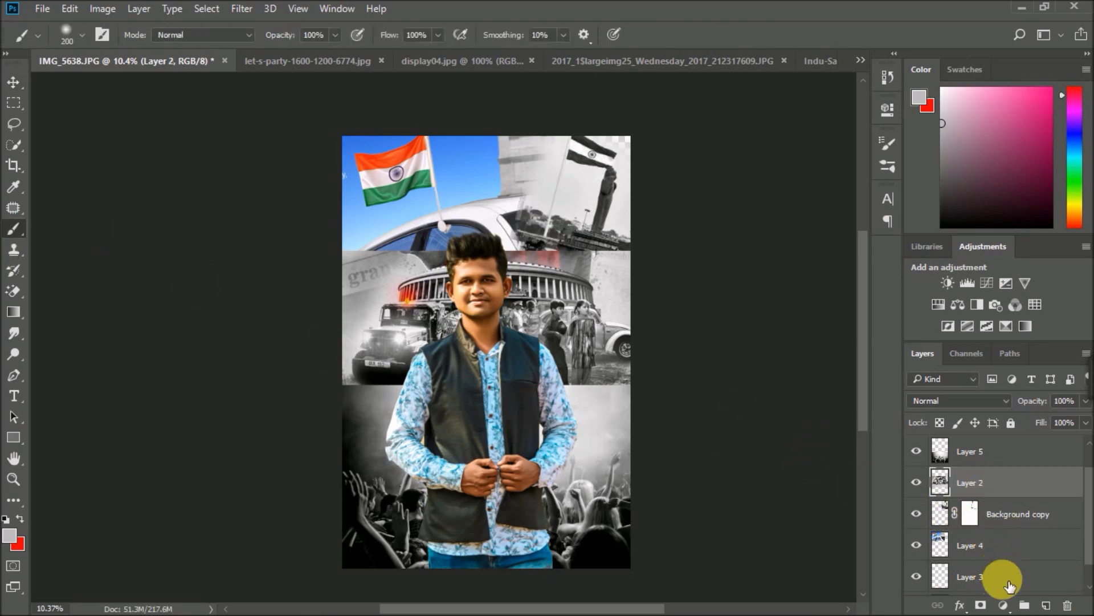
click(980, 606)
right_click(408, 262)
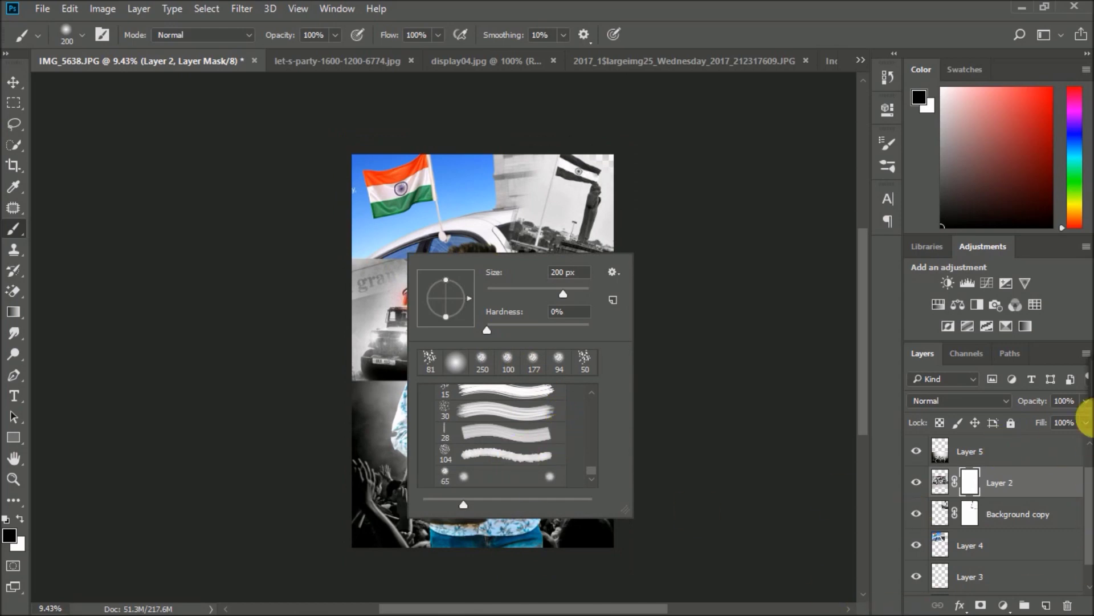
key(Escape)
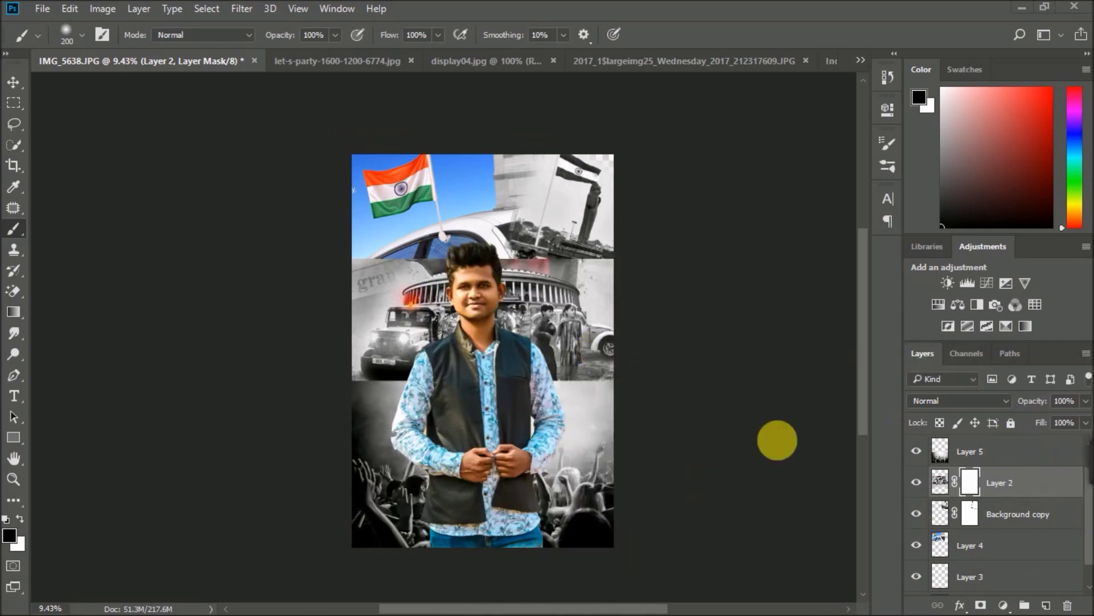
Switch the brush tip to a 2500 px brush from the 20 Smoke Brushes set
right_click(409, 234)
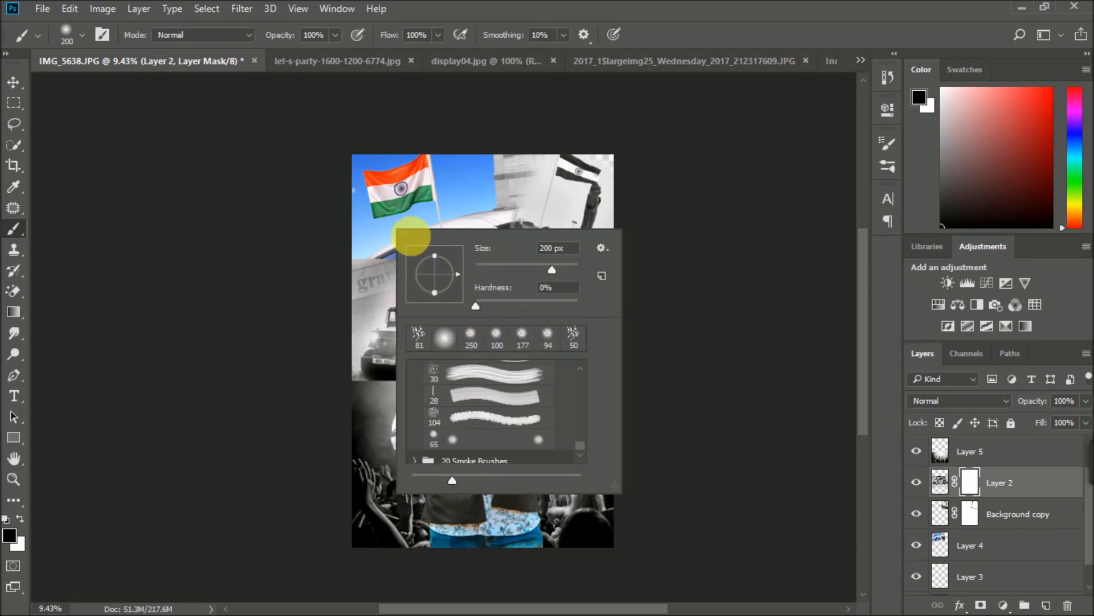
click(581, 454)
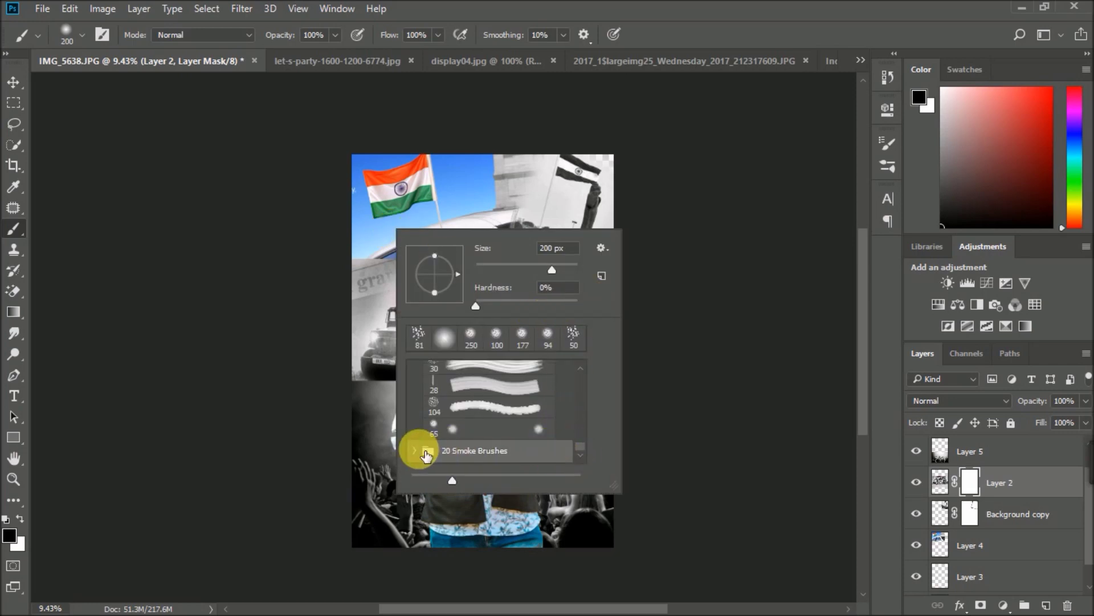
click(588, 447)
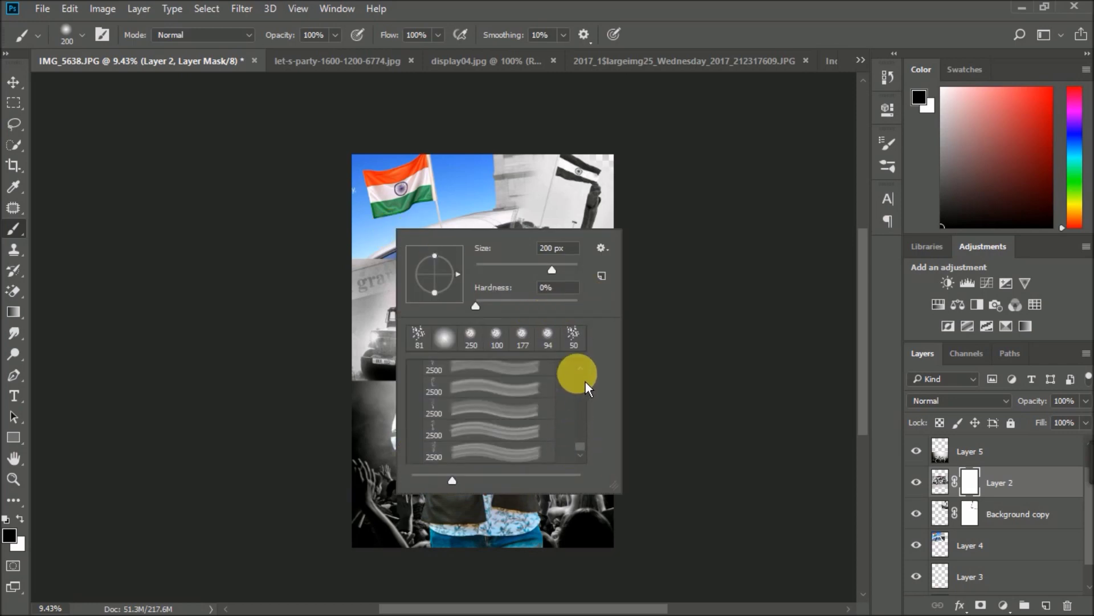
drag(446, 416, 444, 406)
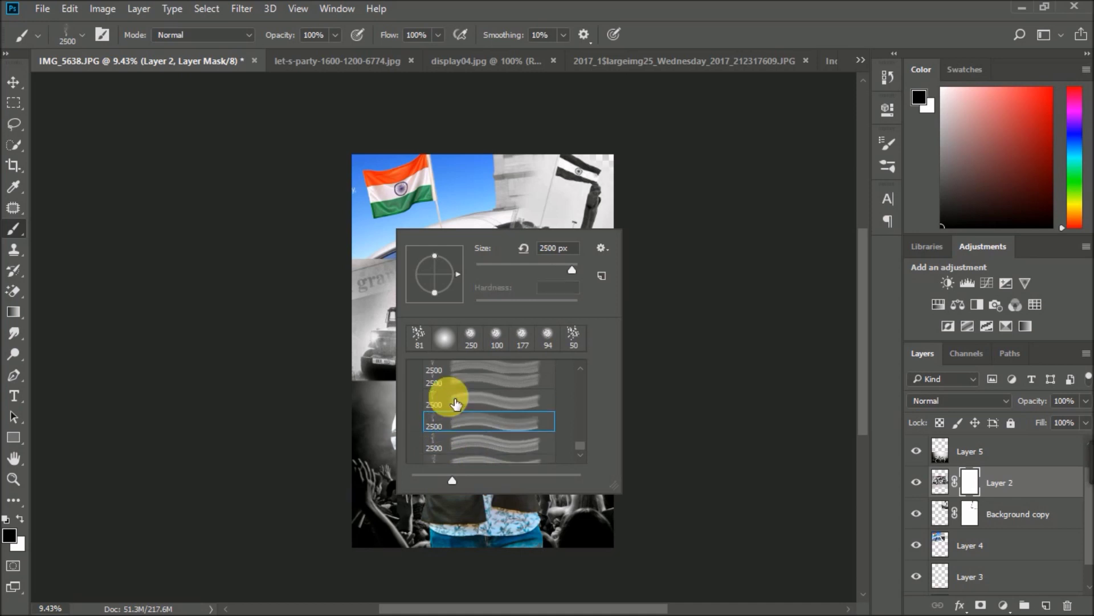
drag(444, 406, 450, 439)
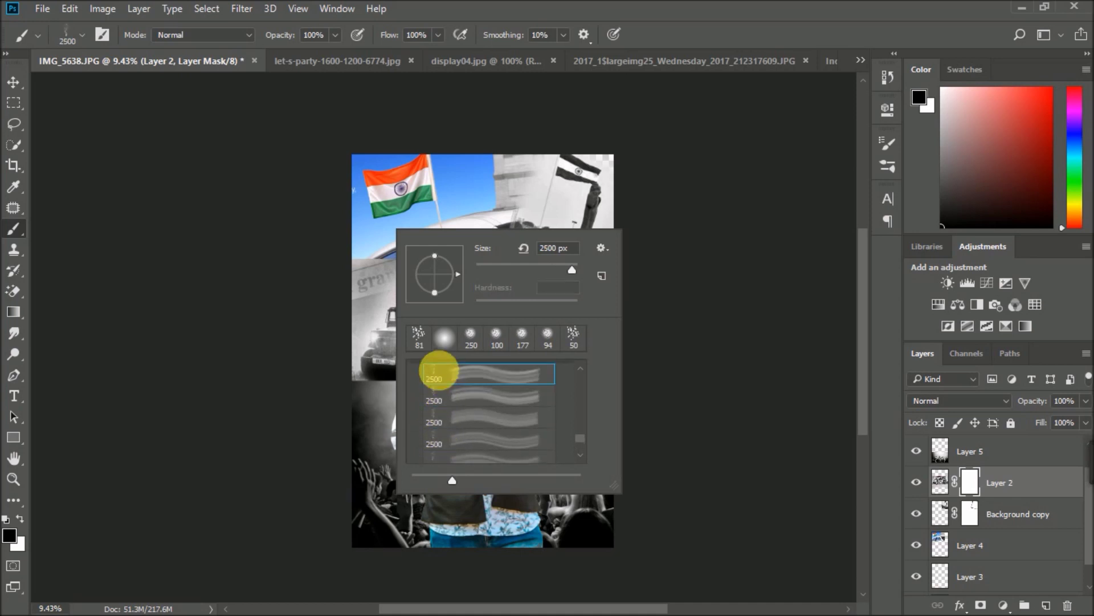
click(387, 278)
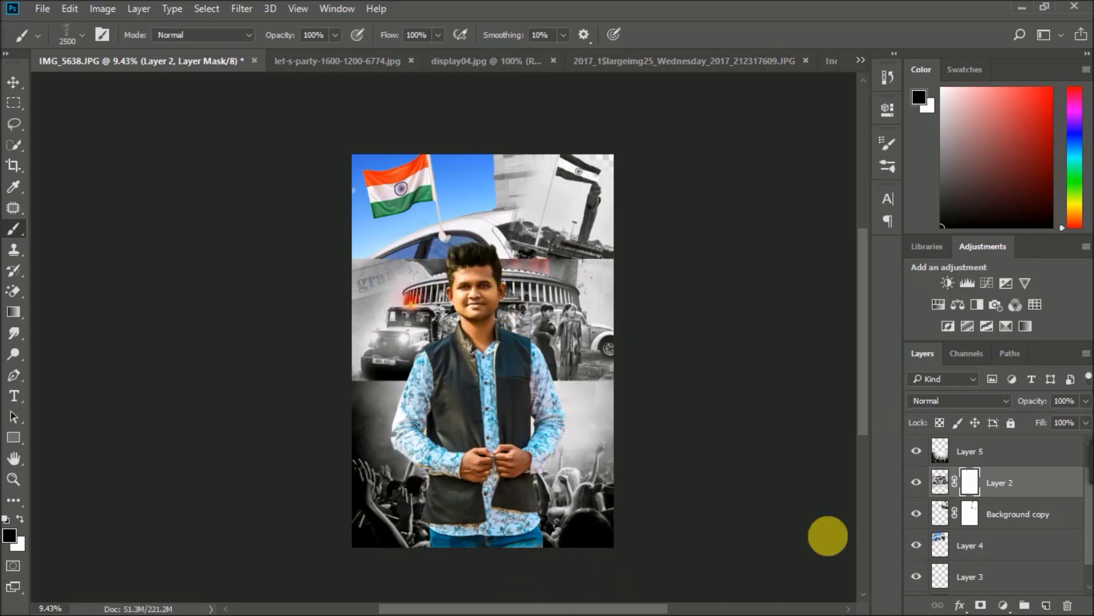
scroll(644, 410, down, 3)
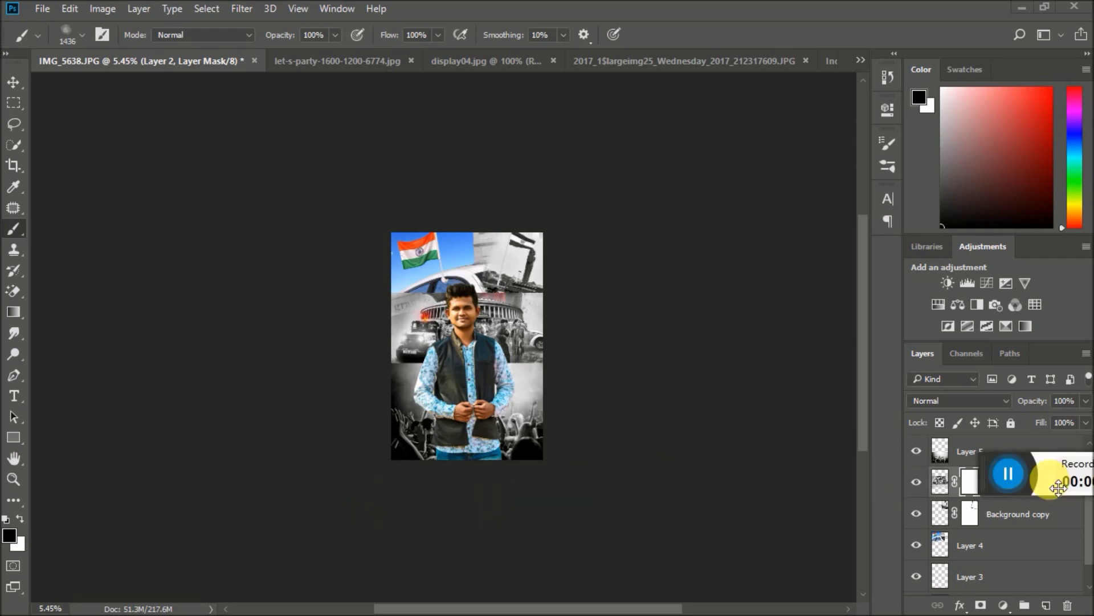
Paint soft grey smoke on Layer 5 left of the man's sleeve
click(969, 450)
scroll(409, 391, up, 3)
scroll(414, 393, up, 2)
scroll(430, 371, up, 2)
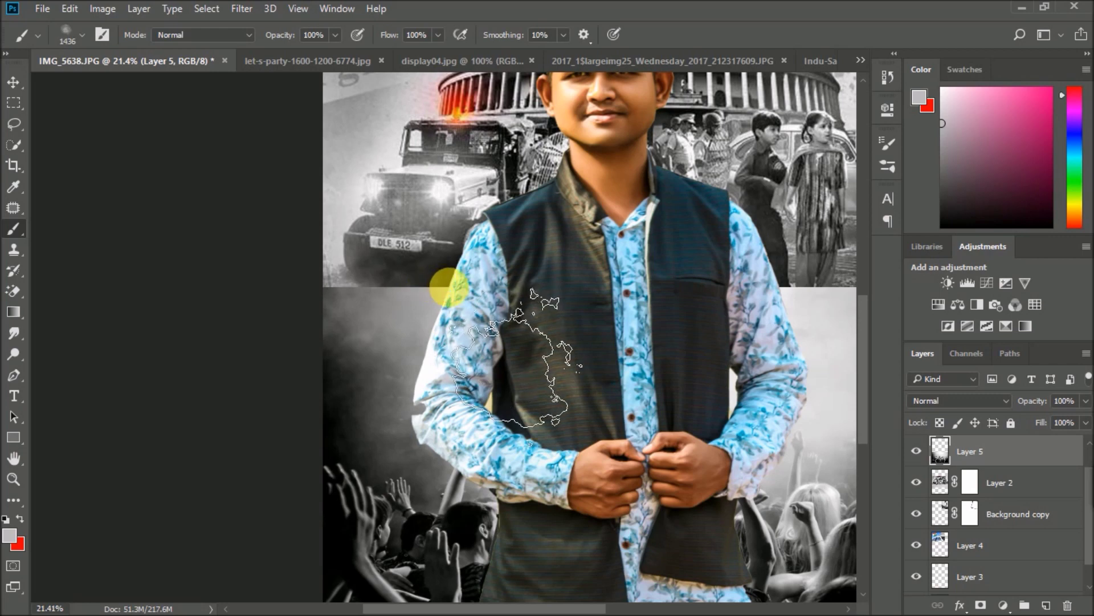
drag(448, 287, 472, 286)
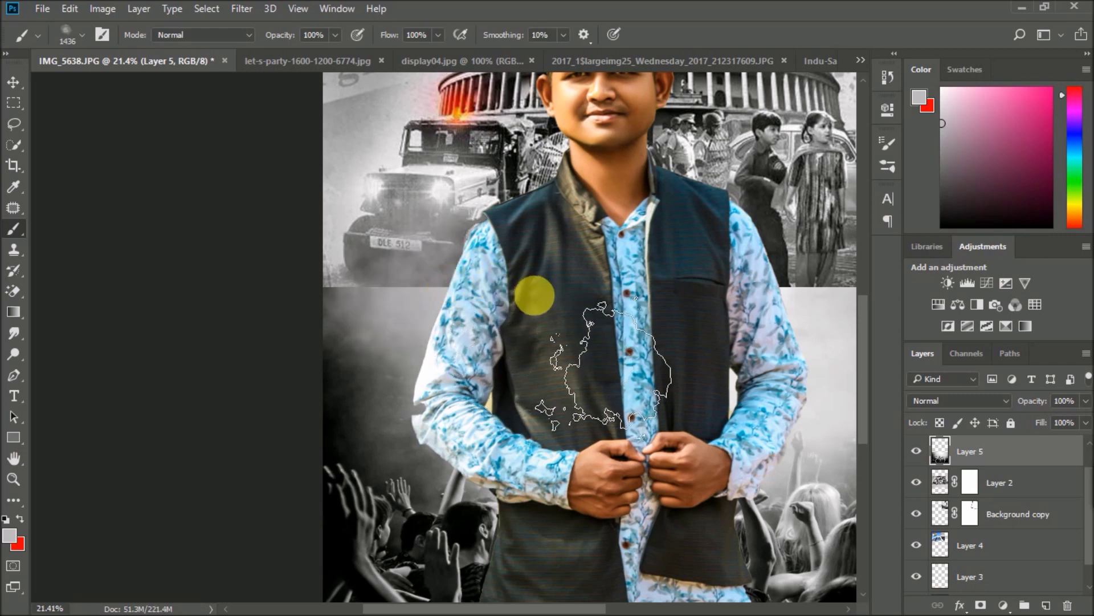
Mask Layer 5 so the smoke stays off the man's shirt and both sleeves
click(981, 605)
mouse_move(465, 318)
mouse_down()
mouse_move(399, 281)
mouse_move(453, 275)
mouse_move(496, 288)
mouse_up()
drag(643, 295, 756, 294)
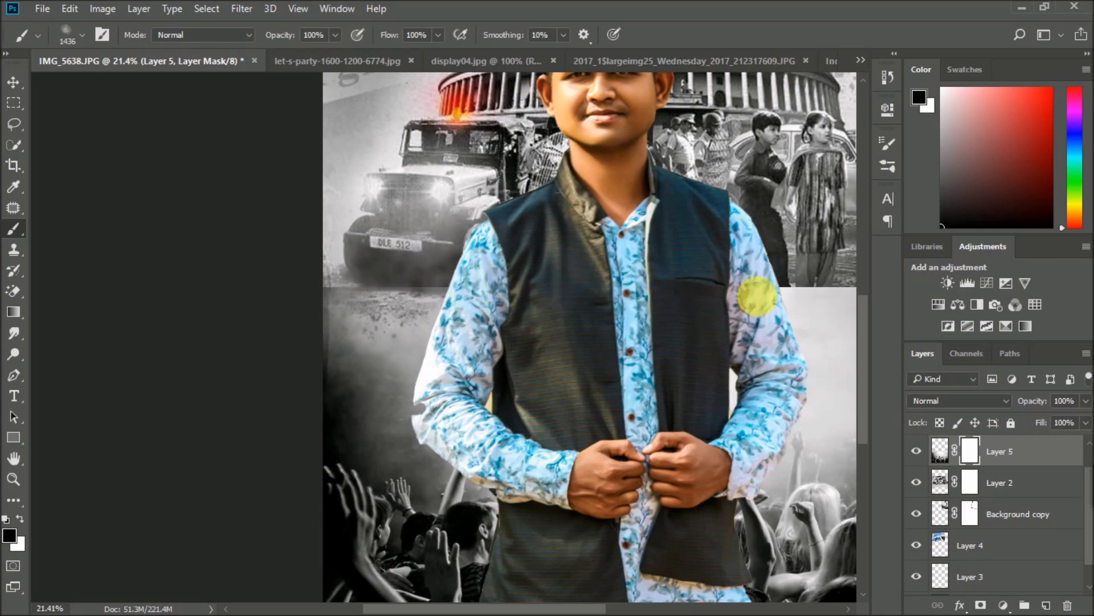
mouse_move(818, 278)
mouse_down()
mouse_move(607, 278)
mouse_move(655, 286)
mouse_move(684, 285)
mouse_move(614, 269)
mouse_up()
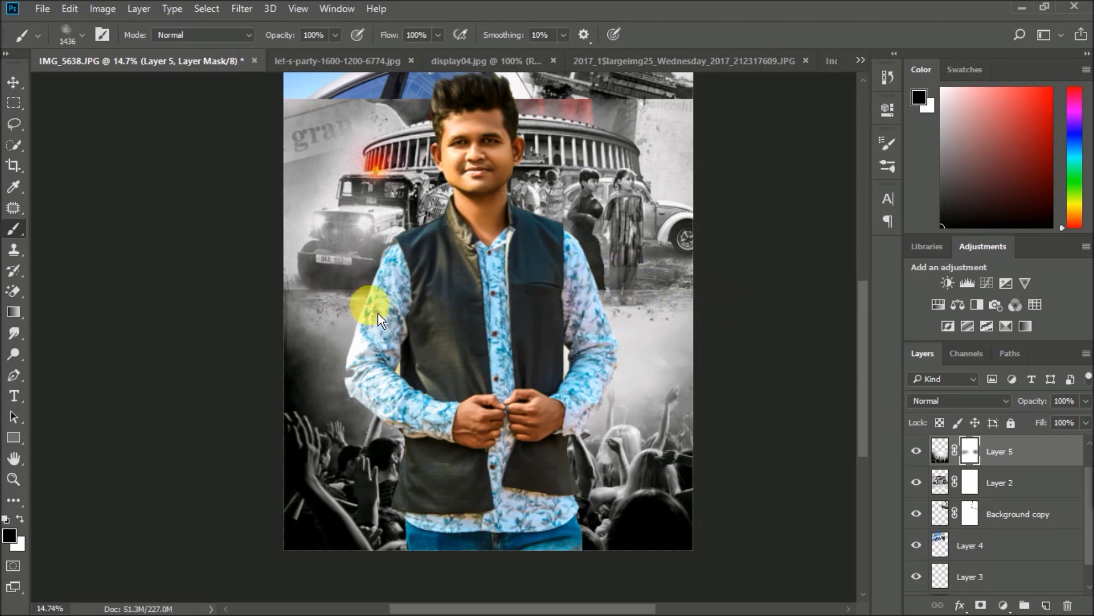
mouse_move(363, 295)
mouse_down()
mouse_move(317, 245)
mouse_move(579, 255)
mouse_move(606, 274)
mouse_move(507, 285)
mouse_up()
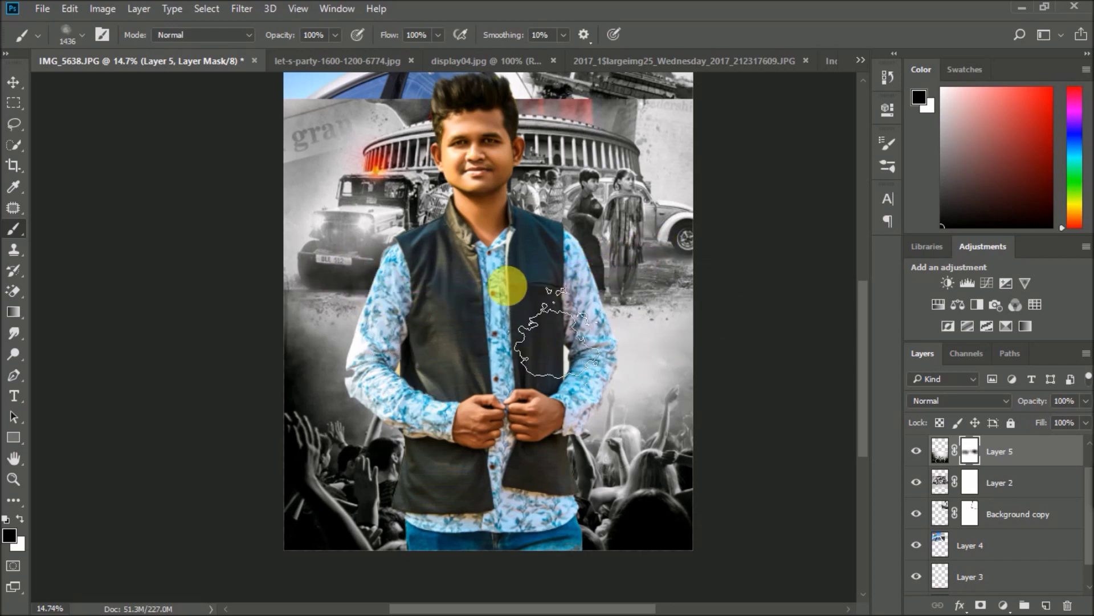
scroll(449, 265, down, 1)
scroll(456, 194, down, 3)
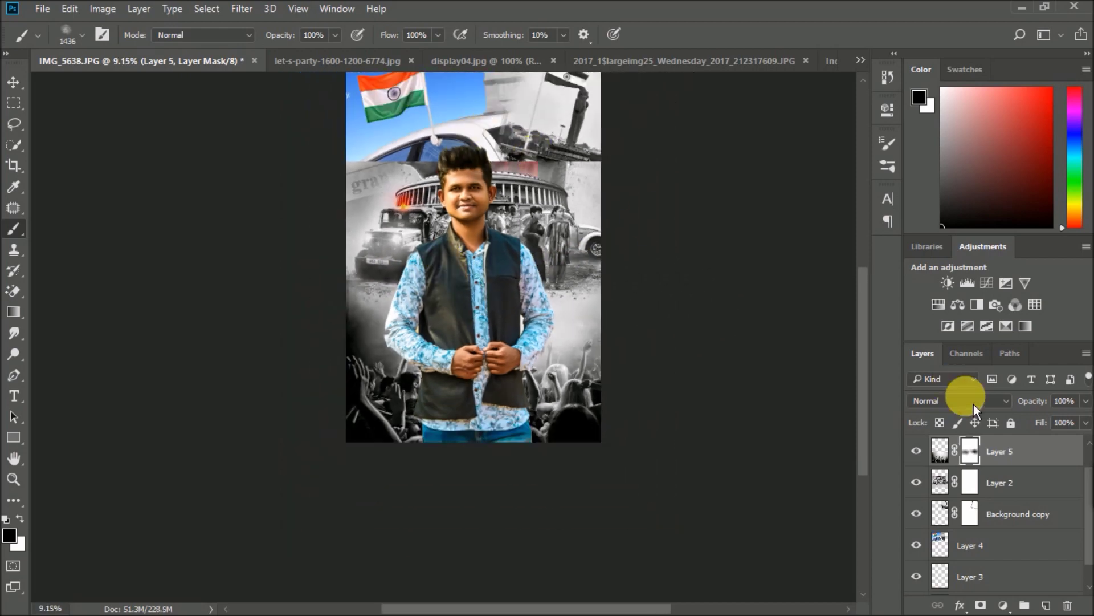
On Layer 2's mask, blend the top photo around the man's hair and right of the dome
click(997, 482)
drag(494, 242, 506, 297)
scroll(362, 225, up, 2)
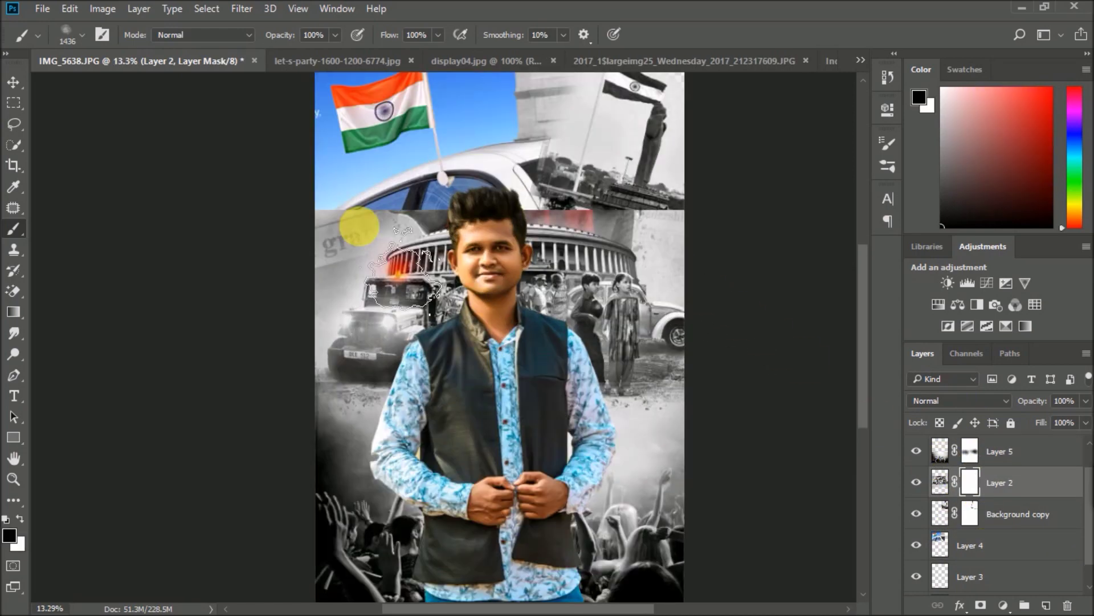
scroll(325, 188, up, 2)
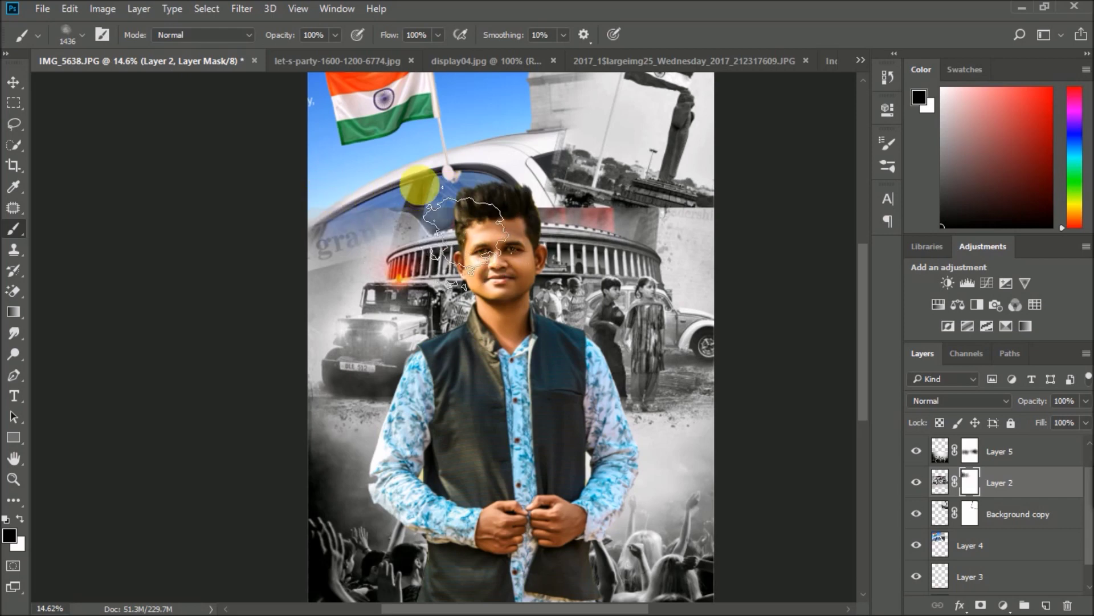
drag(452, 185, 562, 176)
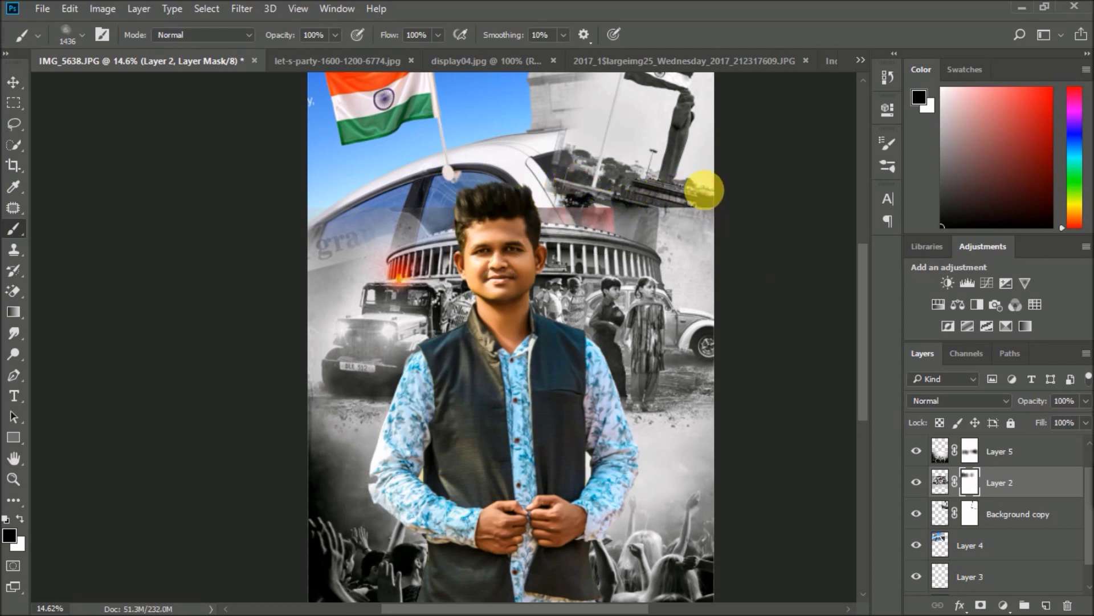
drag(713, 198, 689, 183)
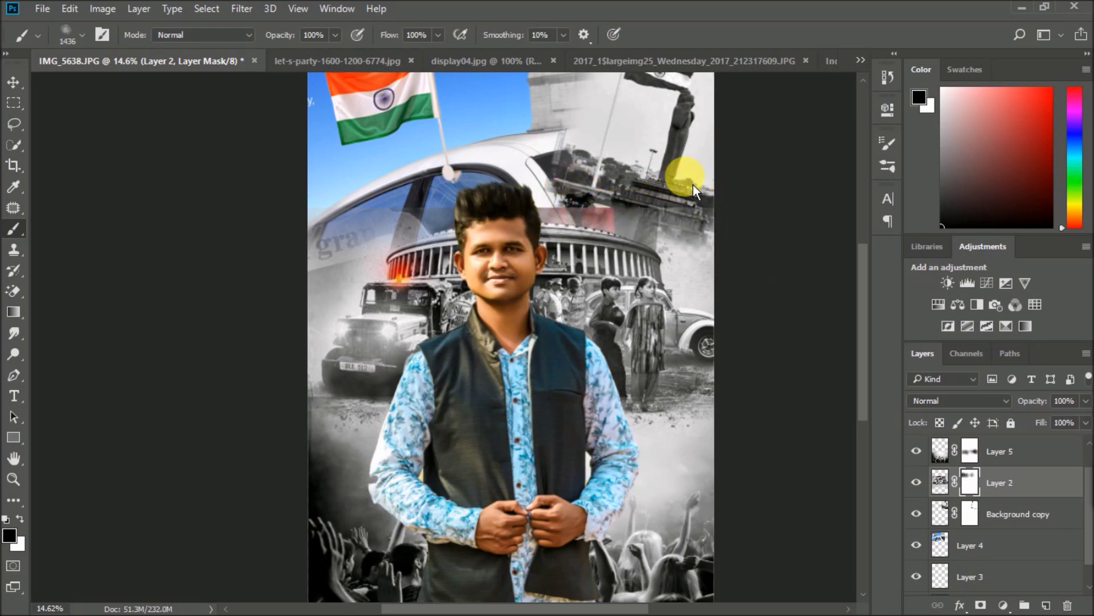
With a smaller brush, blend the top photo's edge near the dome toward the hair
key(bracketleft)
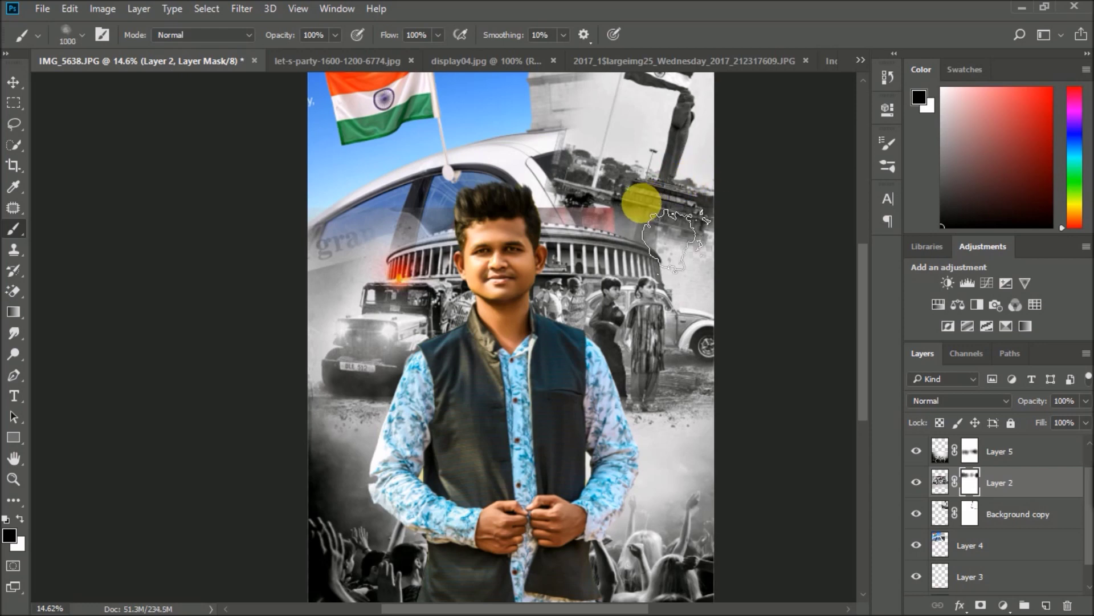
key(bracketleft)
key(bracketleft)
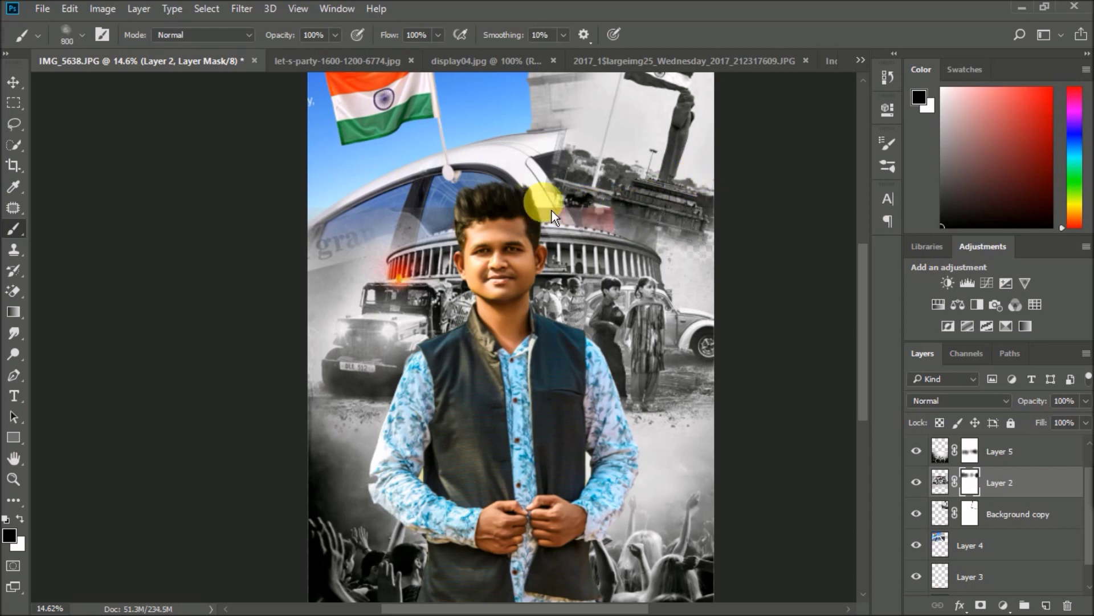
mouse_move(552, 211)
mouse_down()
mouse_move(629, 216)
mouse_move(539, 200)
mouse_up()
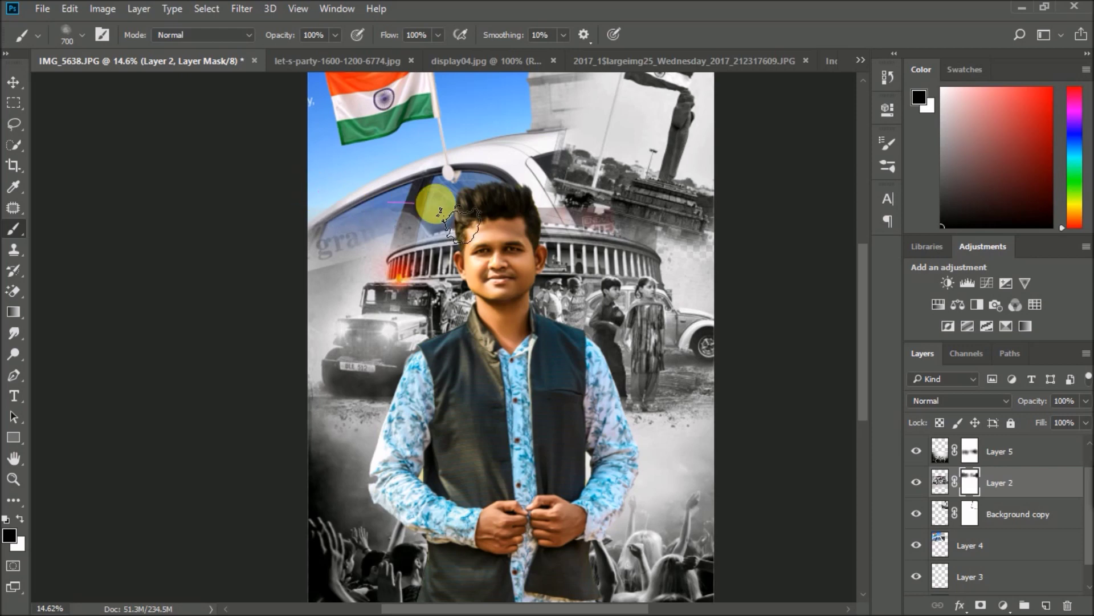
drag(608, 200, 527, 183)
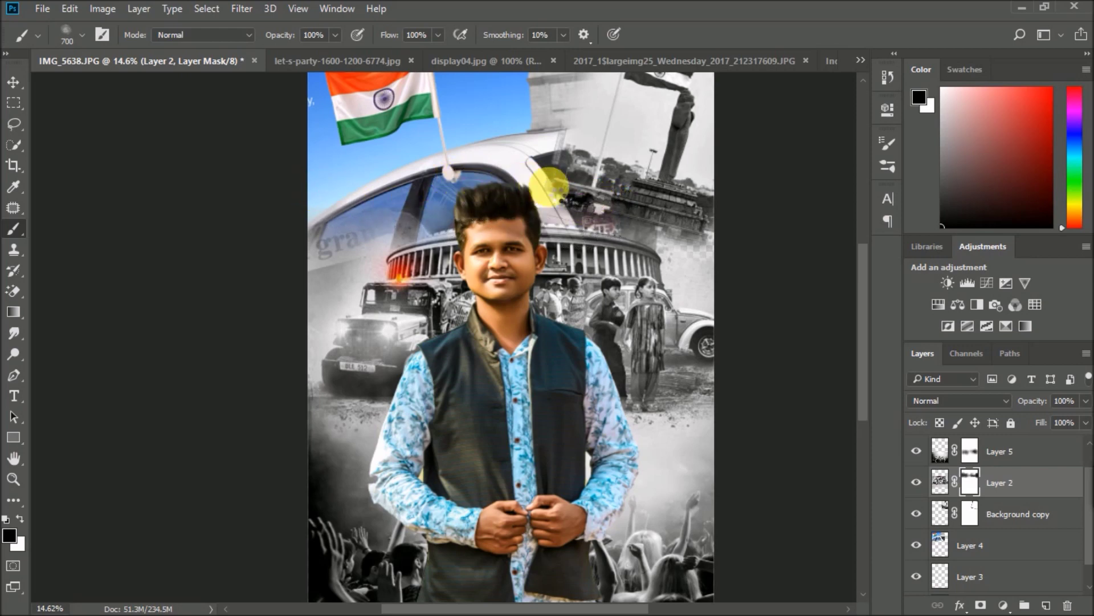
drag(625, 232, 586, 201)
Enlarge the smoke brush to about 2874 px
scroll(589, 225, down, 3)
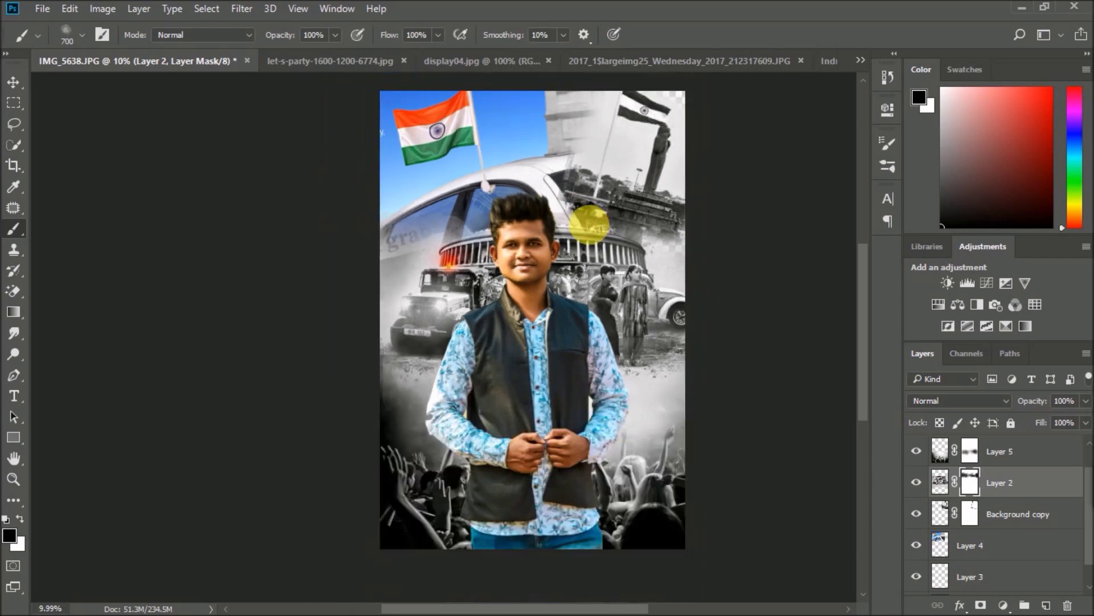
scroll(589, 225, down, 2)
scroll(598, 231, up, 2)
scroll(616, 237, up, 2)
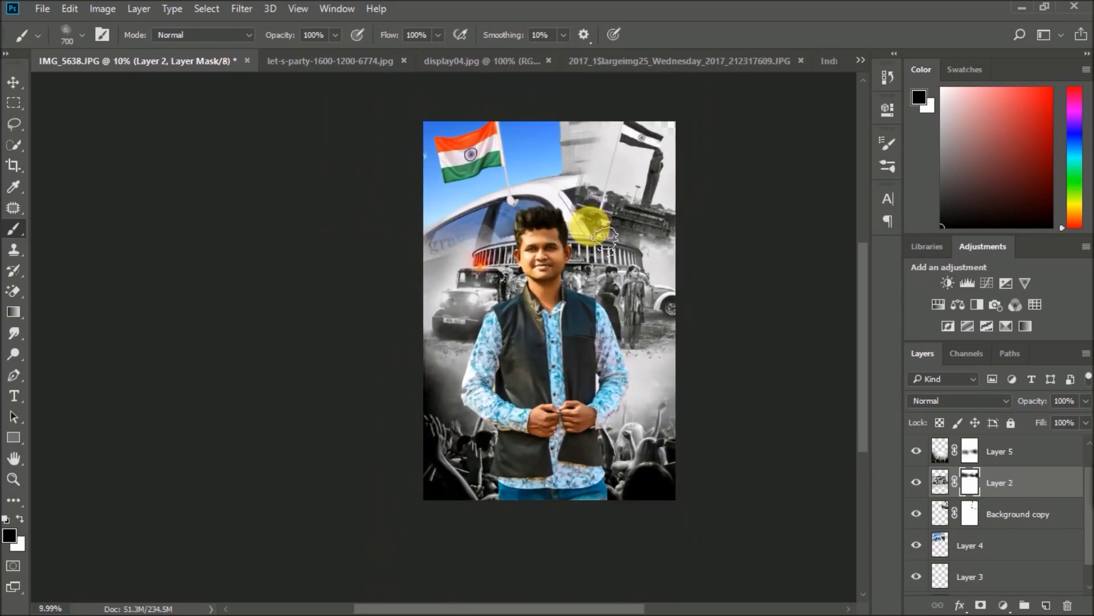
scroll(639, 246, up, 2)
right_click(474, 256)
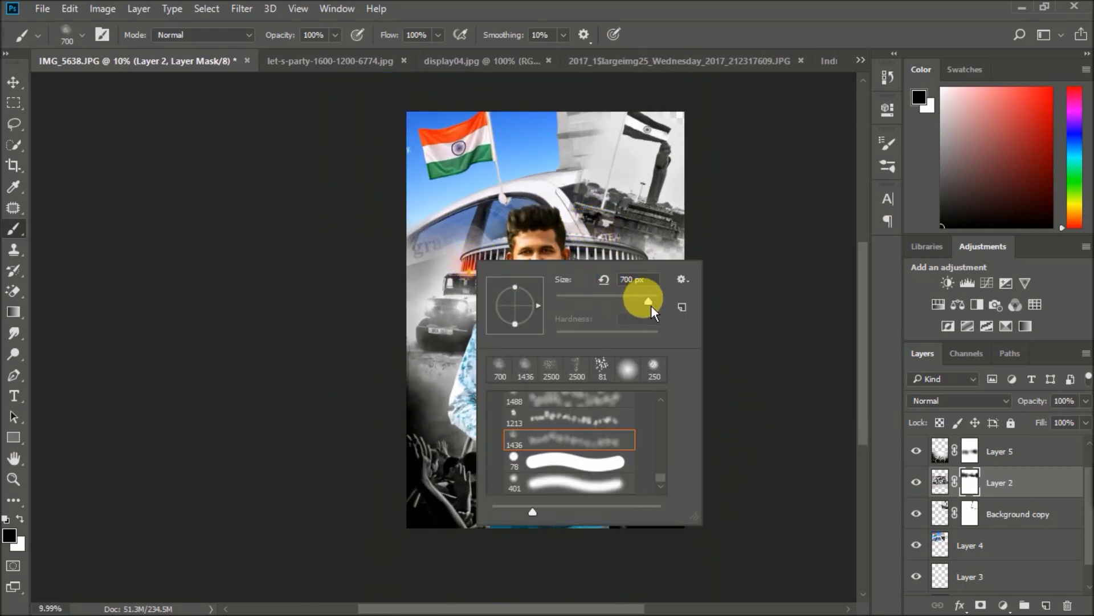
click(758, 217)
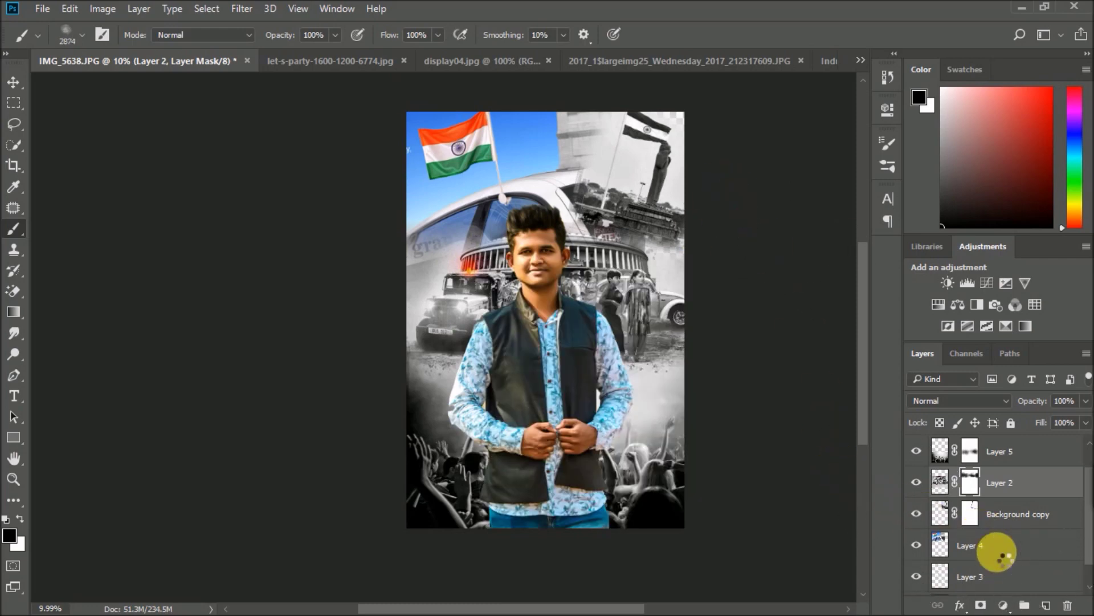
scroll(956, 519, down, 1)
click(957, 519)
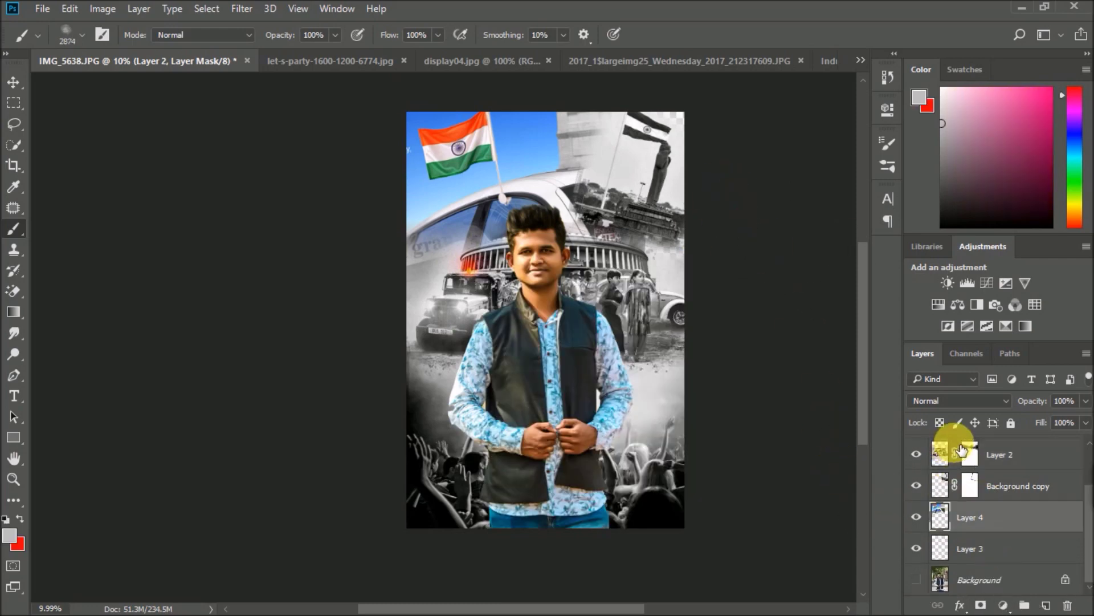
Add a Black & White adjustment turning the top banner's sky and flag grey
click(993, 316)
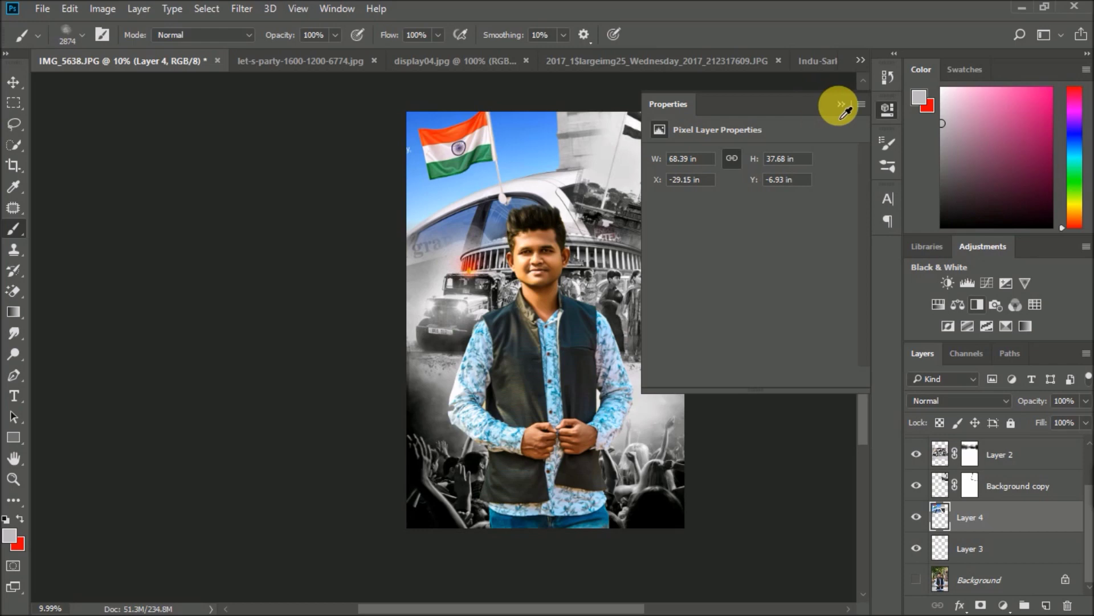
click(841, 103)
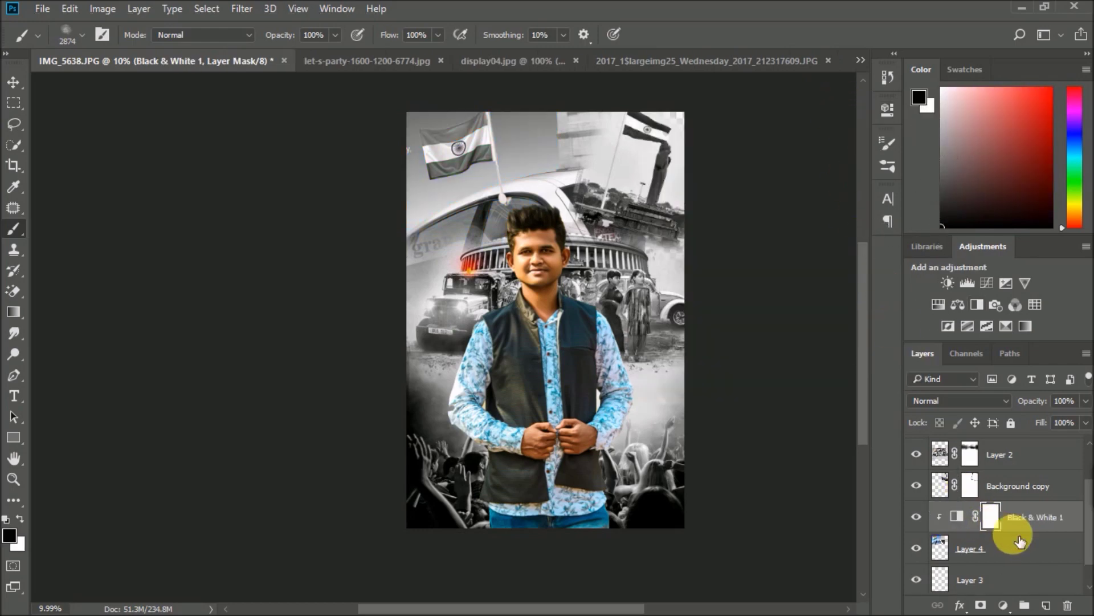
scroll(950, 520, down, 1)
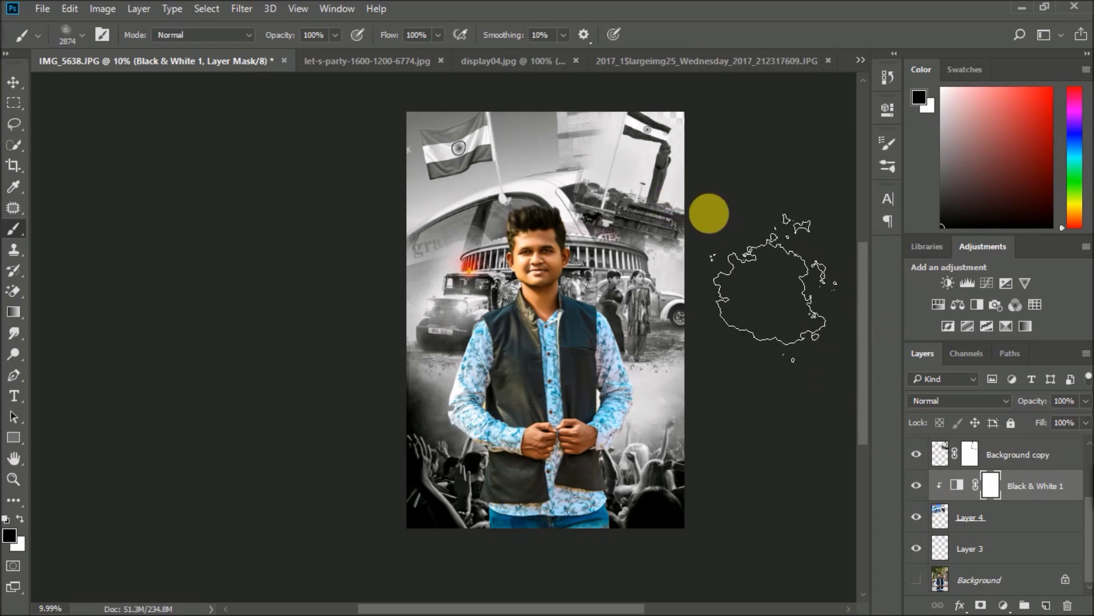
scroll(604, 214, down, 1)
Make Layer 3 the active layer
scroll(679, 310, up, 1)
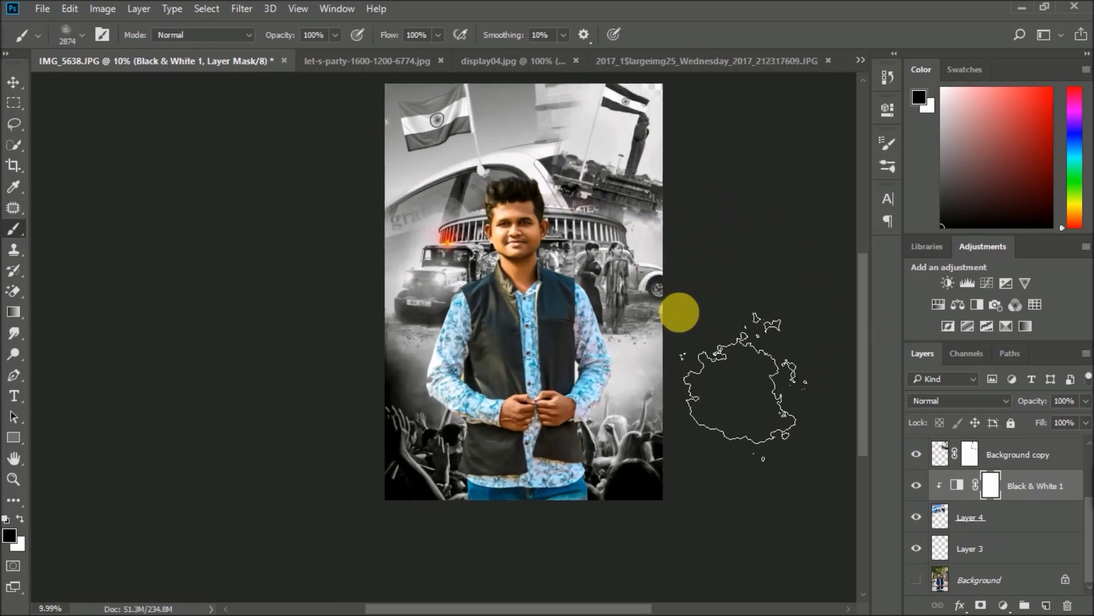
click(1020, 587)
click(969, 548)
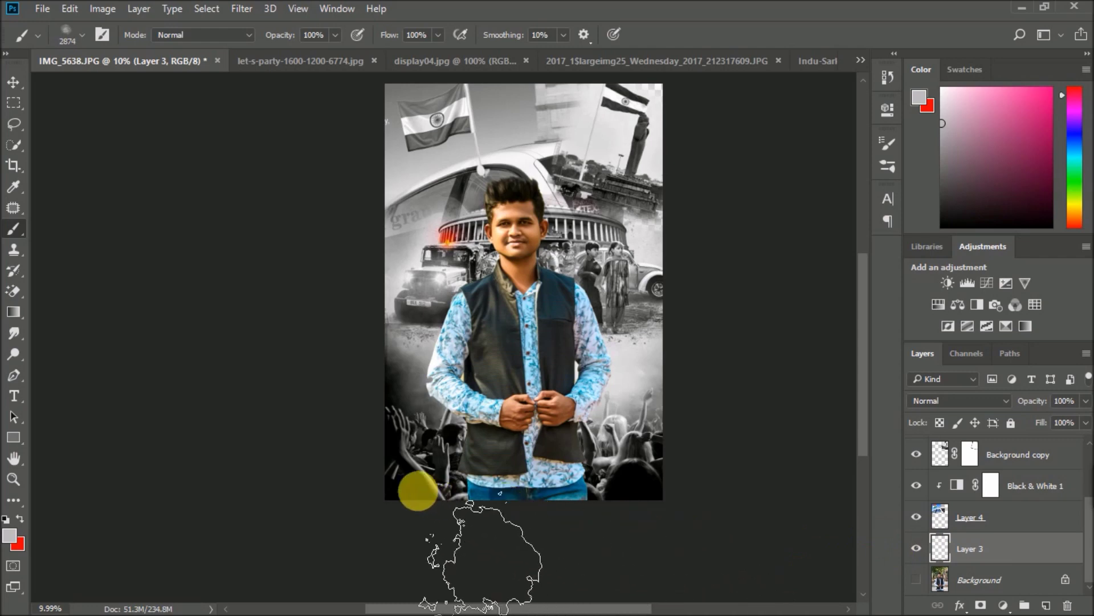
Raise Layer 3 up the stack and add a new misty layer above Layer 1
mouse_move(985, 553)
mouse_down()
mouse_move(429, 513)
mouse_move(349, 445)
mouse_move(343, 374)
mouse_move(391, 476)
mouse_move(477, 527)
mouse_move(590, 531)
mouse_move(669, 515)
mouse_move(688, 500)
mouse_move(557, 502)
mouse_move(595, 522)
mouse_up()
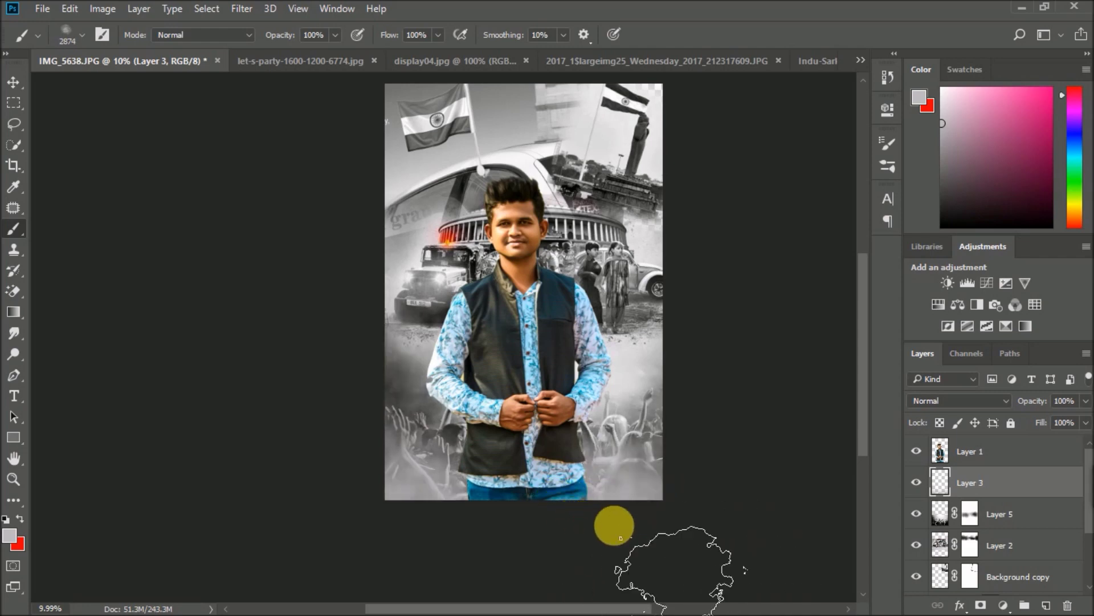
click(994, 464)
click(1046, 606)
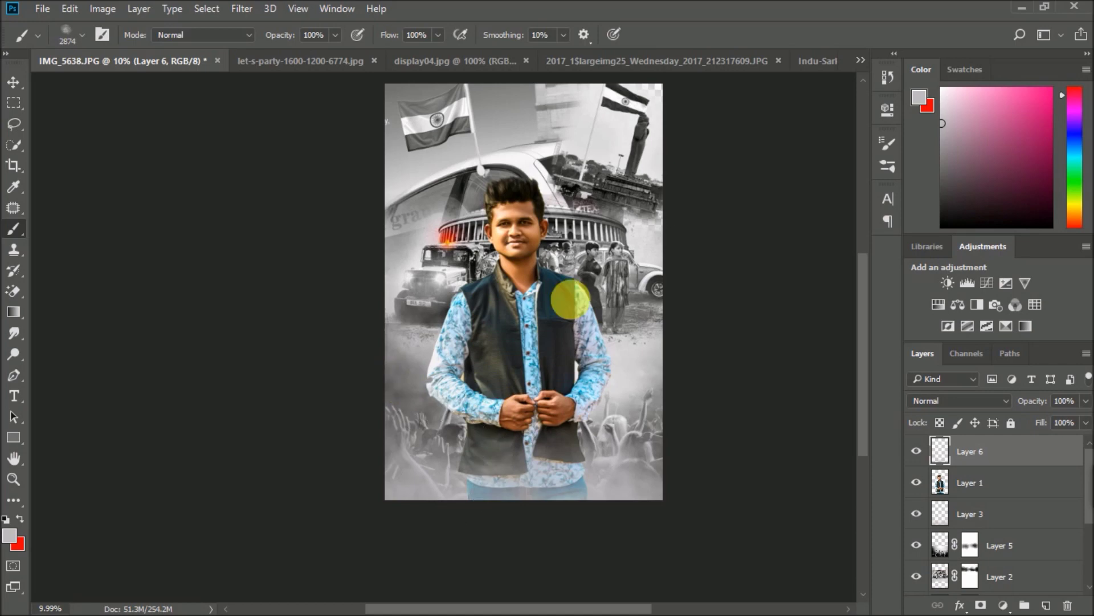
drag(396, 382, 629, 262)
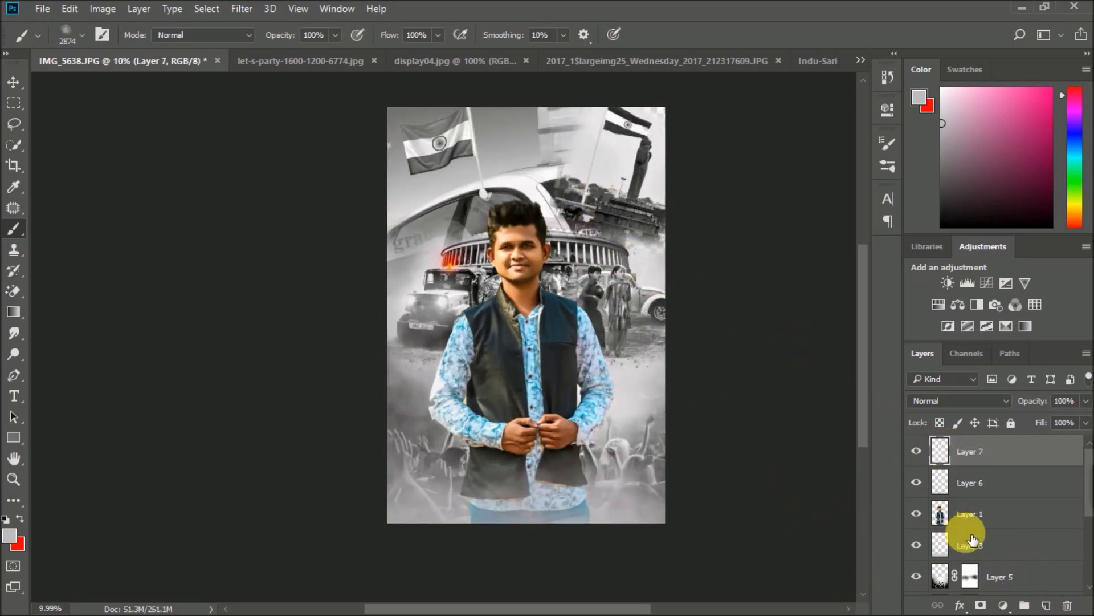
Move Layer 7 below Layer 1 and paint red glow low on both sides of the man
drag(1009, 454, 1020, 527)
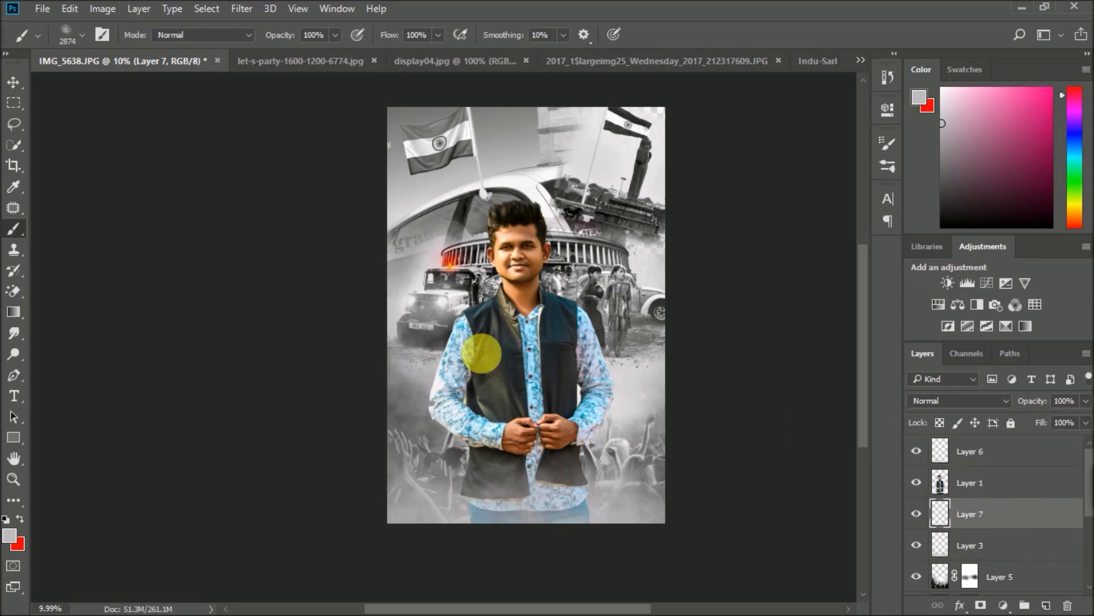
click(20, 519)
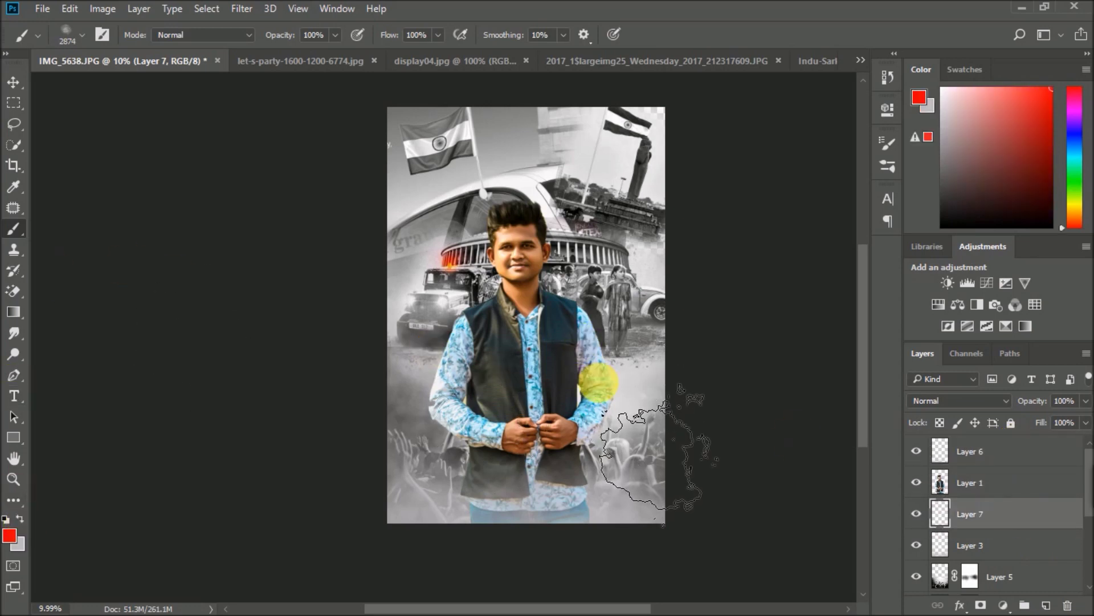
drag(599, 381, 623, 445)
drag(454, 420, 478, 460)
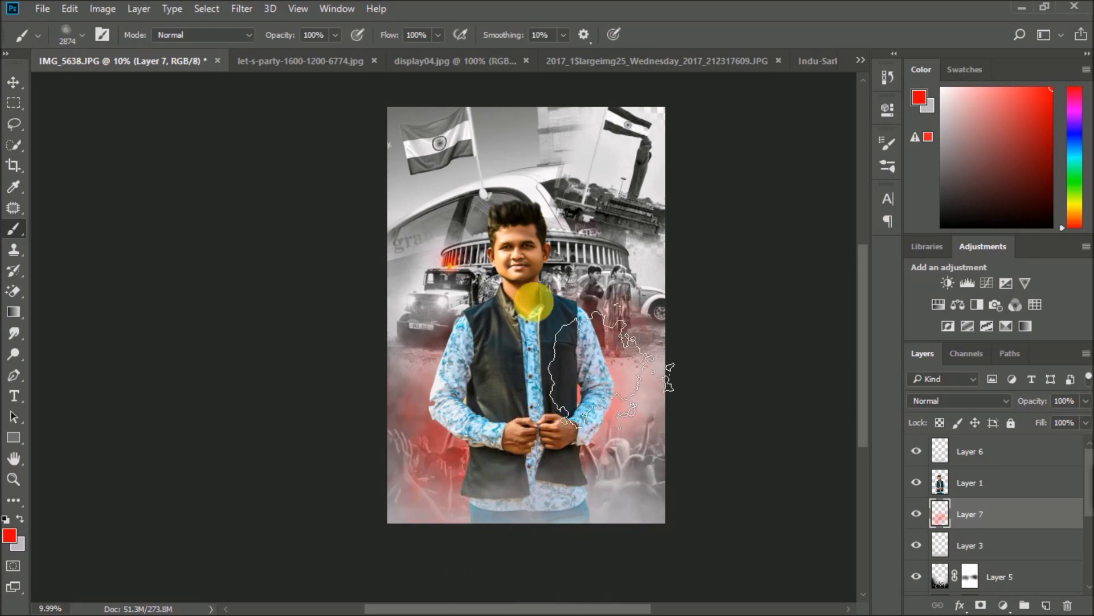
drag(518, 265, 567, 376)
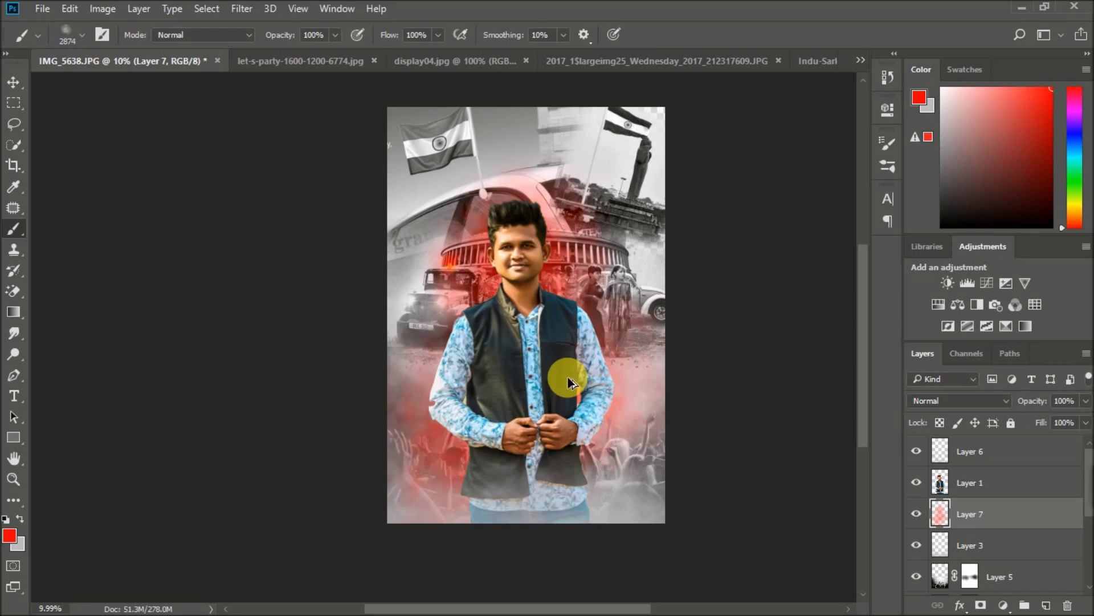
key(ctrl+z)
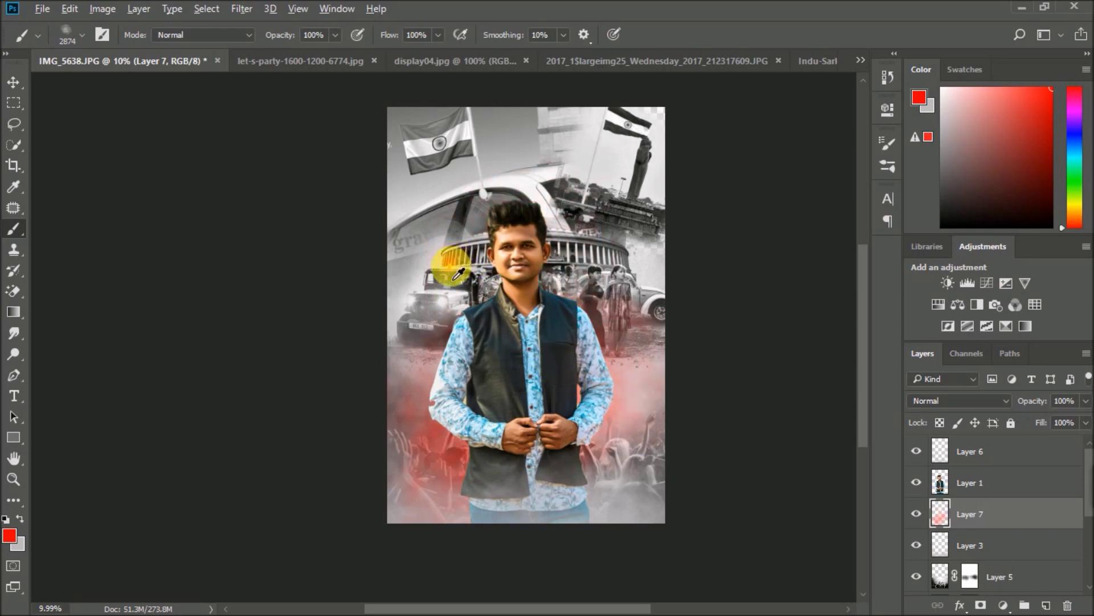
Sample orange from the image and paint it around the man's head and shoulders
alt+click(455, 278)
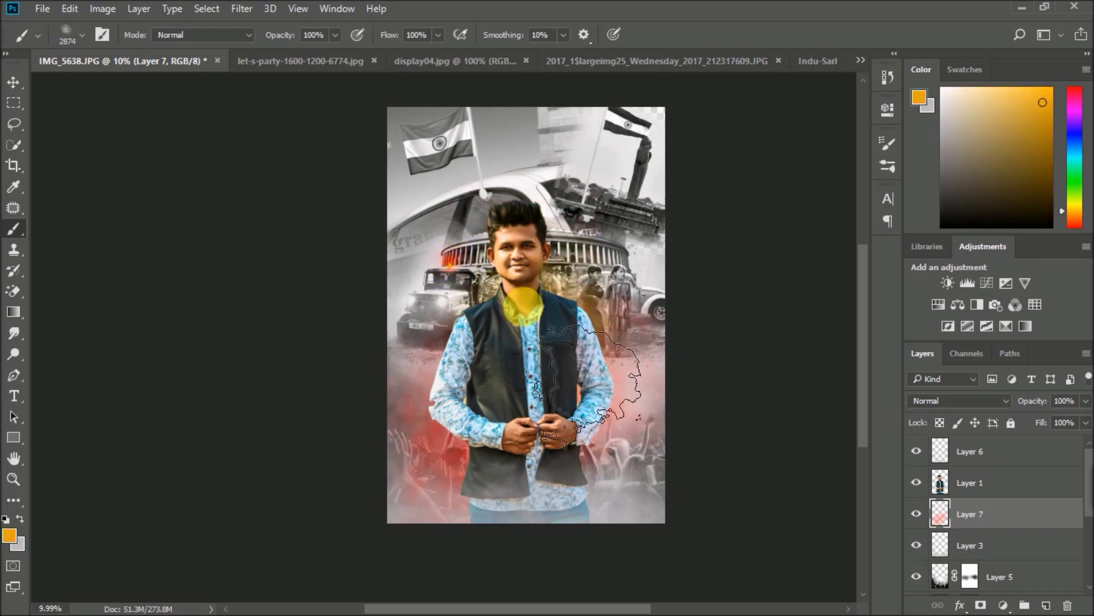
drag(523, 304, 488, 322)
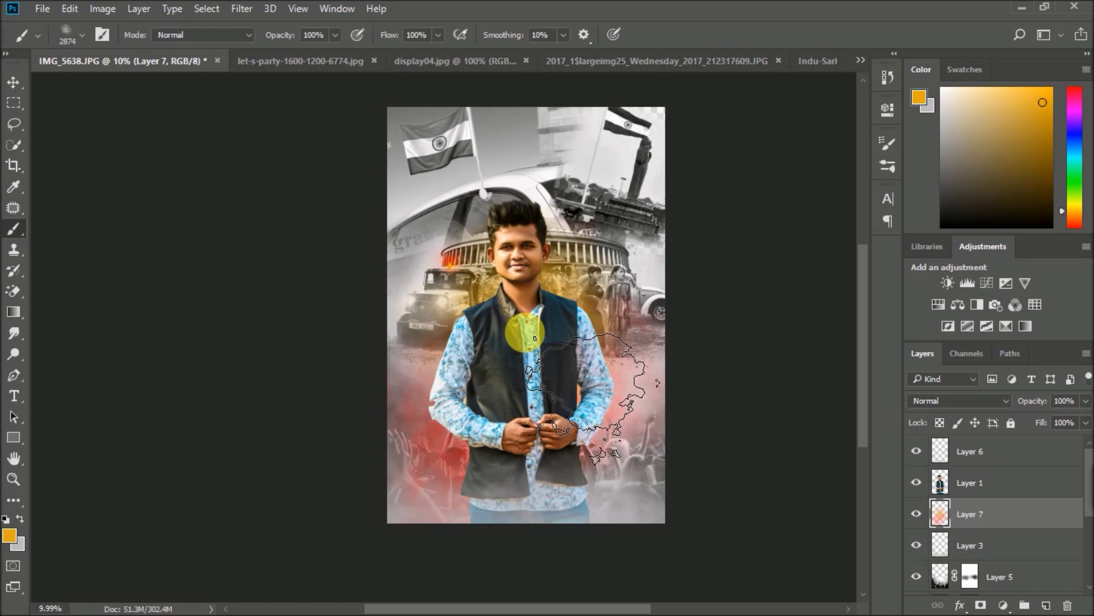
scroll(581, 382, down, 3)
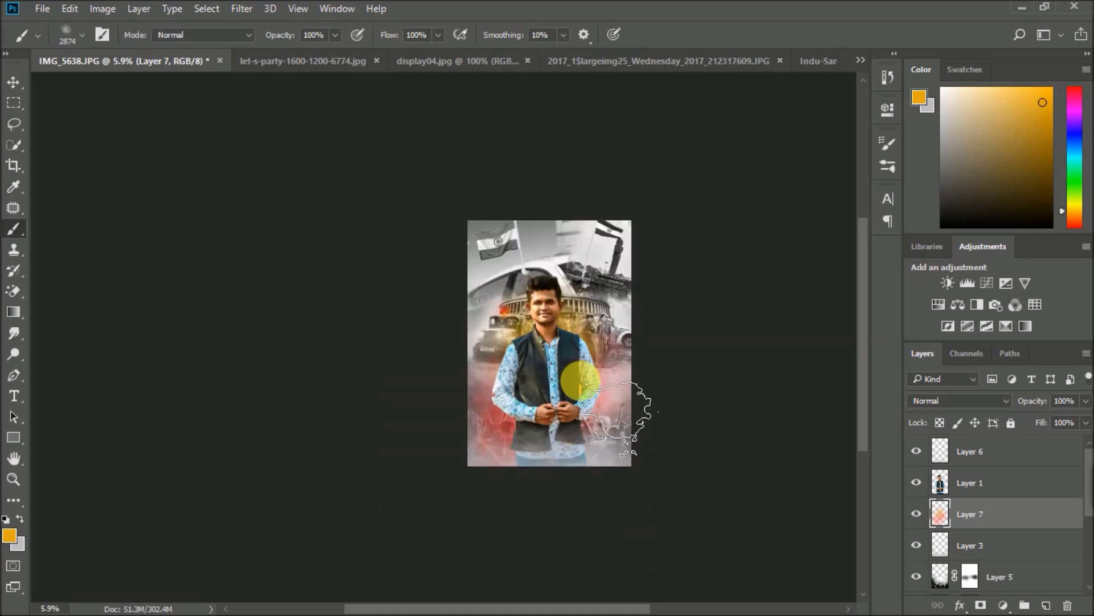
scroll(579, 380, up, 2)
scroll(579, 380, up, 1)
scroll(580, 380, up, 1)
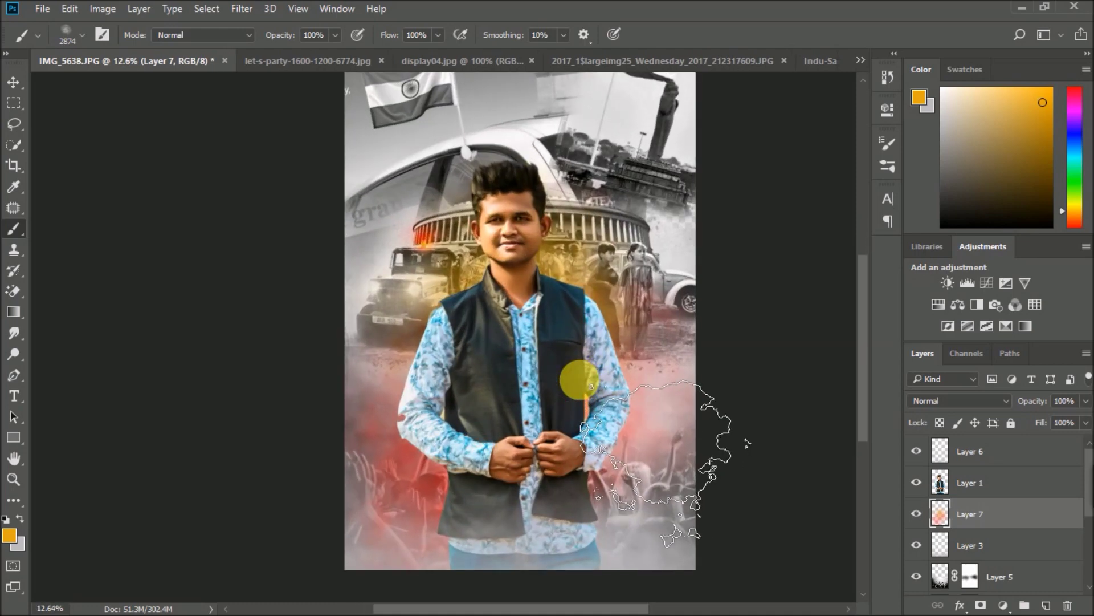
Add deeper orange glow behind the upper body and right of the shirt, then sample light grey
drag(1085, 233, 1077, 218)
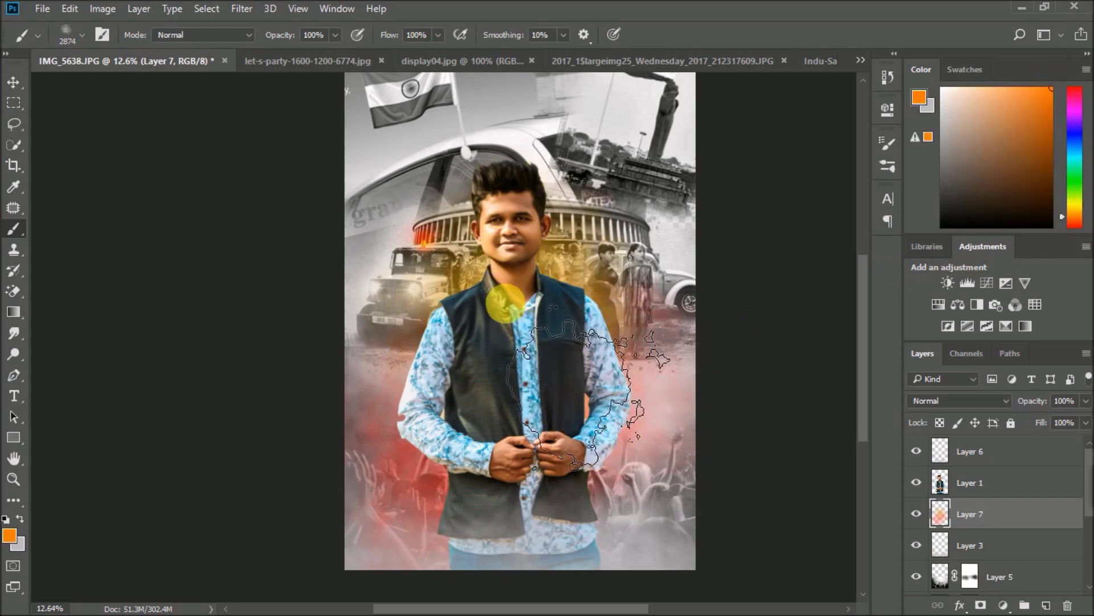
drag(534, 306, 526, 313)
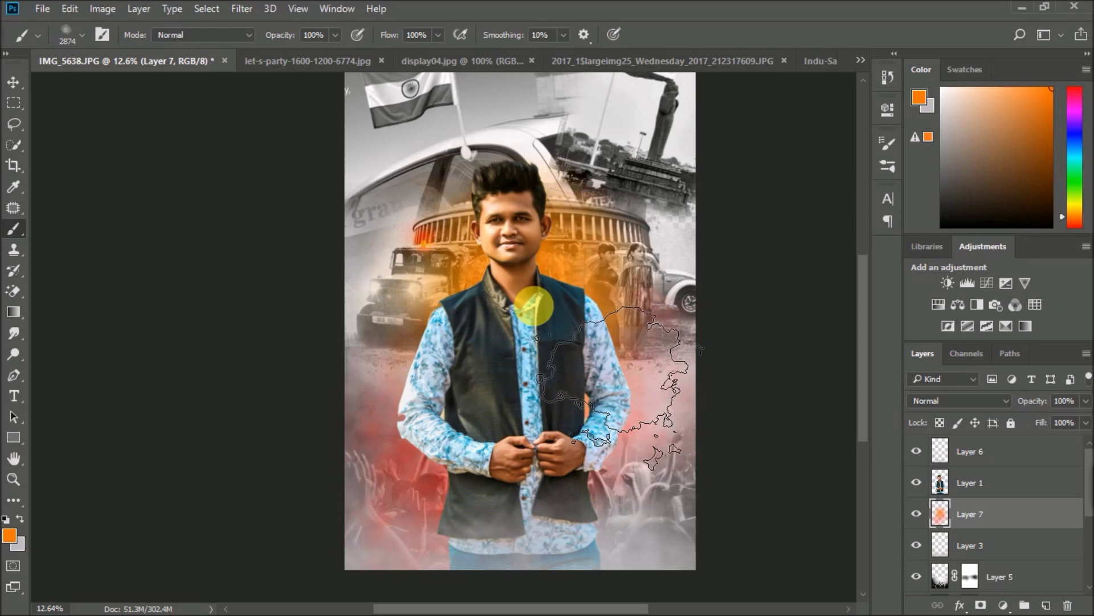
scroll(609, 338, down, 1)
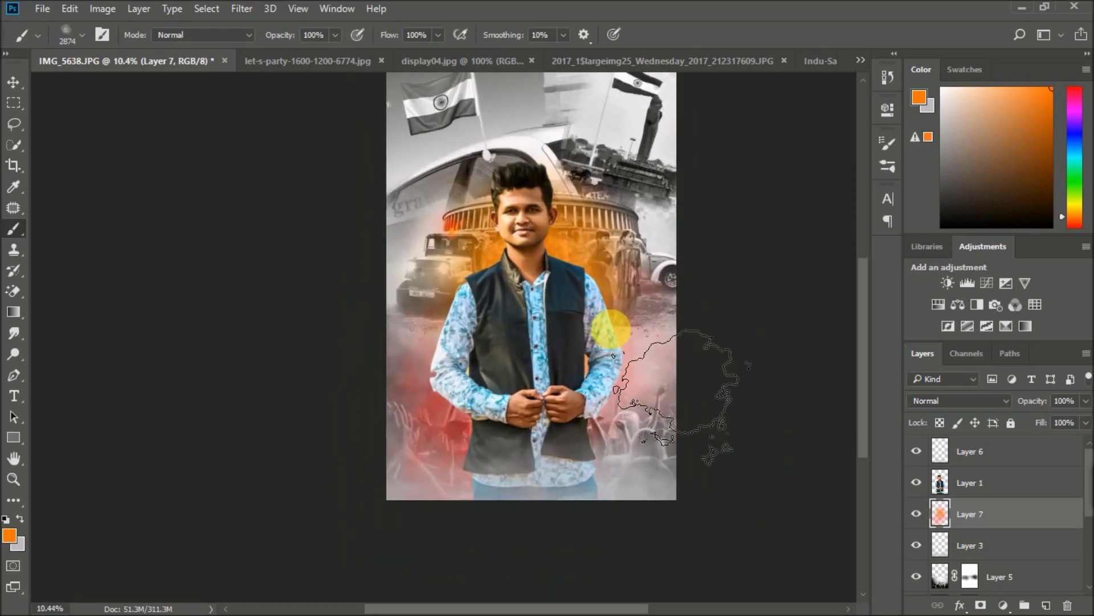
drag(606, 317, 616, 335)
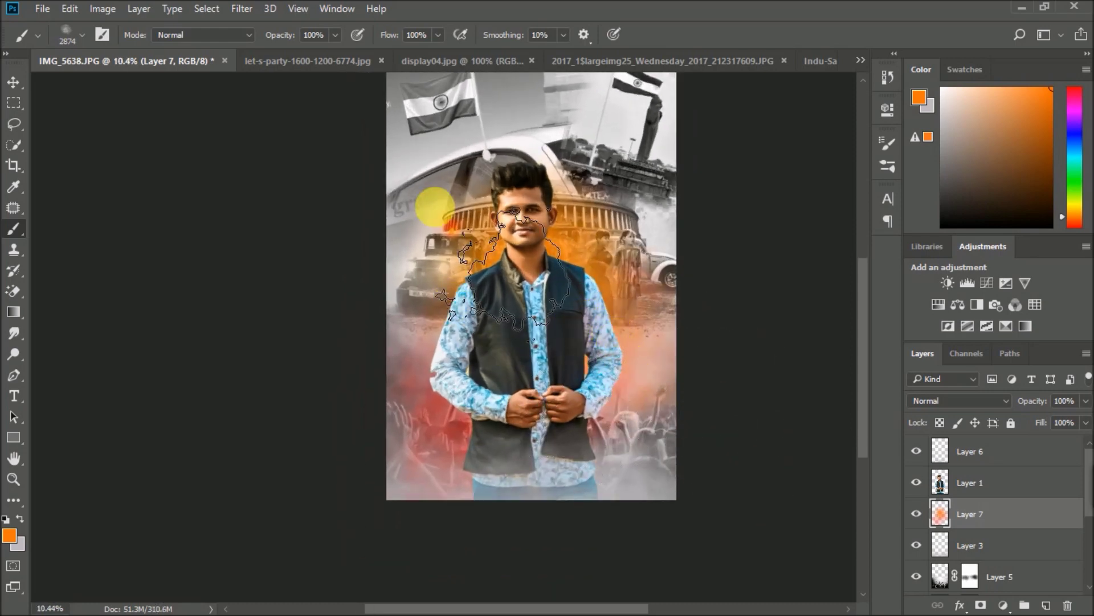
alt+click(406, 255)
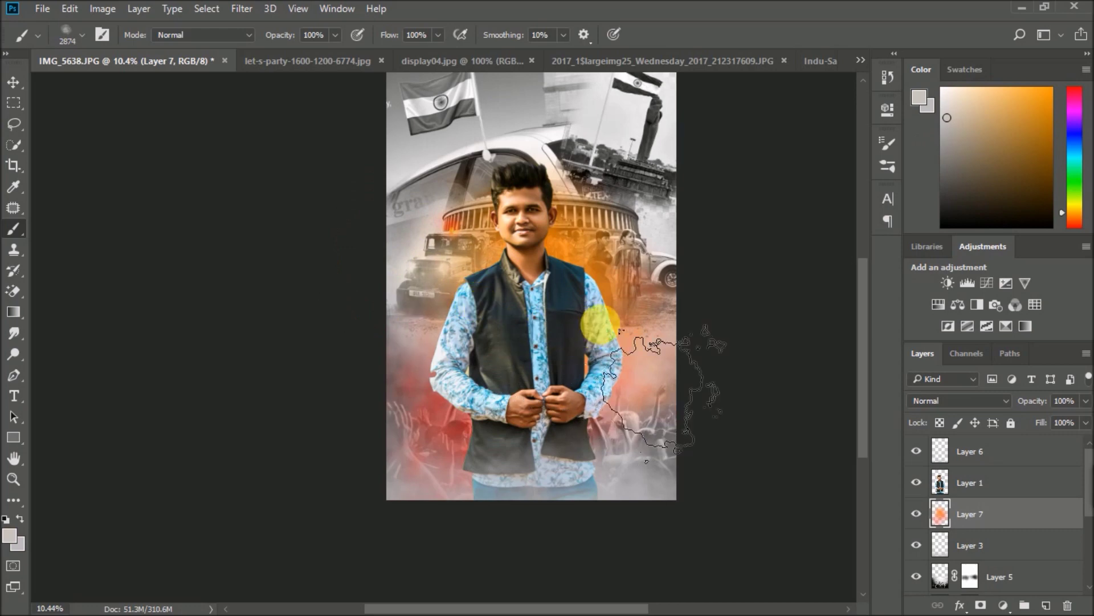
scroll(587, 283, down, 5)
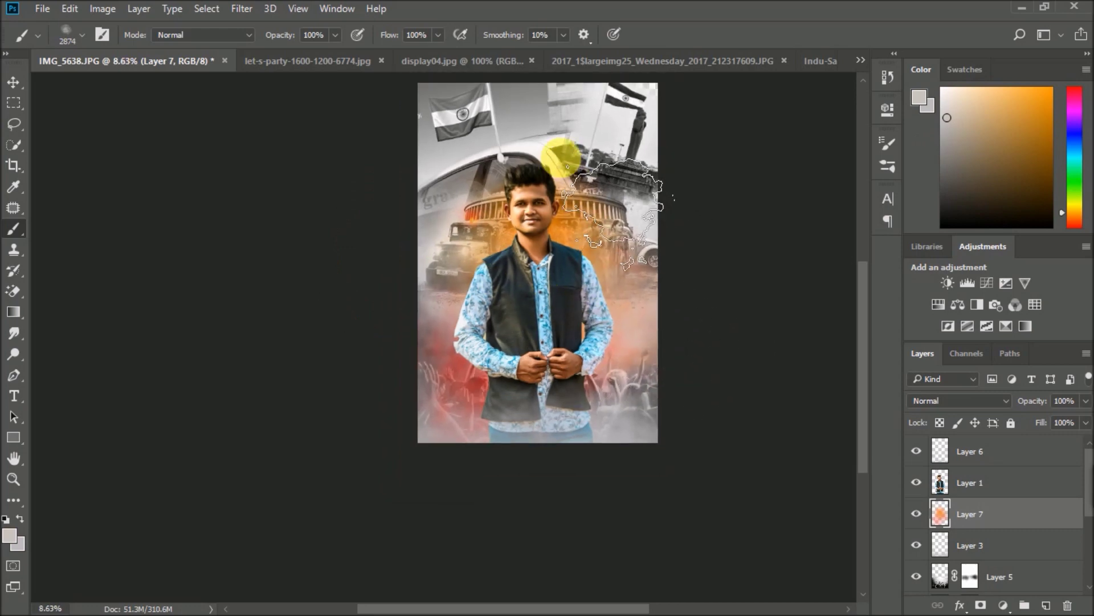
scroll(638, 220, up, 2)
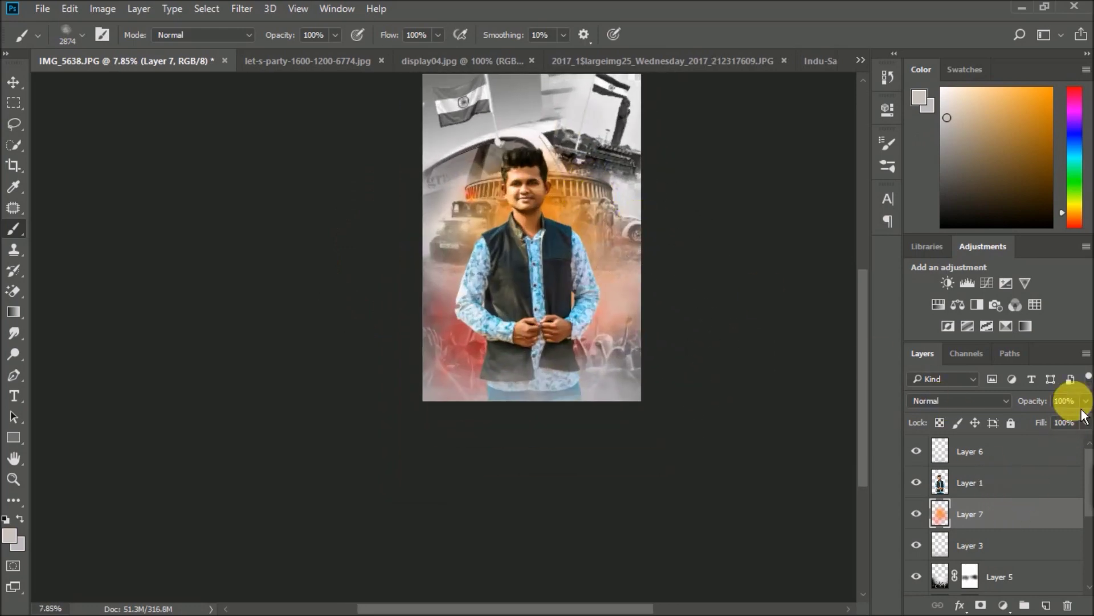
Fade Layer 7 to about 42% opacity and drag the soldiers-and-vehicles photo in above Layer 6
drag(1059, 425, 1050, 429)
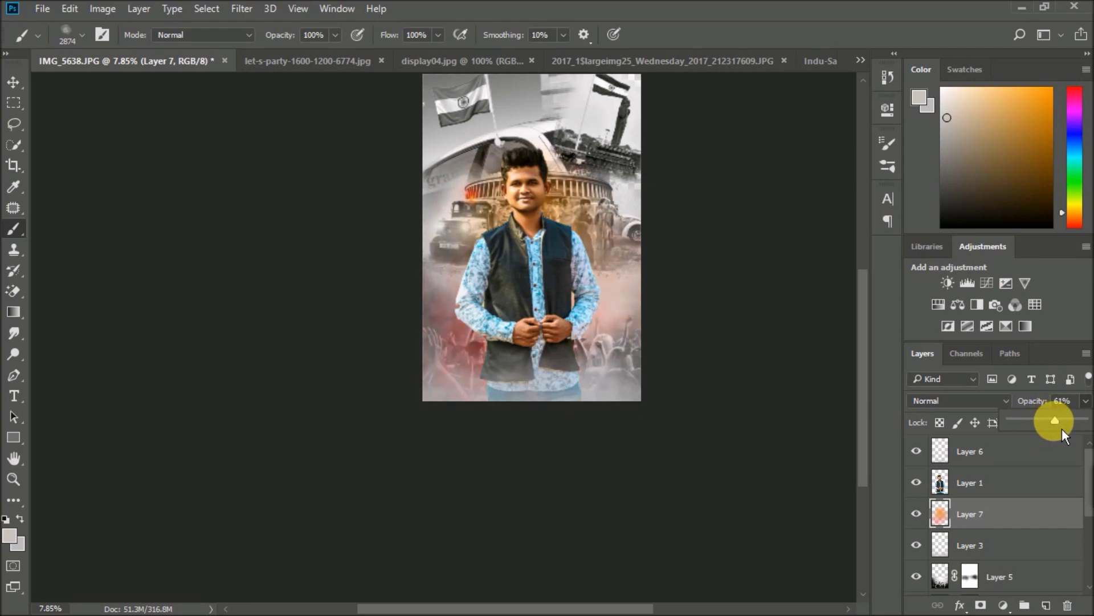
click(964, 451)
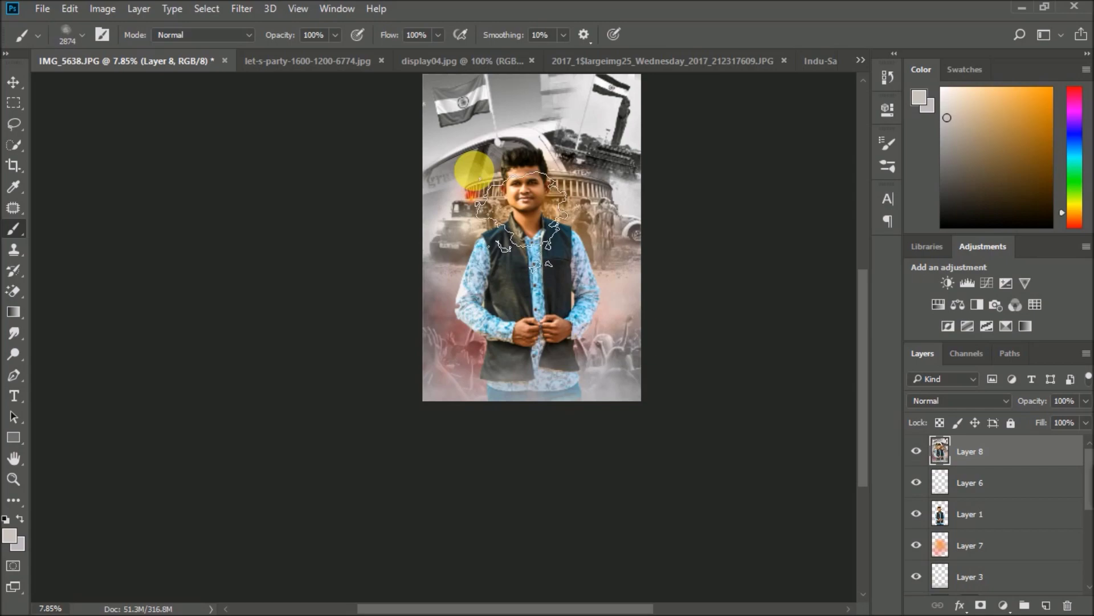
scroll(474, 169, down, 1)
scroll(500, 171, down, 1)
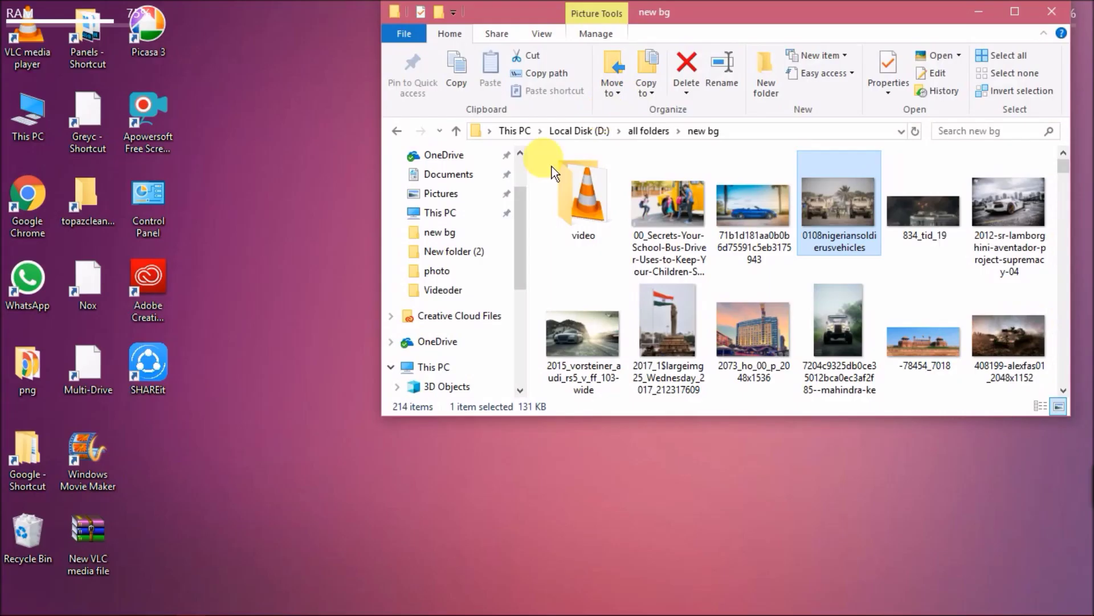
mouse_move(666, 336)
mouse_down()
mouse_move(457, 361)
mouse_move(465, 357)
mouse_up()
Scale the vehicles photo to about 366% by 436%, commit it, and fill the top transparent strip
drag(929, 402, 672, 296)
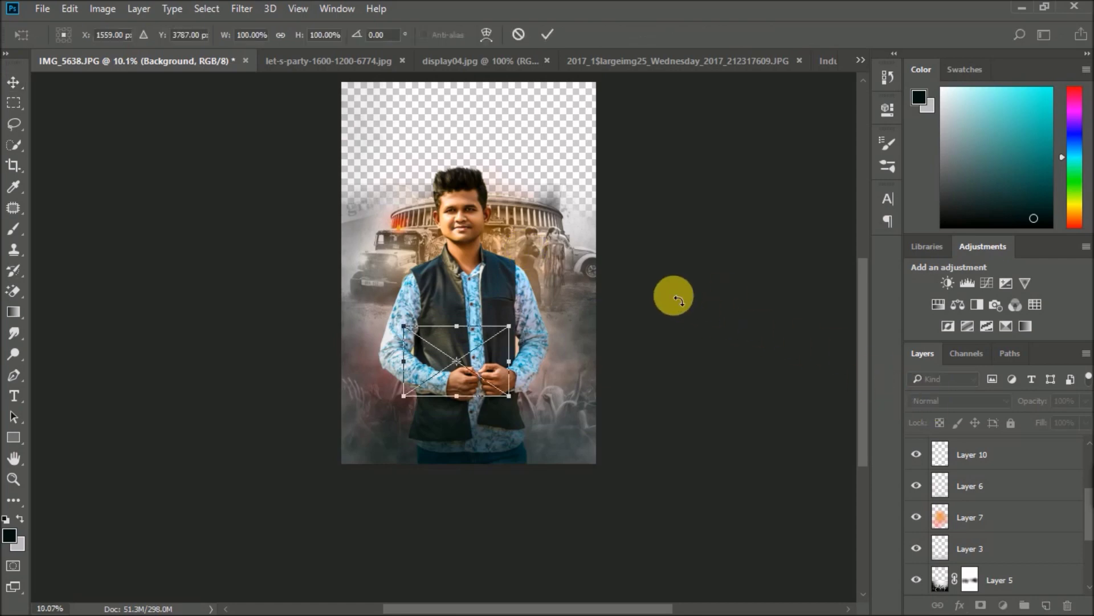
mouse_move(495, 324)
mouse_down()
mouse_move(753, 188)
mouse_move(599, 196)
mouse_move(599, 122)
mouse_up()
scroll(713, 159, up, 2)
scroll(620, 164, down, 3)
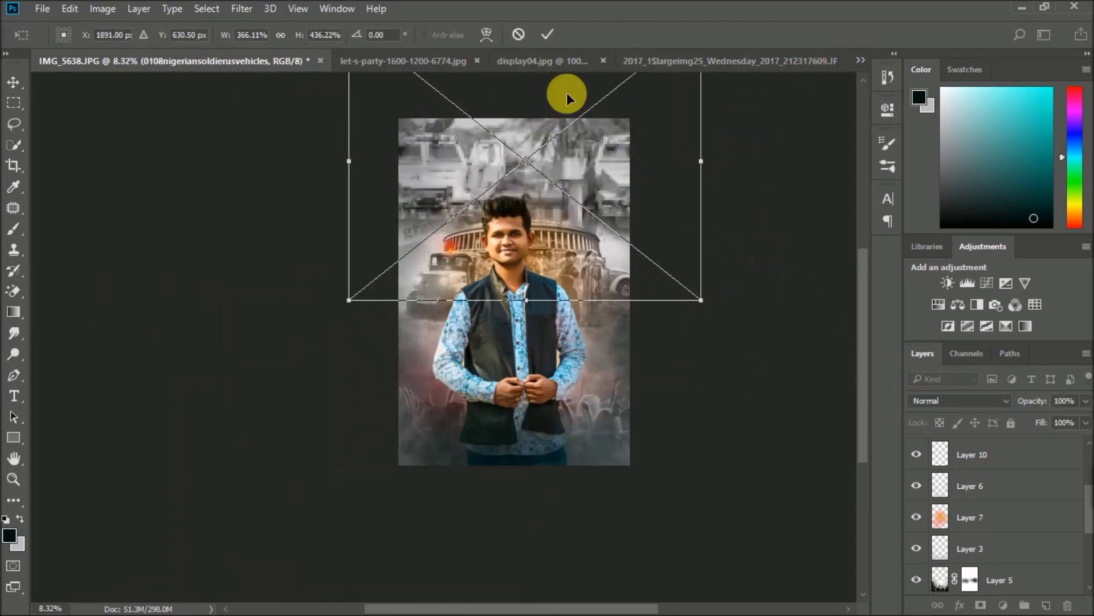
scroll(641, 231, up, 2)
drag(641, 232, 637, 293)
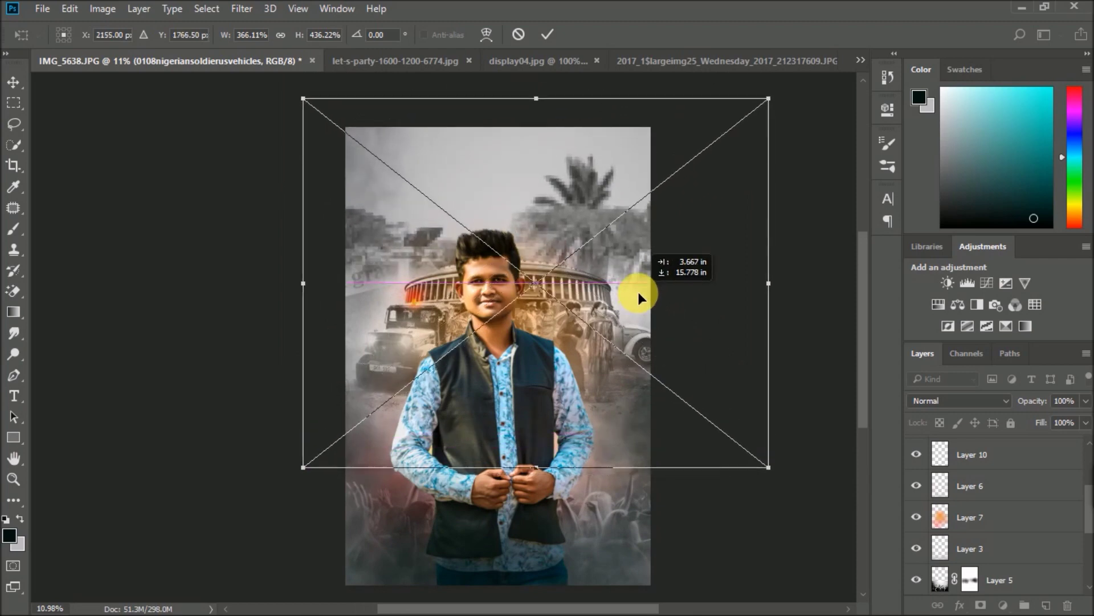
mouse_move(703, 333)
mouse_down()
mouse_move(652, 330)
mouse_move(673, 329)
mouse_up()
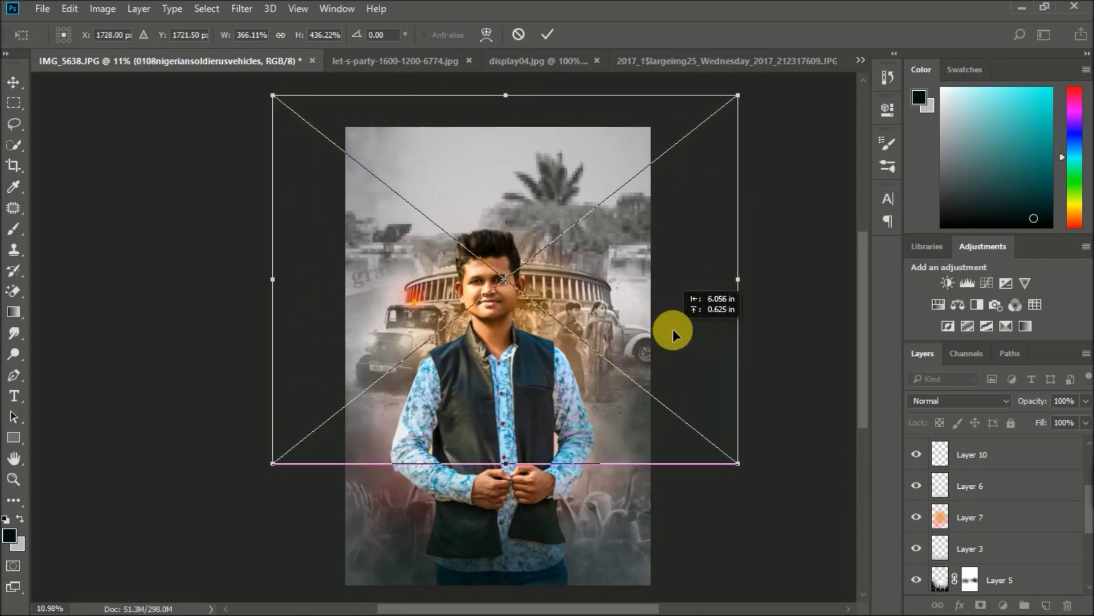
click(550, 34)
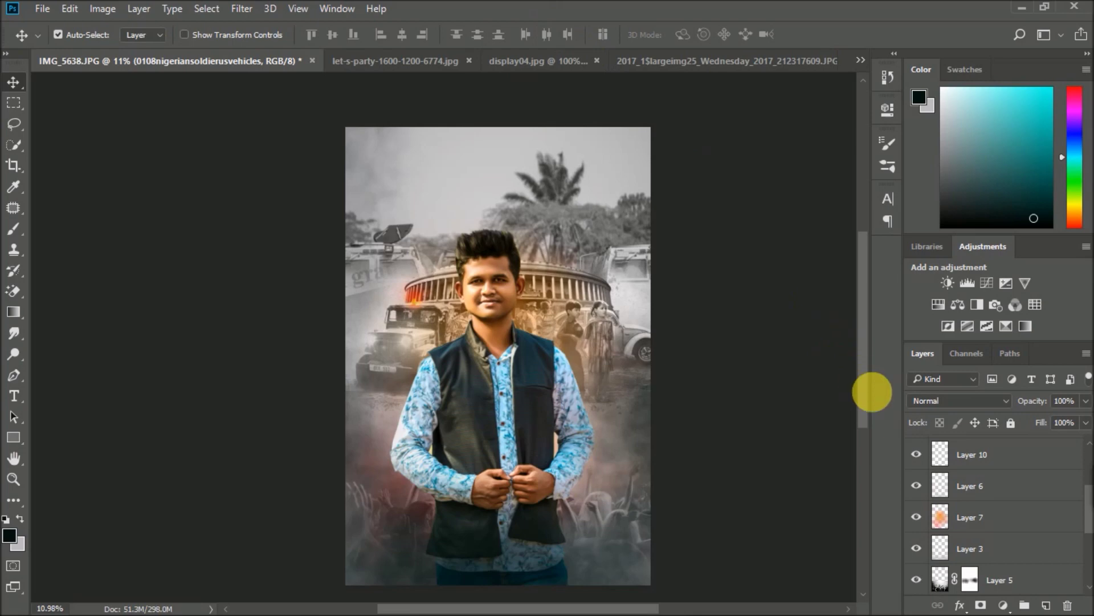
drag(617, 191, 623, 262)
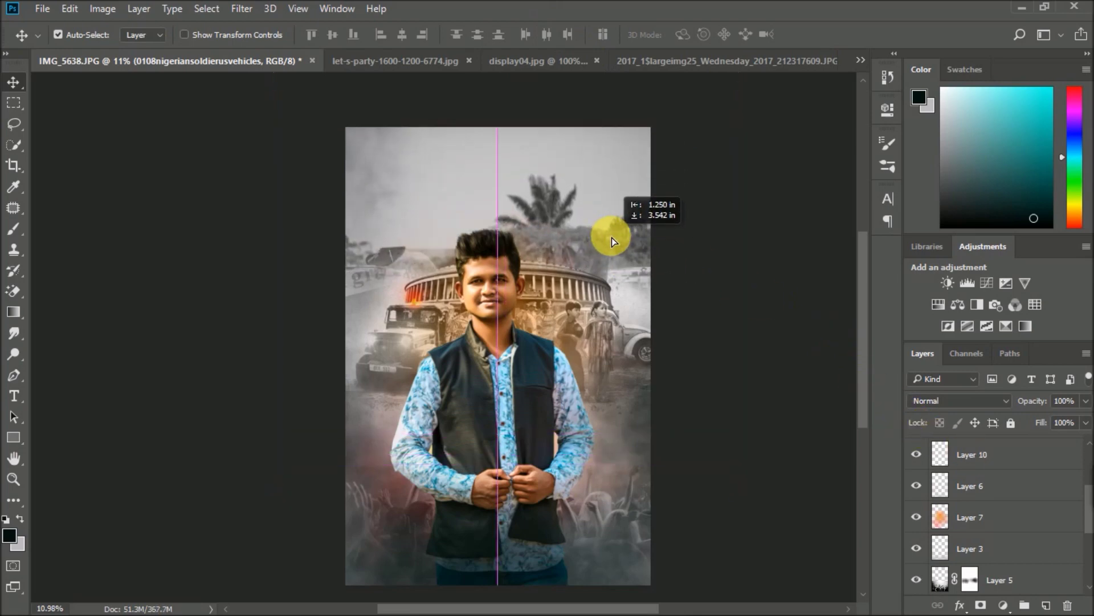
drag(623, 261, 612, 237)
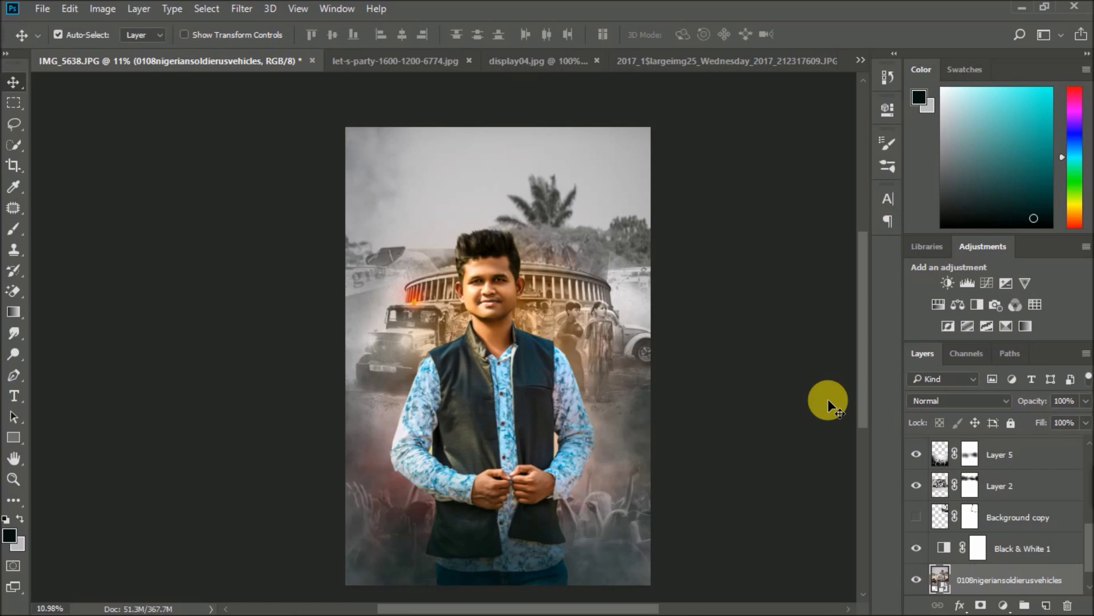
scroll(423, 270, up, 2)
Select Layer 2's mask and set a smaller brush of about 193 px
scroll(423, 270, up, 2)
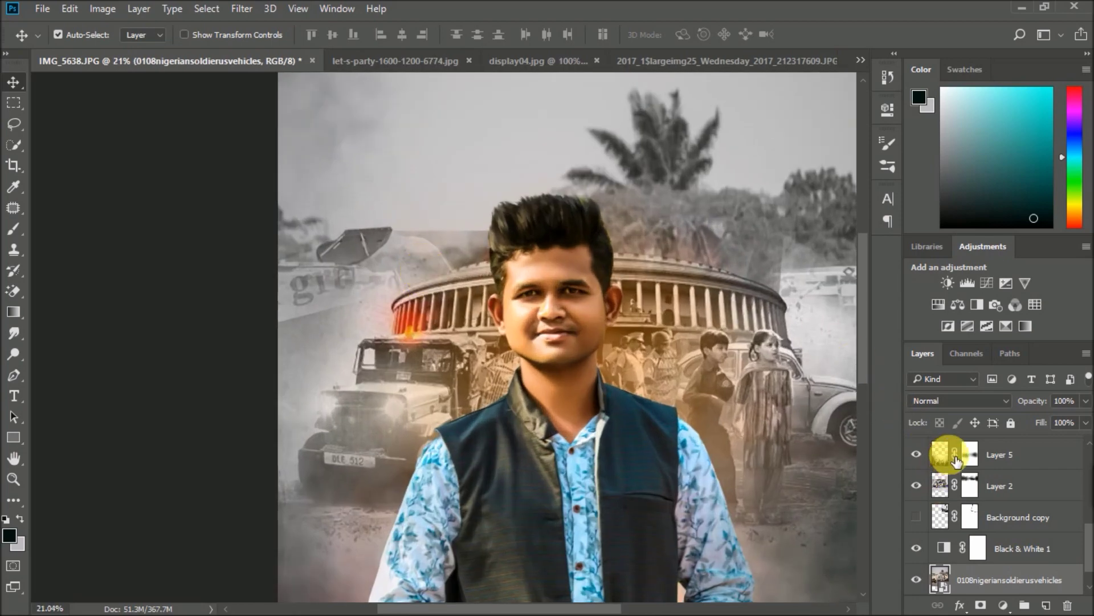
click(971, 485)
click(14, 228)
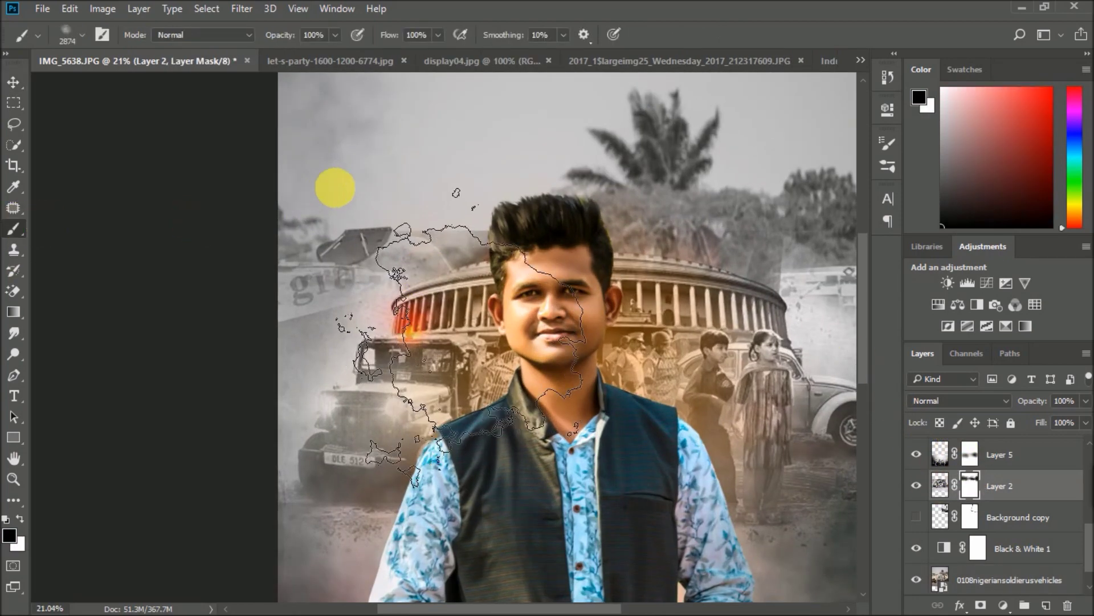
right_click(586, 256)
click(379, 209)
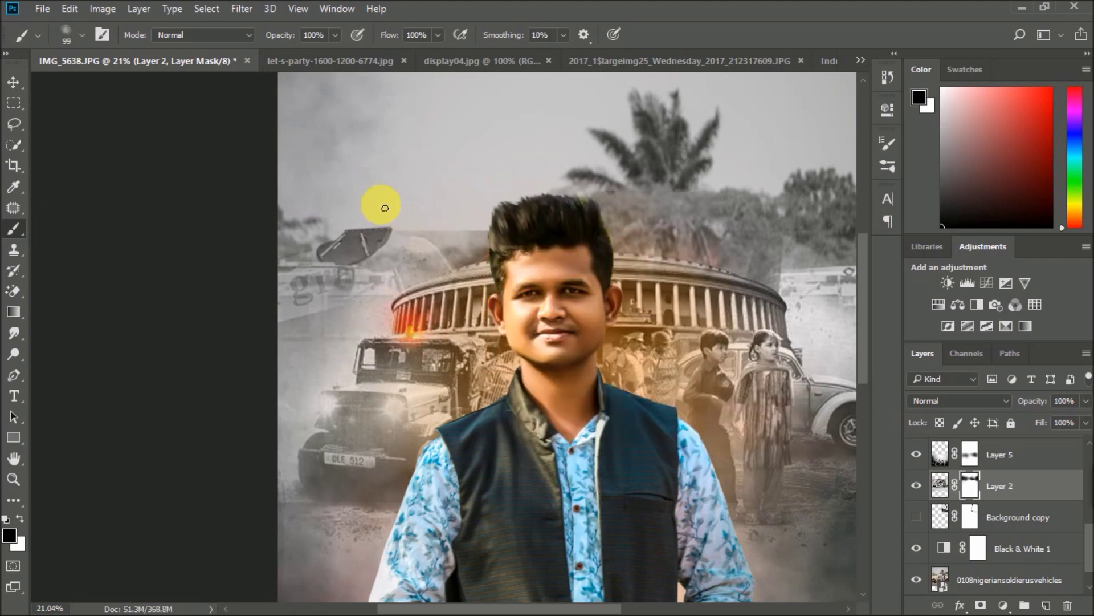
right_click(535, 245)
drag(616, 246, 530, 246)
click(476, 237)
right_click(615, 265)
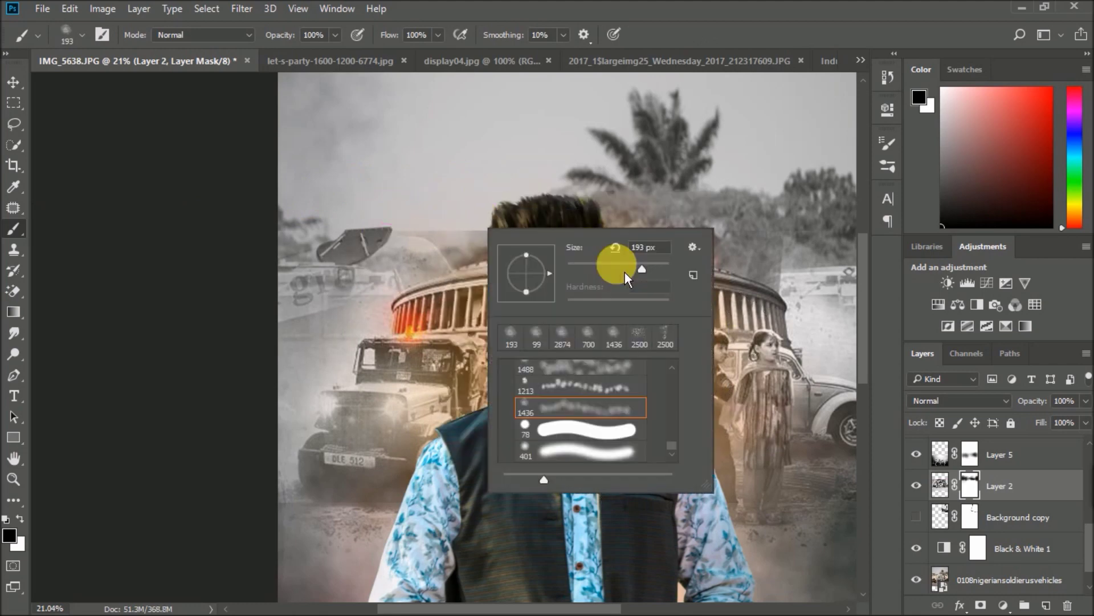
click(401, 245)
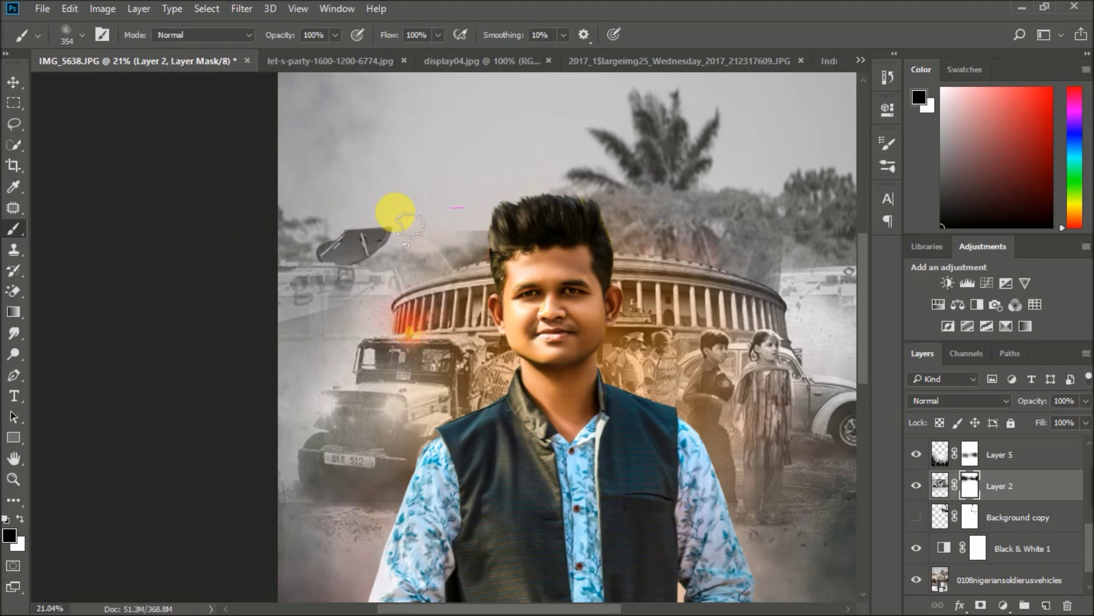
Paint the mask to reveal more of the satellite dish and truck at left
mouse_move(392, 213)
mouse_down()
mouse_move(293, 281)
mouse_move(274, 306)
mouse_move(286, 342)
mouse_up()
scroll(416, 186, down, 3)
scroll(557, 166, up, 1)
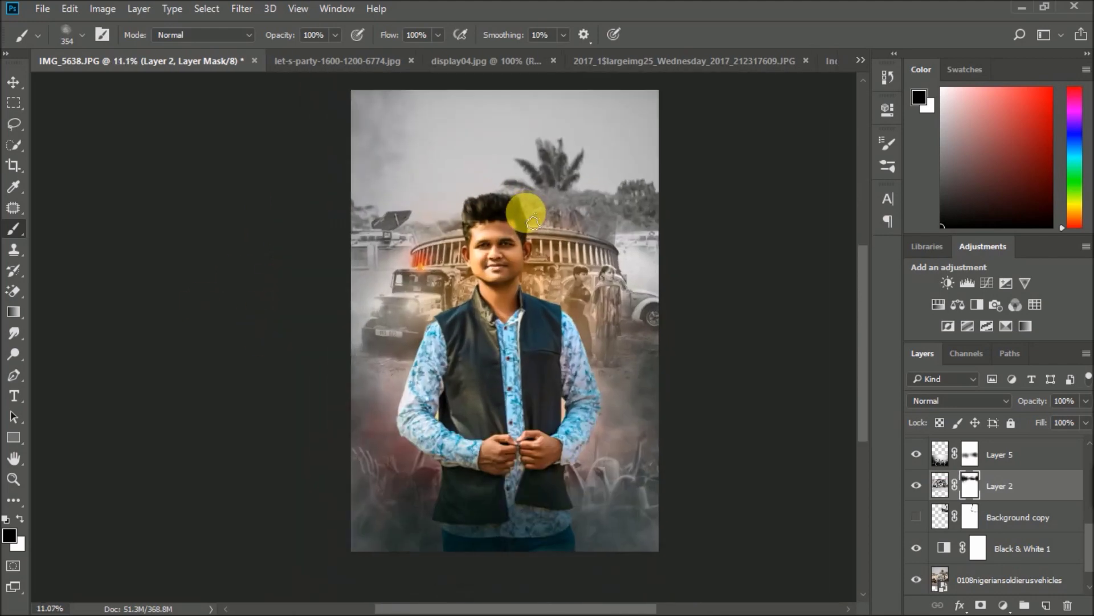
scroll(969, 456, up, 2)
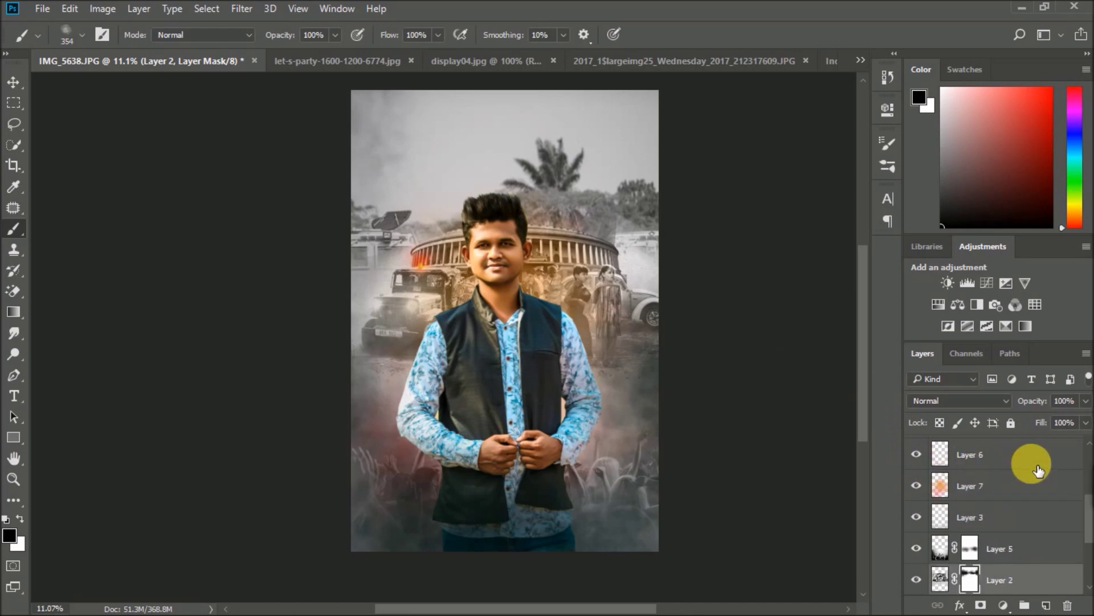
Test-stamp a merged copy with the man hidden, then discard it
scroll(977, 464, up, 2)
scroll(958, 491, up, 1)
click(916, 545)
click(984, 573)
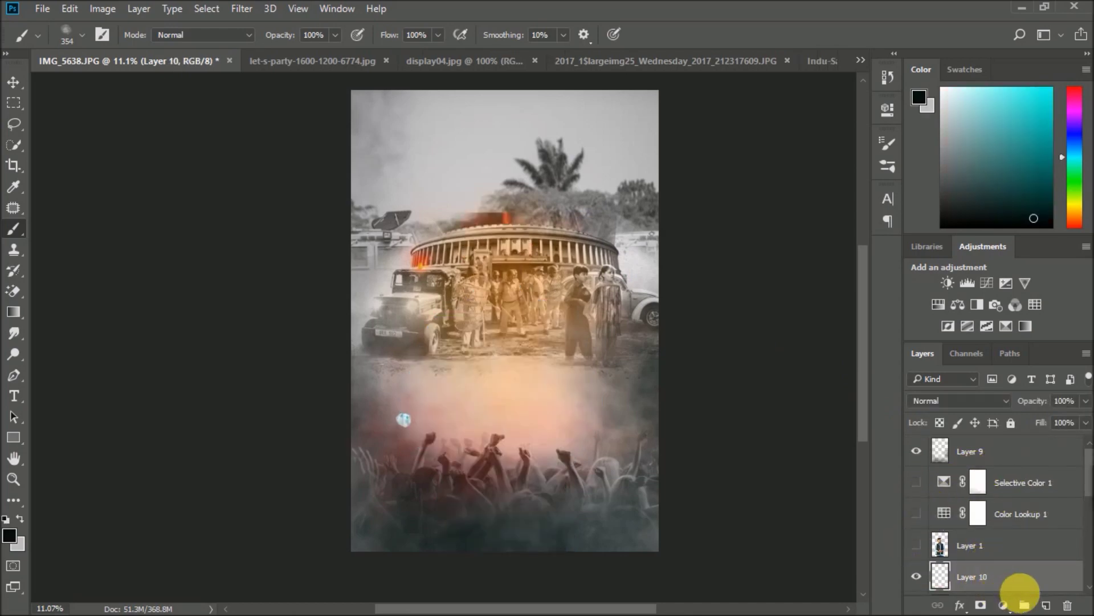
key(ctrl+shift+alt+e)
click(916, 546)
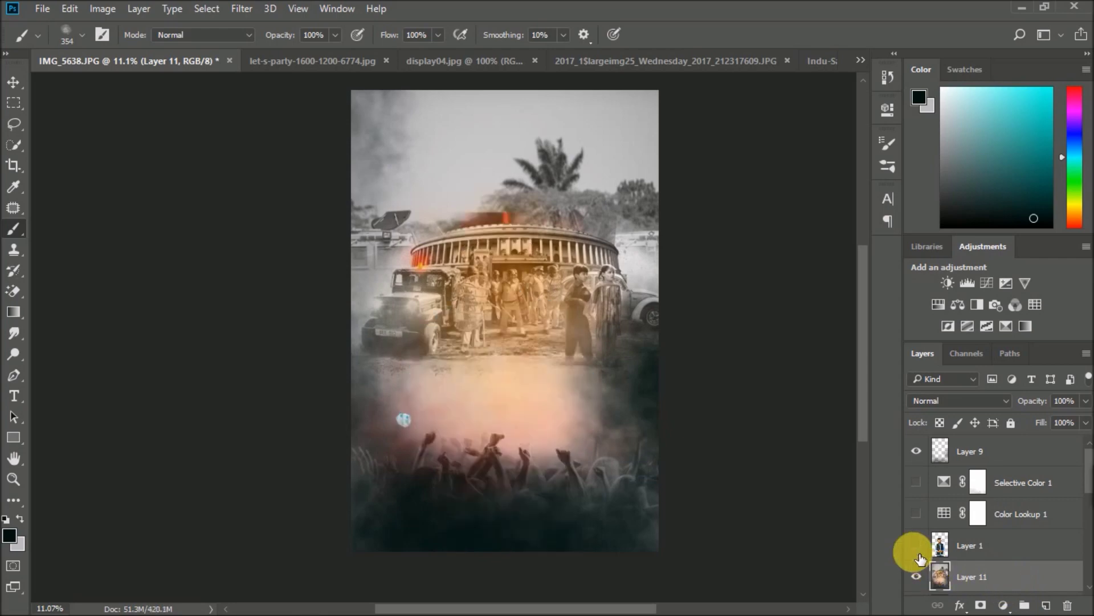
click(253, 17)
click(932, 426)
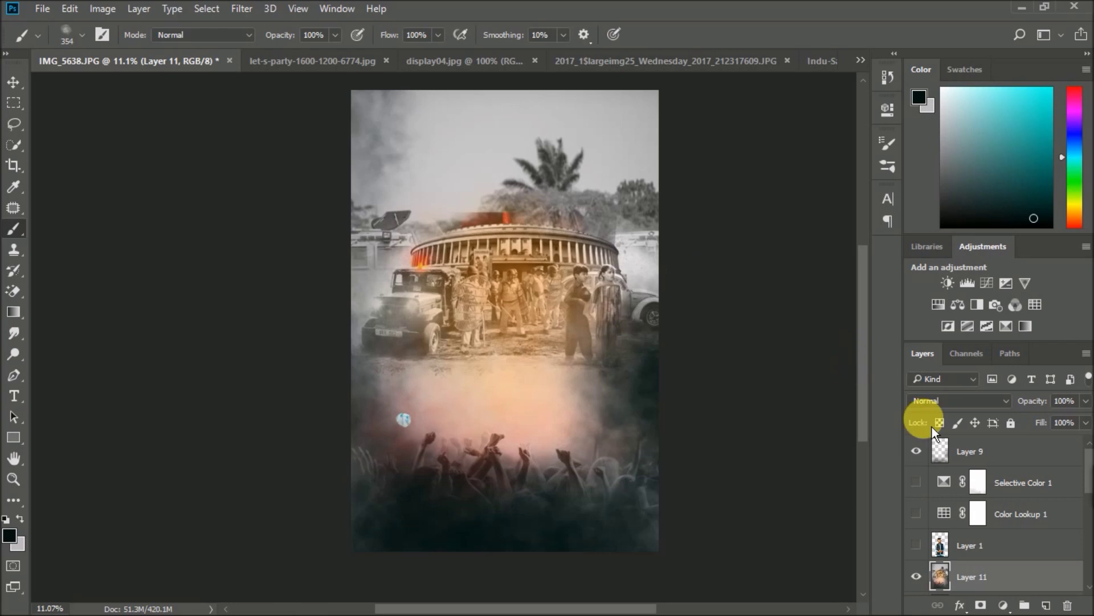
key(Delete)
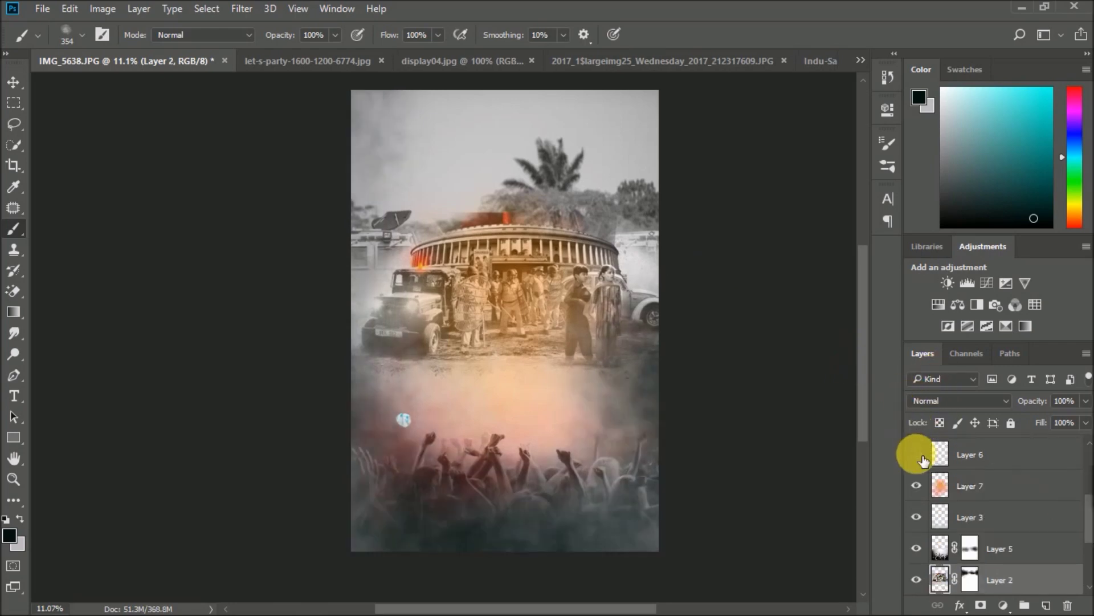
Hide Layers 3 and 6, keeping Layer 7's orange tint visible
click(918, 455)
click(917, 485)
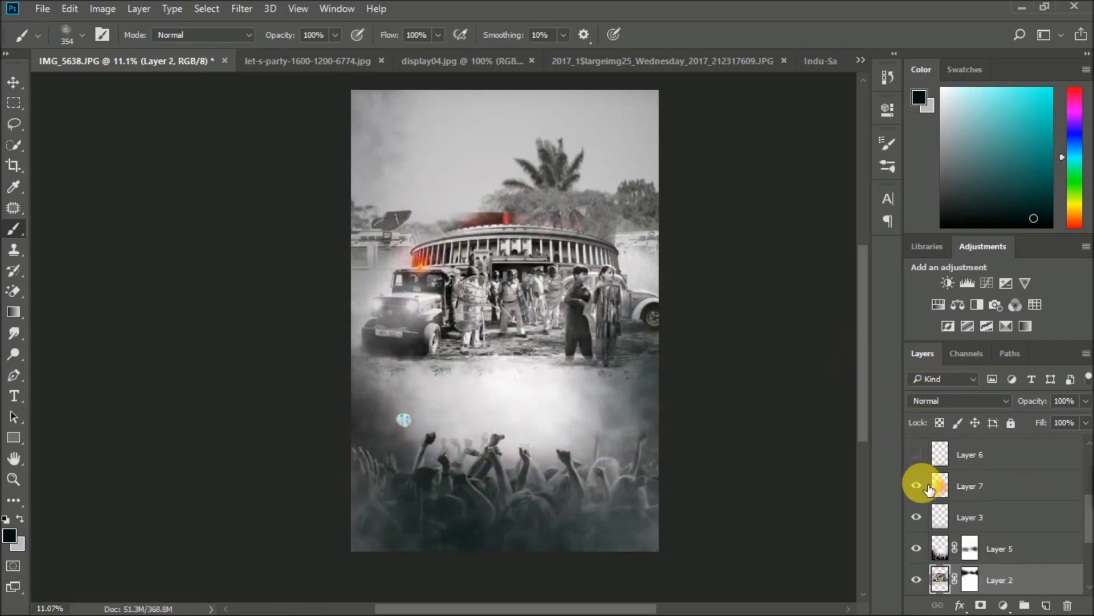
click(917, 486)
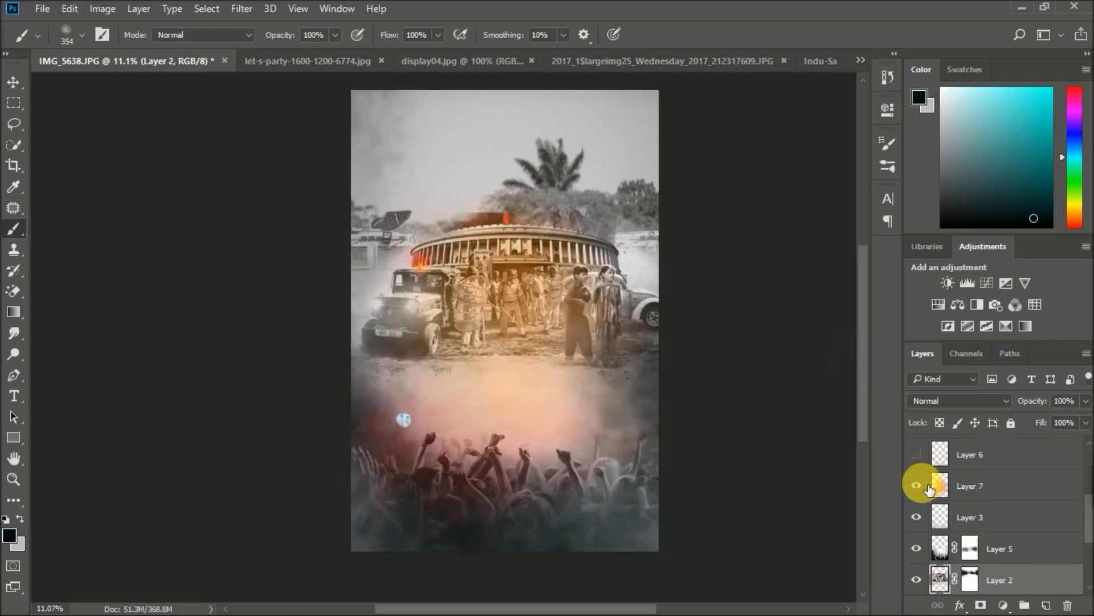
click(918, 516)
click(919, 516)
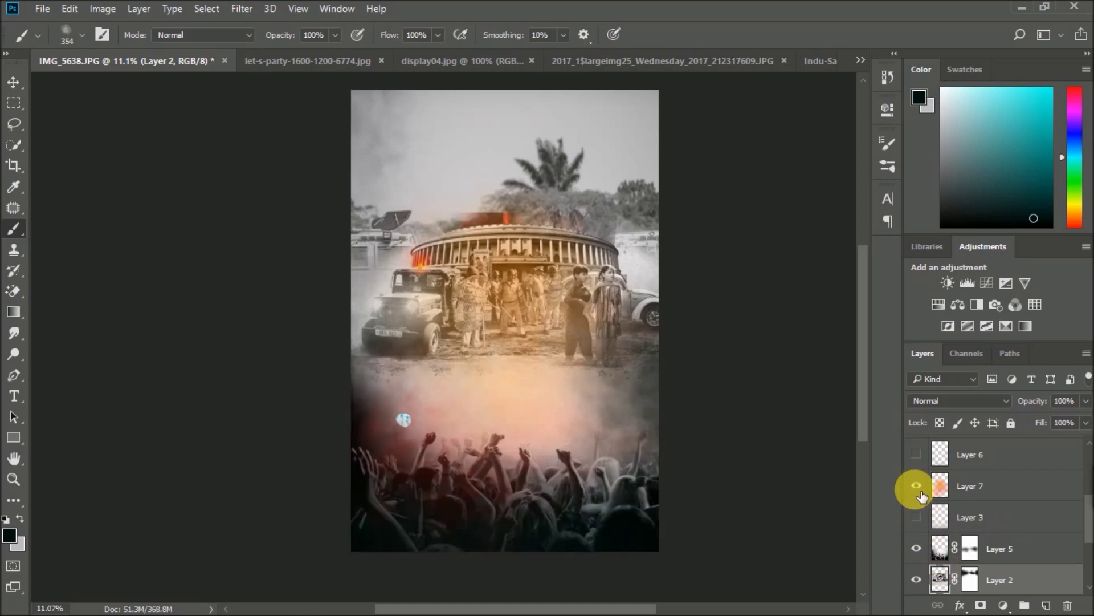
click(917, 454)
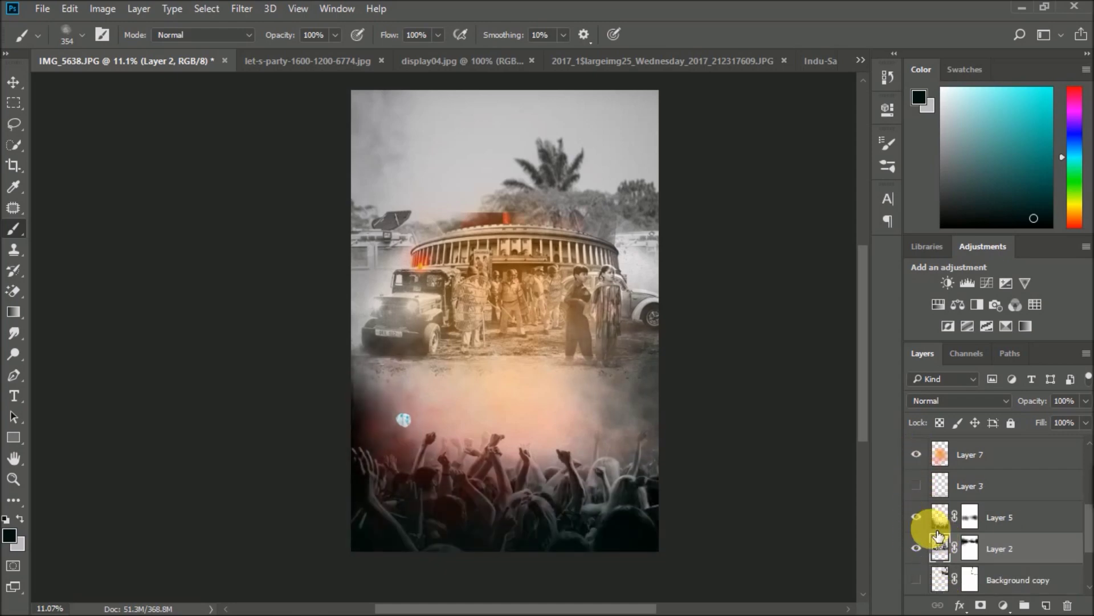
Create an empty Layer 10 above Layer 6 and show the man again
key(ctrl+shift+alt+n)
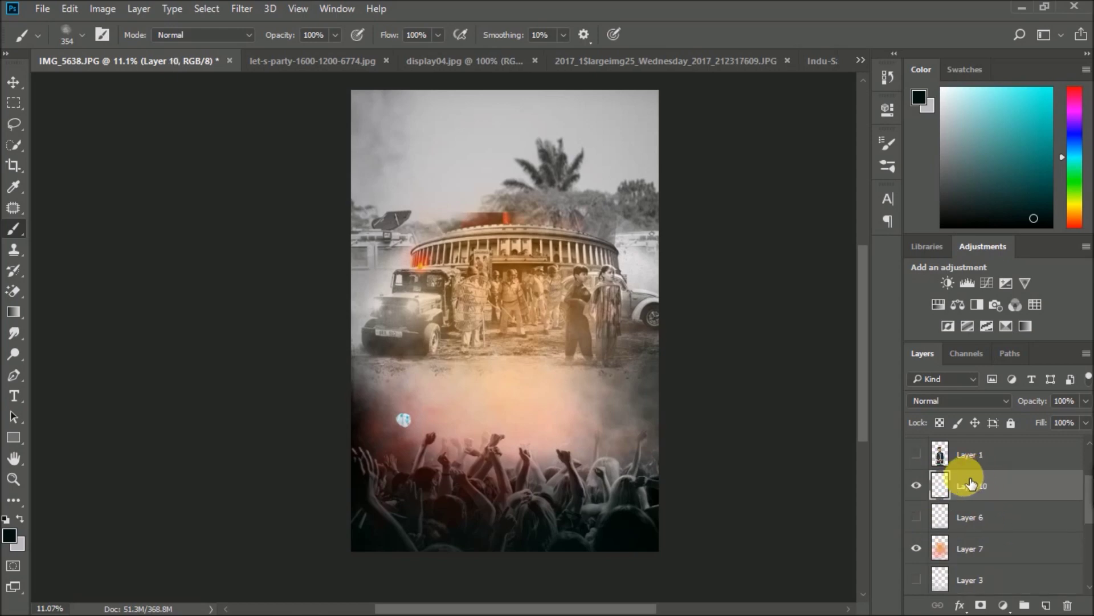
click(1007, 456)
right_click(1006, 457)
key(Escape)
click(923, 467)
right_click(998, 481)
key(Escape)
key(Delete)
key(ctrl+z)
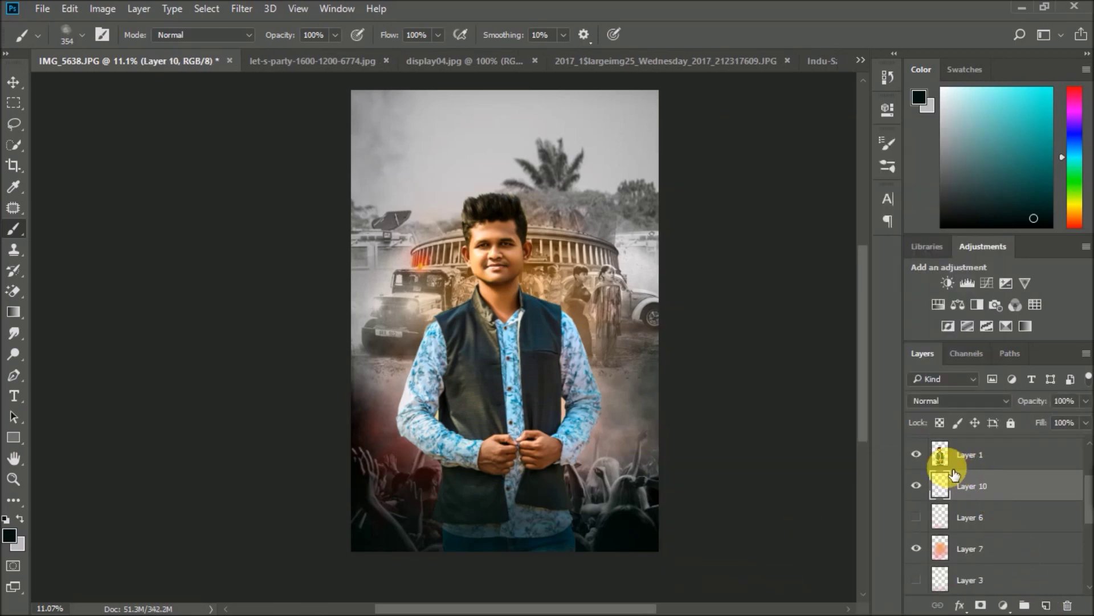
Stamp the visible background into Layer 10, apply a filter, and show the man
click(919, 455)
key(ctrl+alt+shift+e)
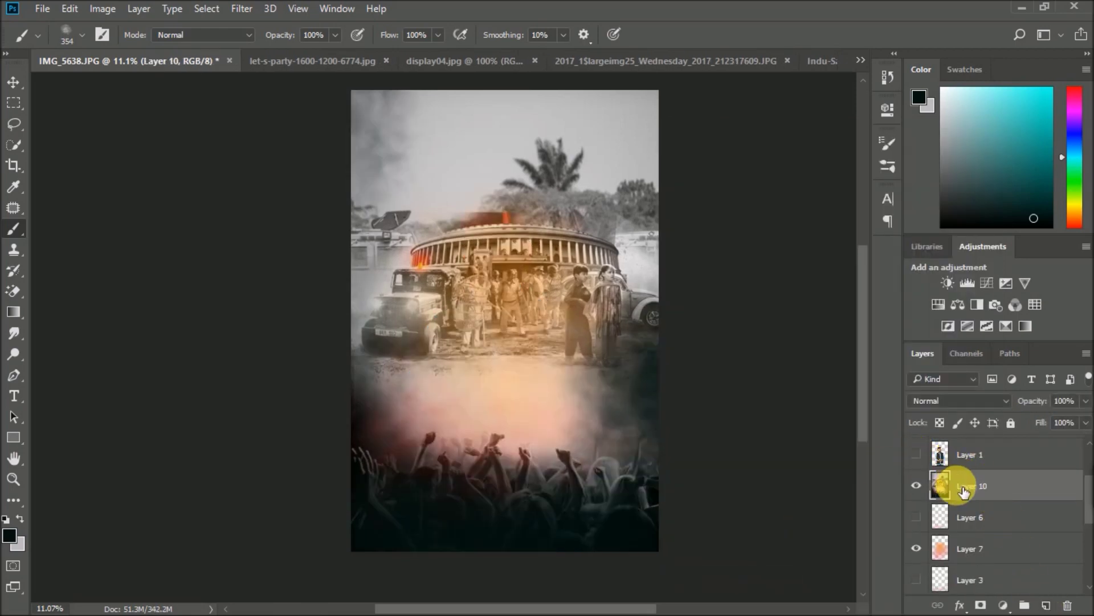
click(241, 8)
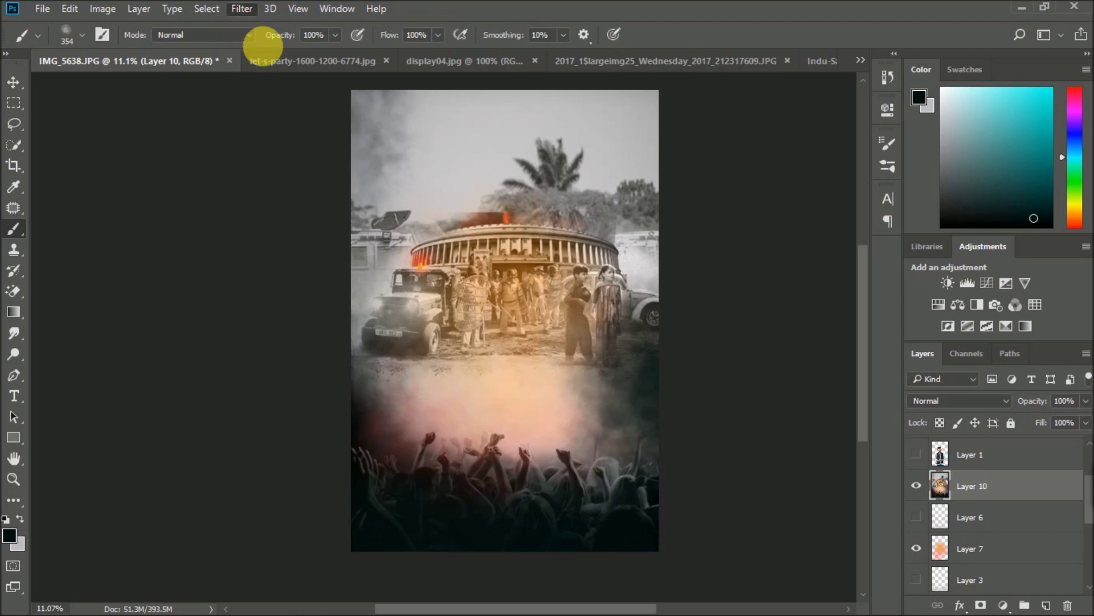
click(916, 454)
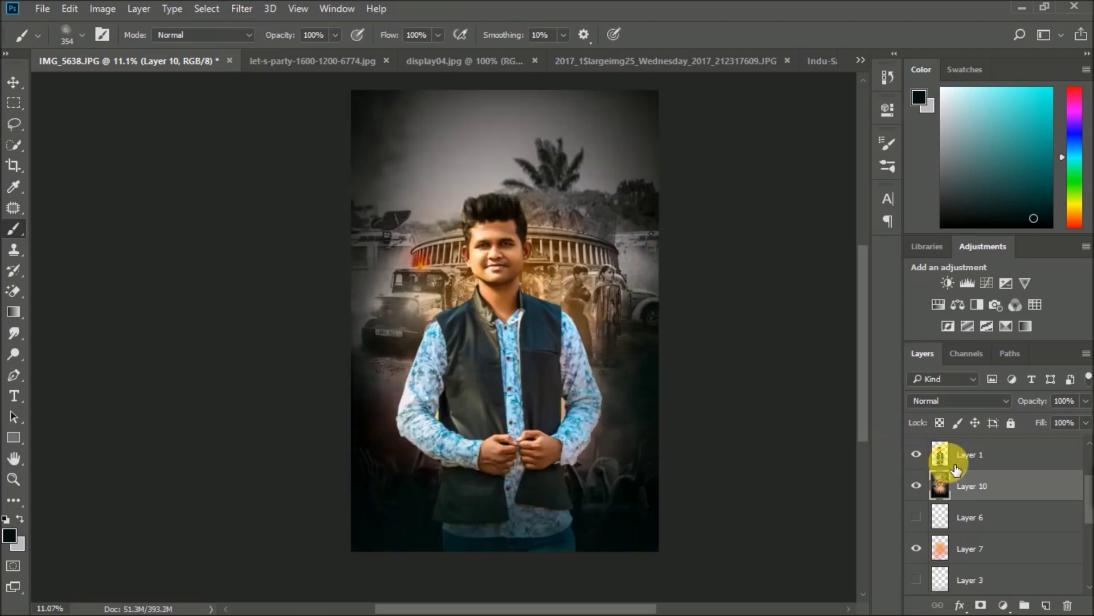
Turn on the Selective Color 1 and Color Lookup 1 adjustments for a dark green-teal grade
scroll(933, 475, up, 2)
click(916, 485)
click(916, 454)
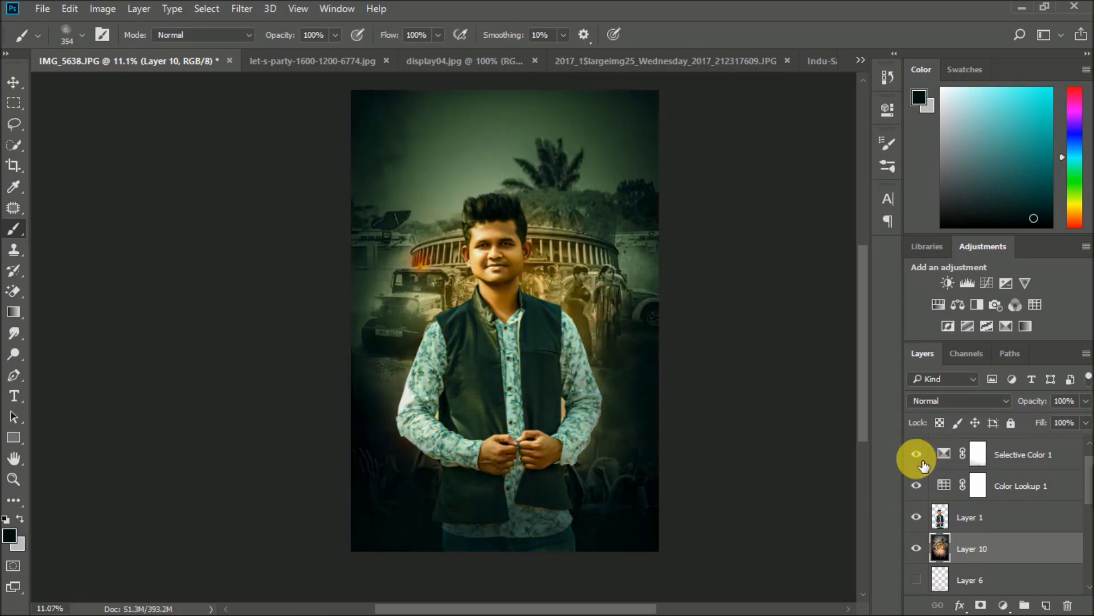
click(916, 454)
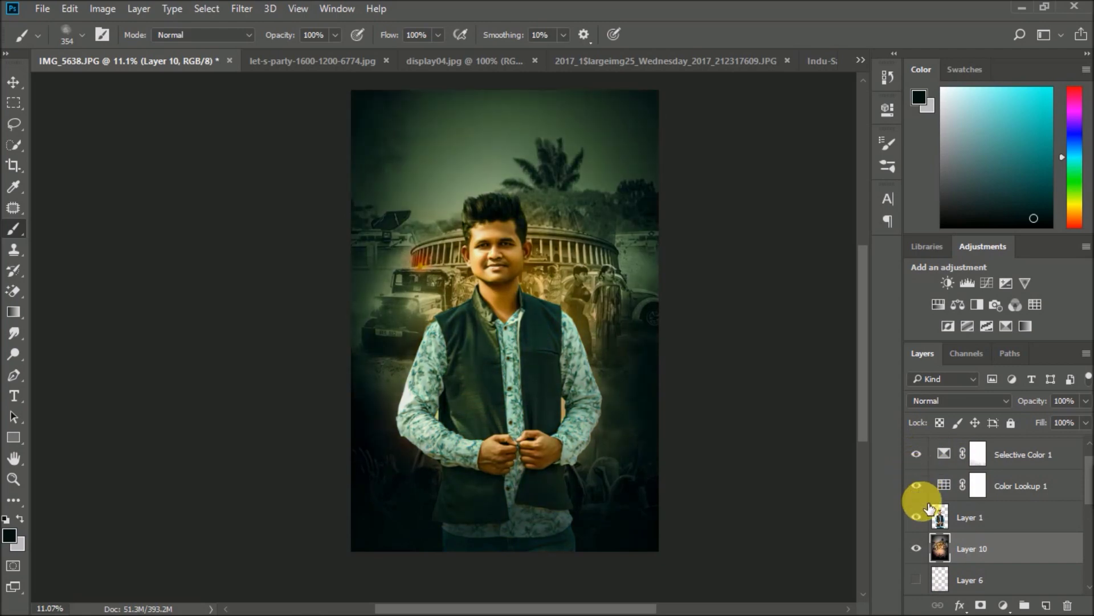
scroll(911, 523, down, 2)
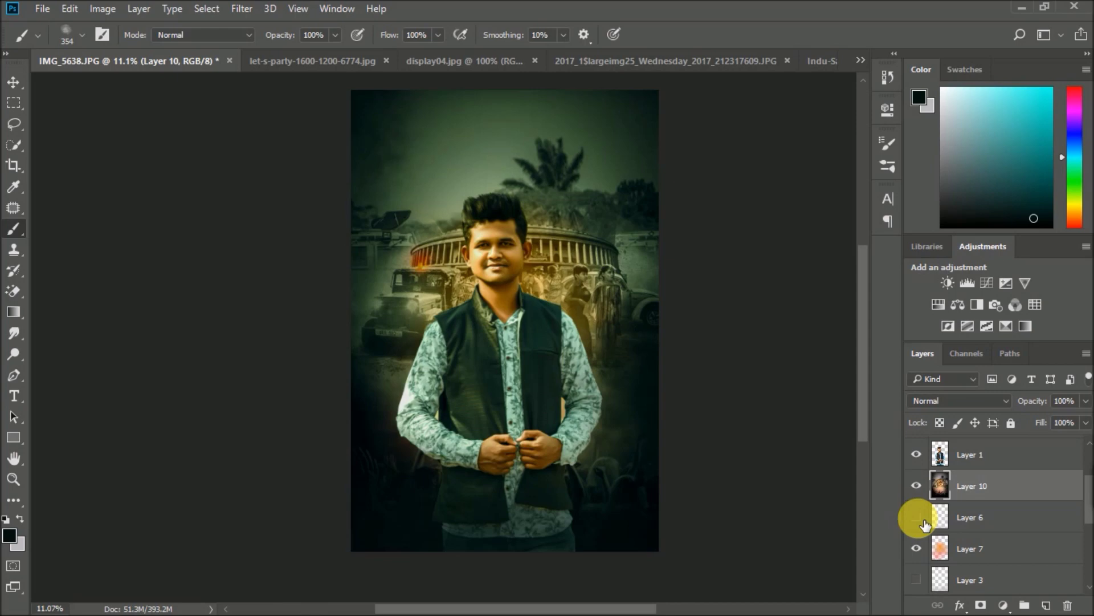
scroll(923, 502, down, 2)
scroll(927, 490, down, 1)
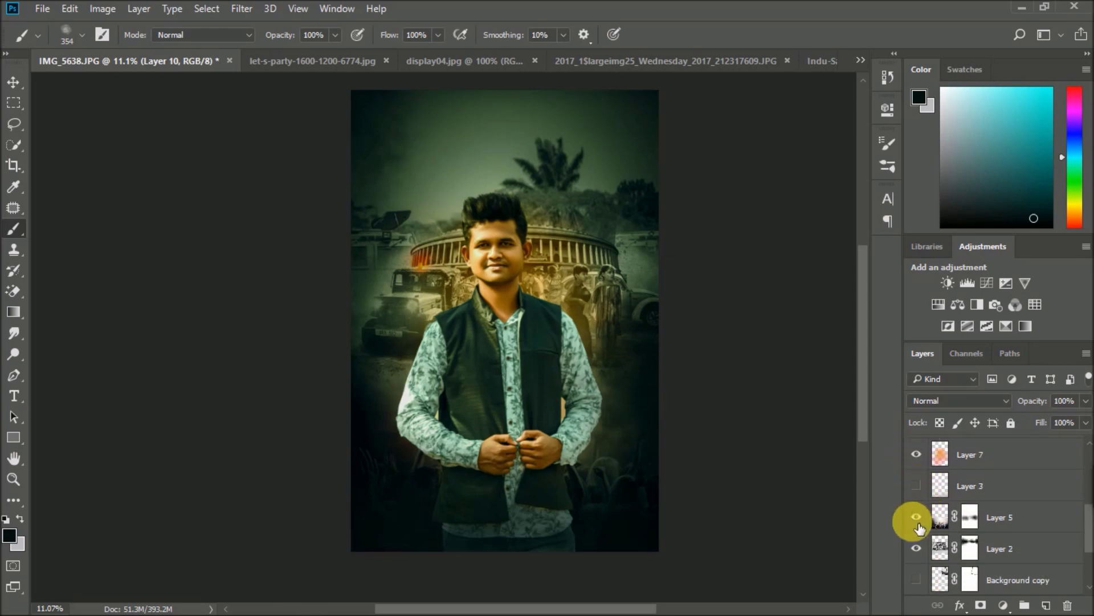
scroll(915, 496, up, 5)
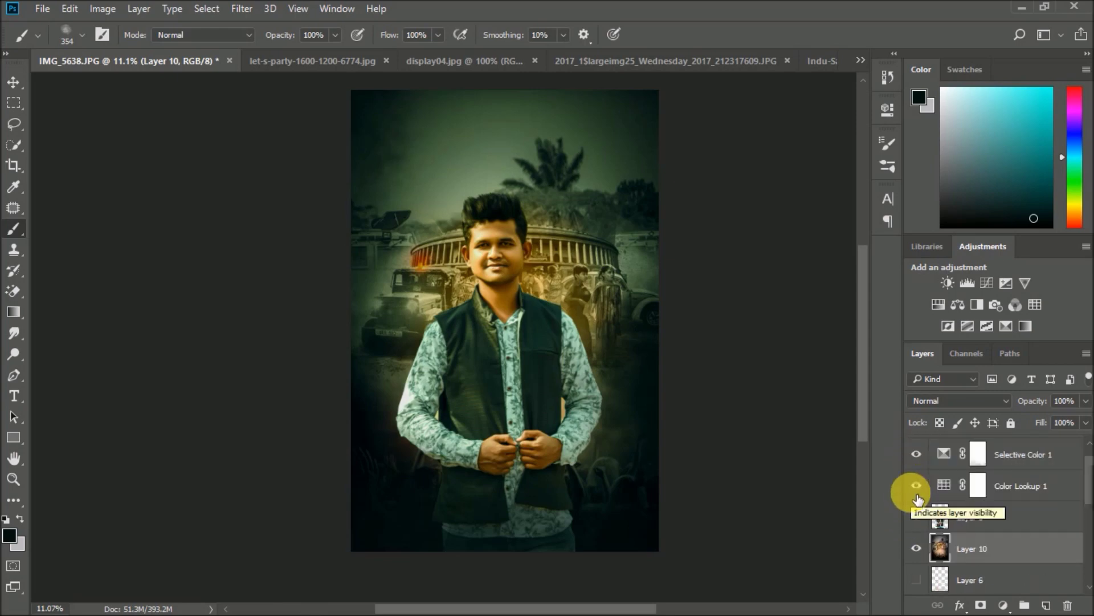
Hide the man, move smoky Layer 3 directly above Layer 10, then show the man again
click(916, 517)
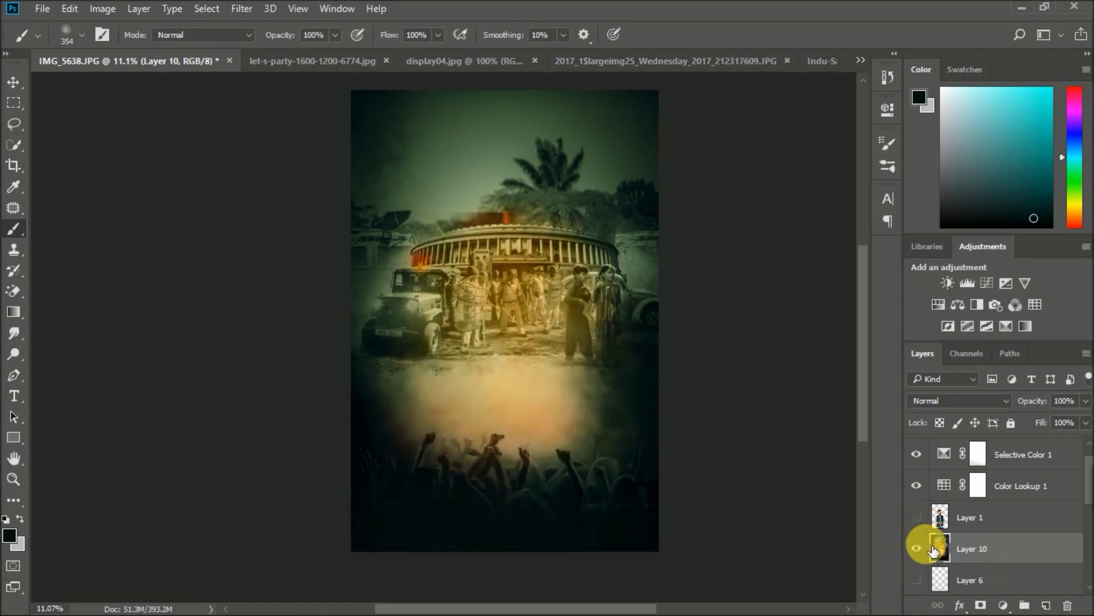
click(916, 549)
scroll(931, 553, down, 2)
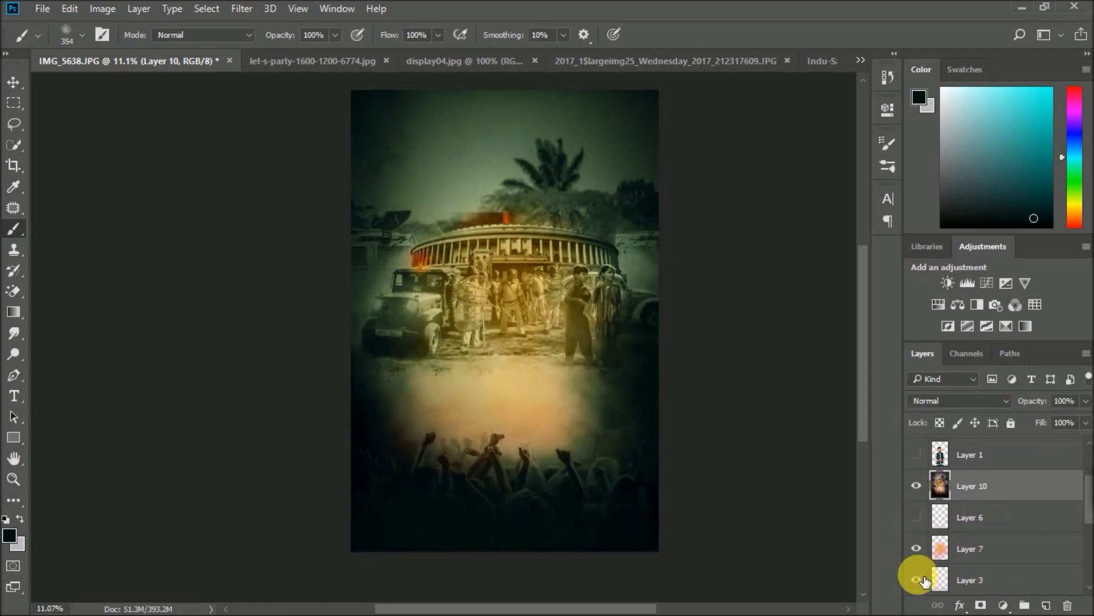
scroll(930, 550, down, 1)
drag(931, 548, 969, 448)
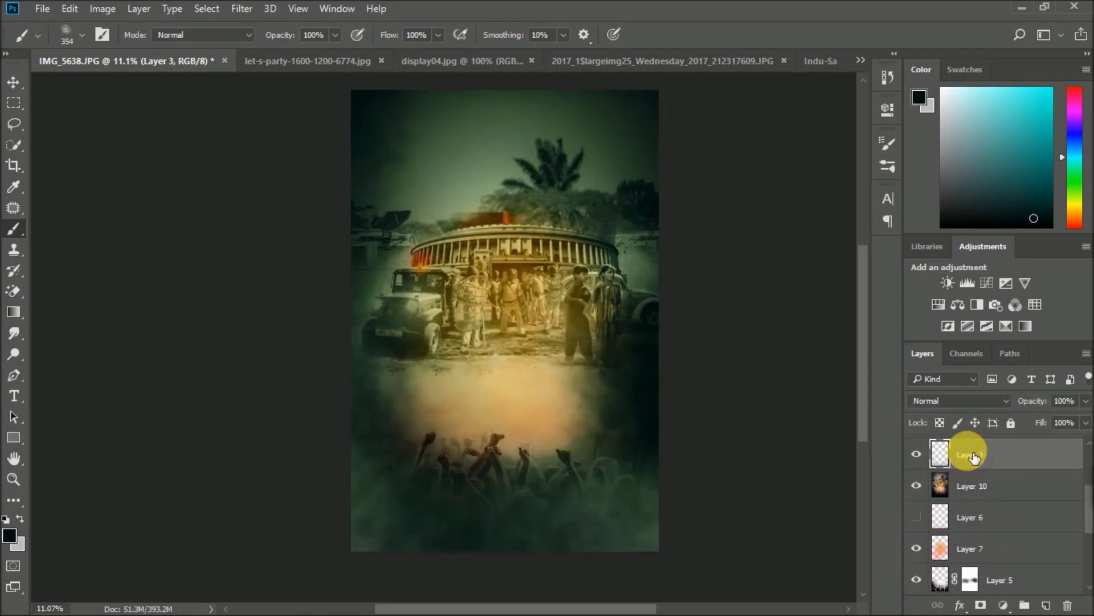
scroll(923, 450, up, 1)
click(916, 454)
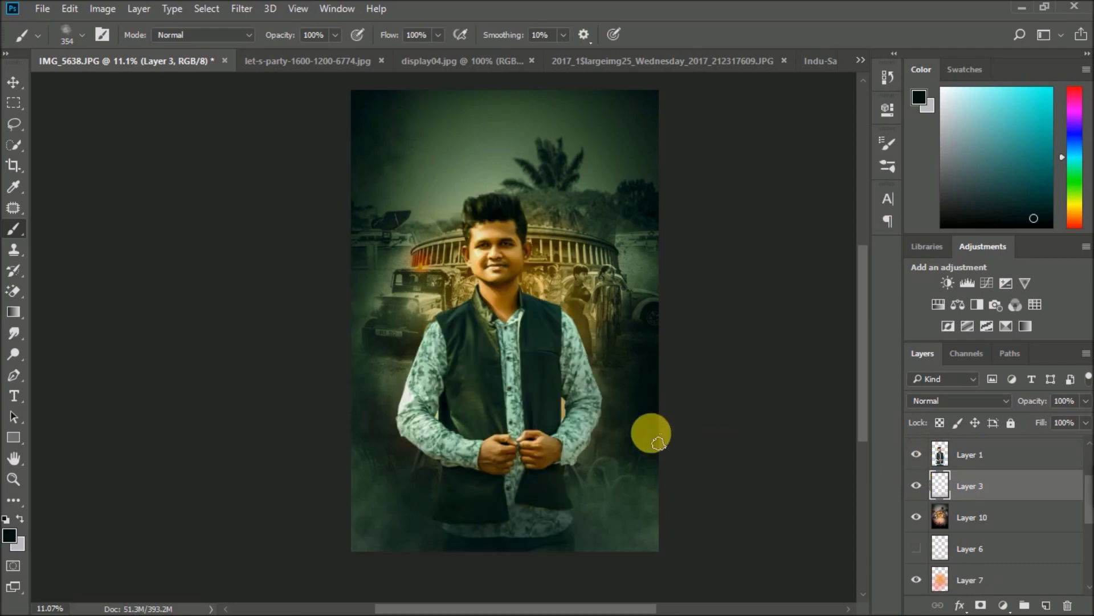
Select the man's Layer 1 and add empty Layer 11 directly above it
scroll(573, 319, up, 1)
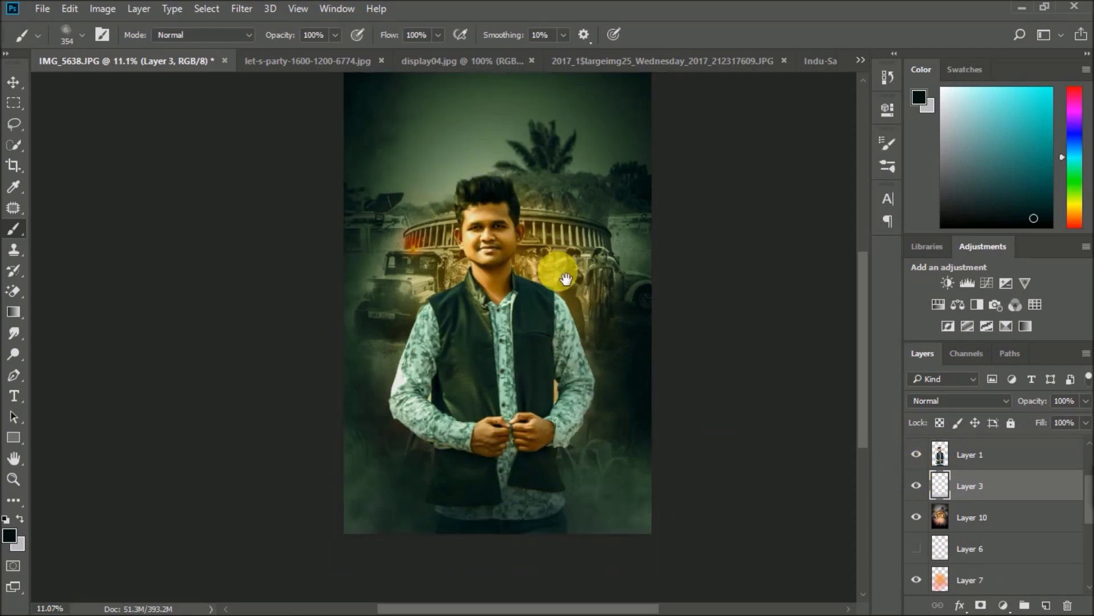
scroll(565, 296, down, 1)
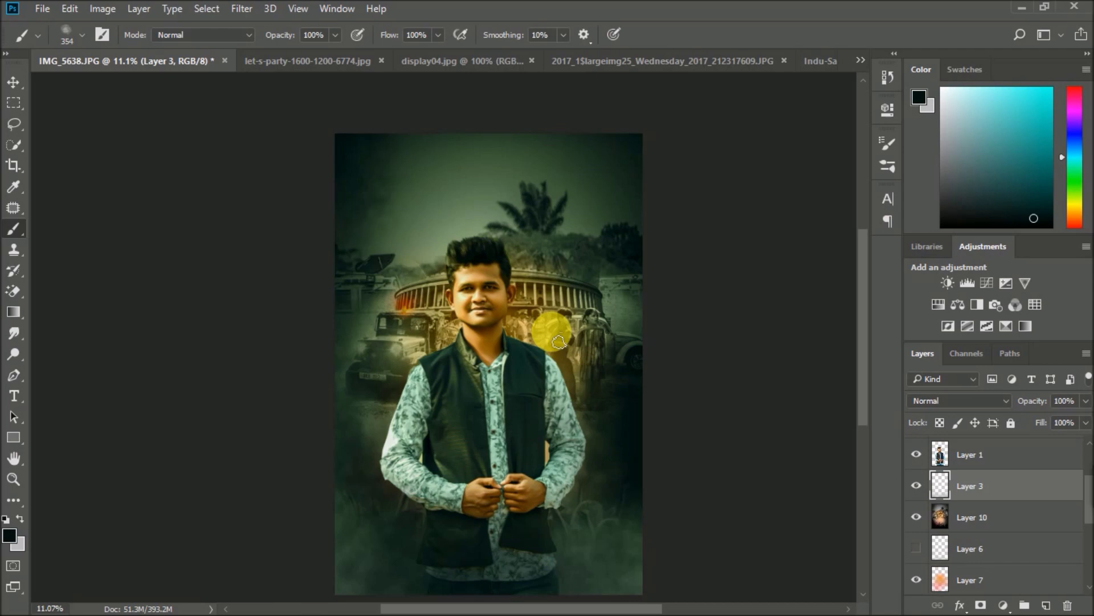
click(985, 458)
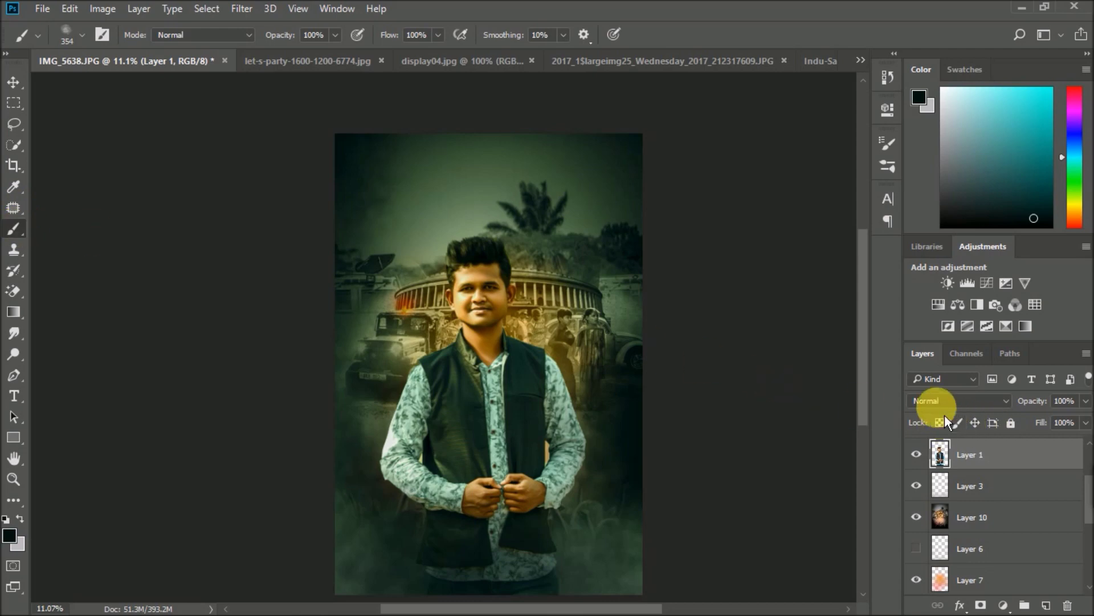
click(1046, 605)
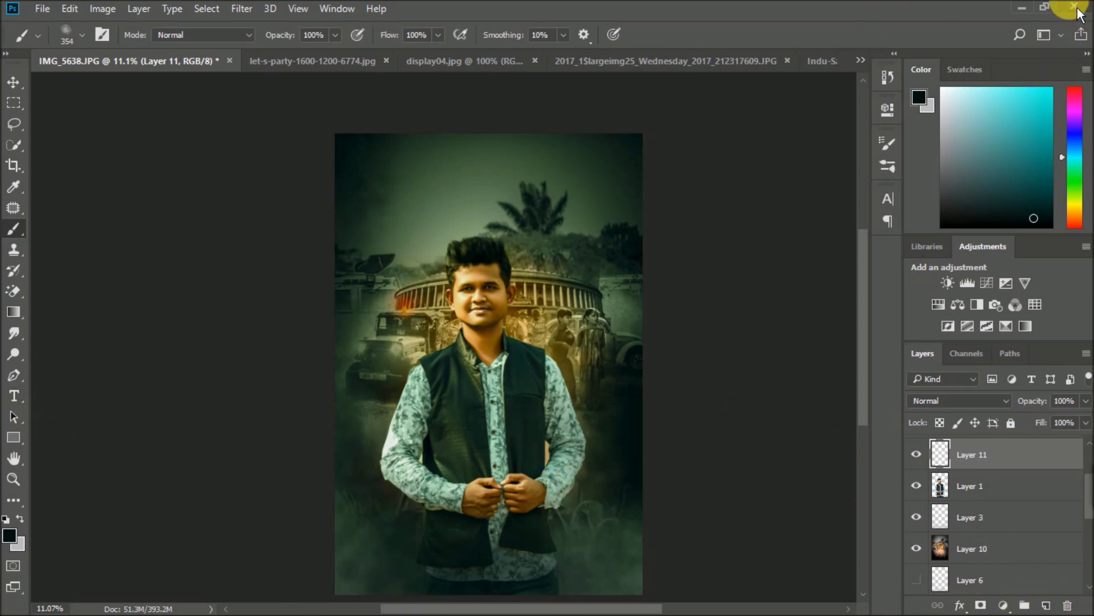
click(1045, 8)
mouse_move(310, 603)
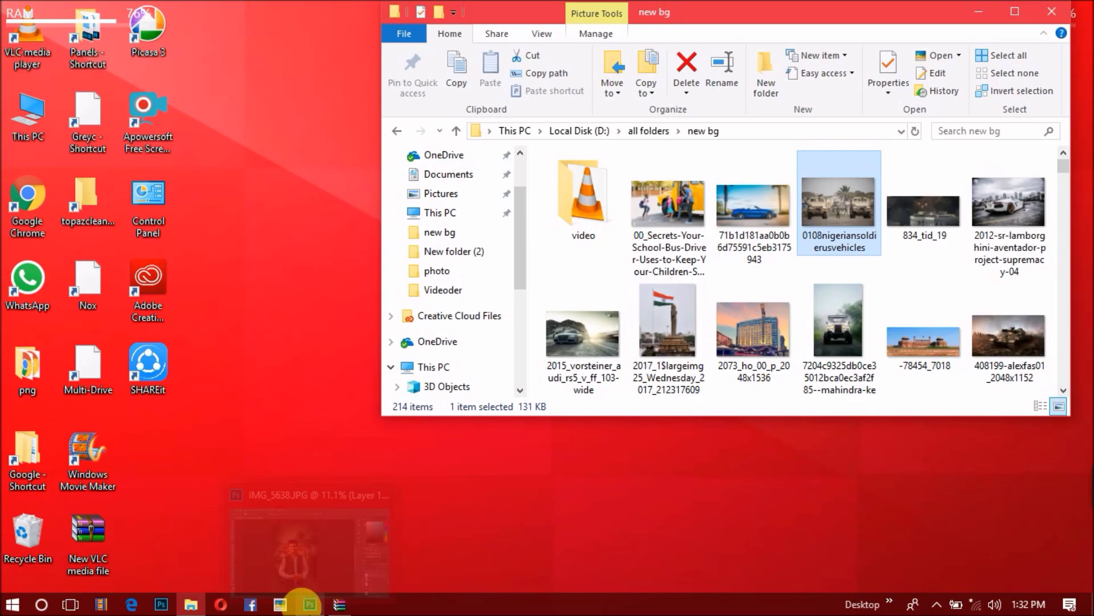
click(323, 586)
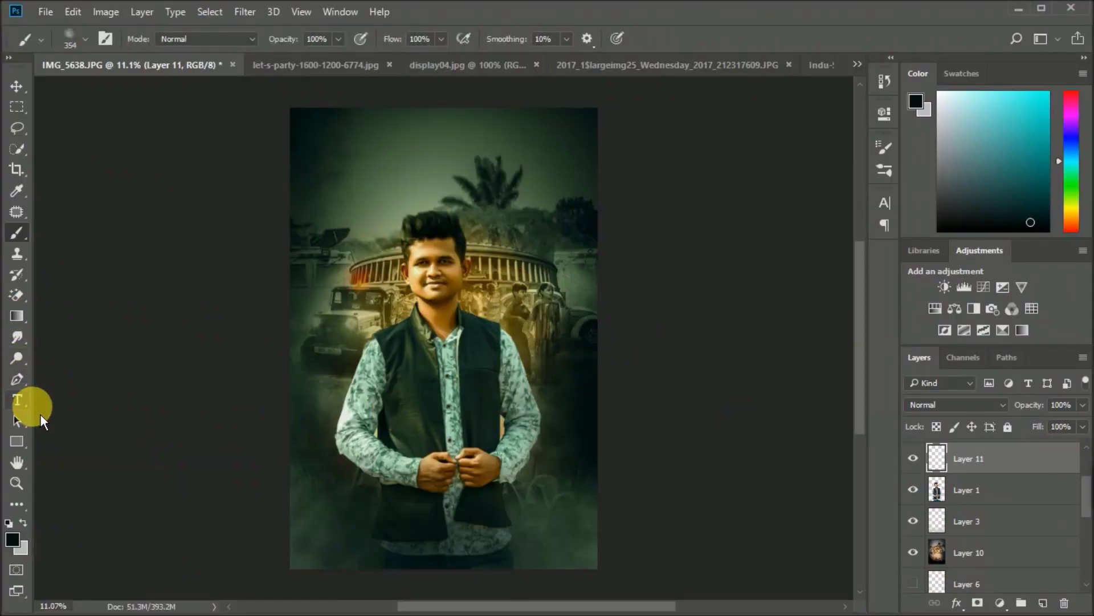
Type the white script title 'Amdar' across the poster's lower edge
click(17, 400)
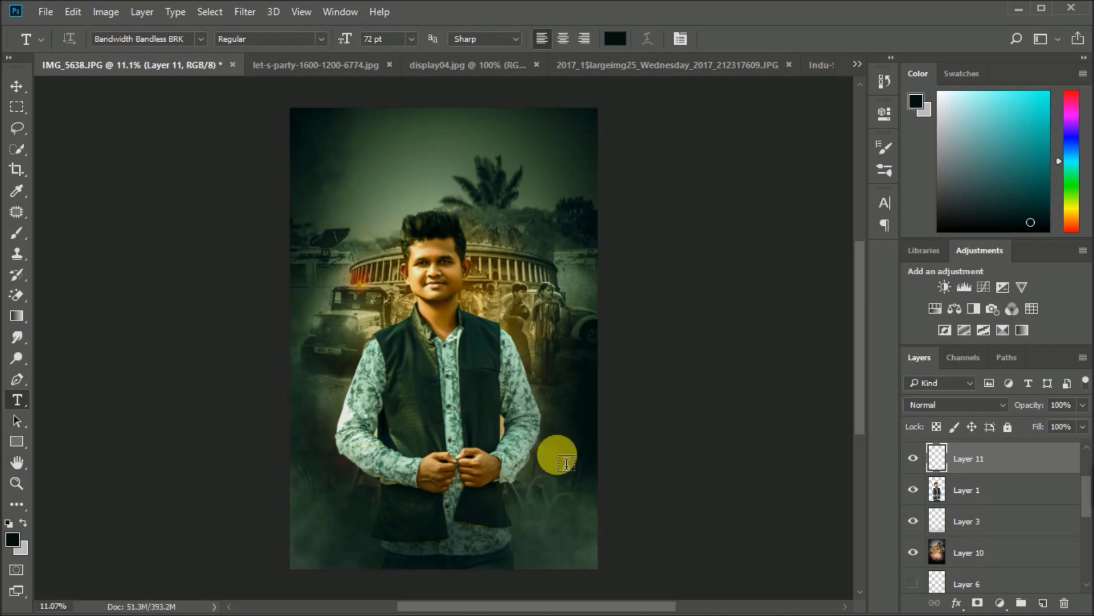
click(561, 460)
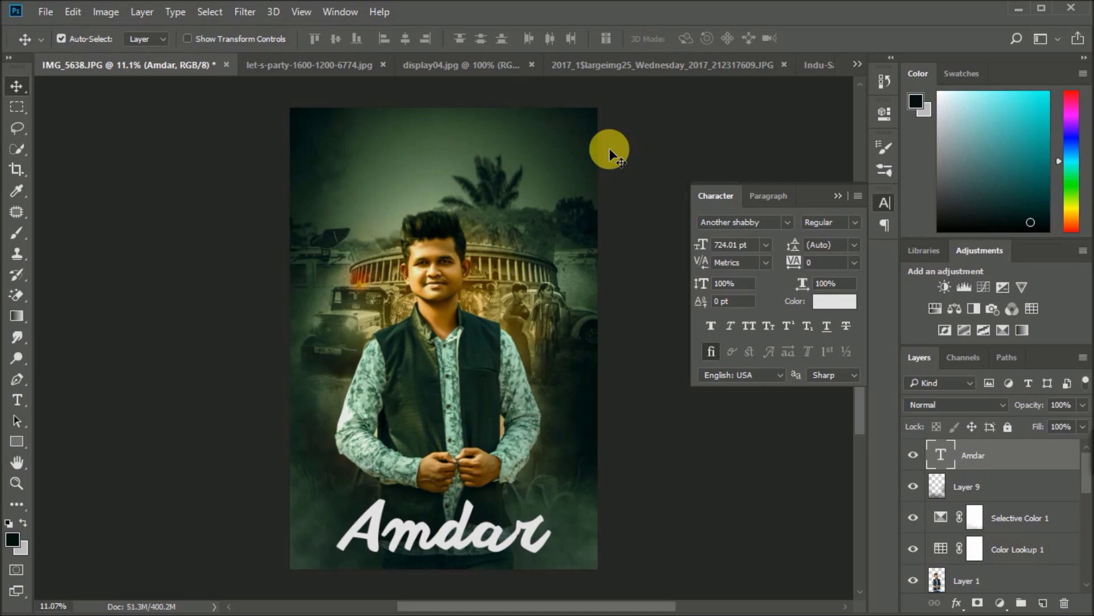
click(838, 196)
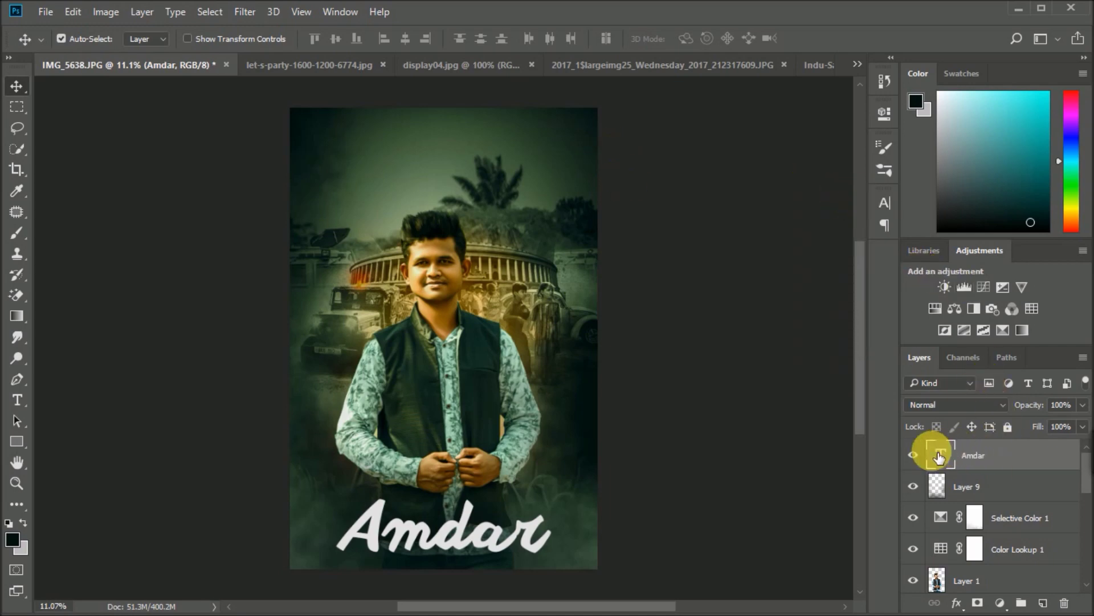
double_click(939, 456)
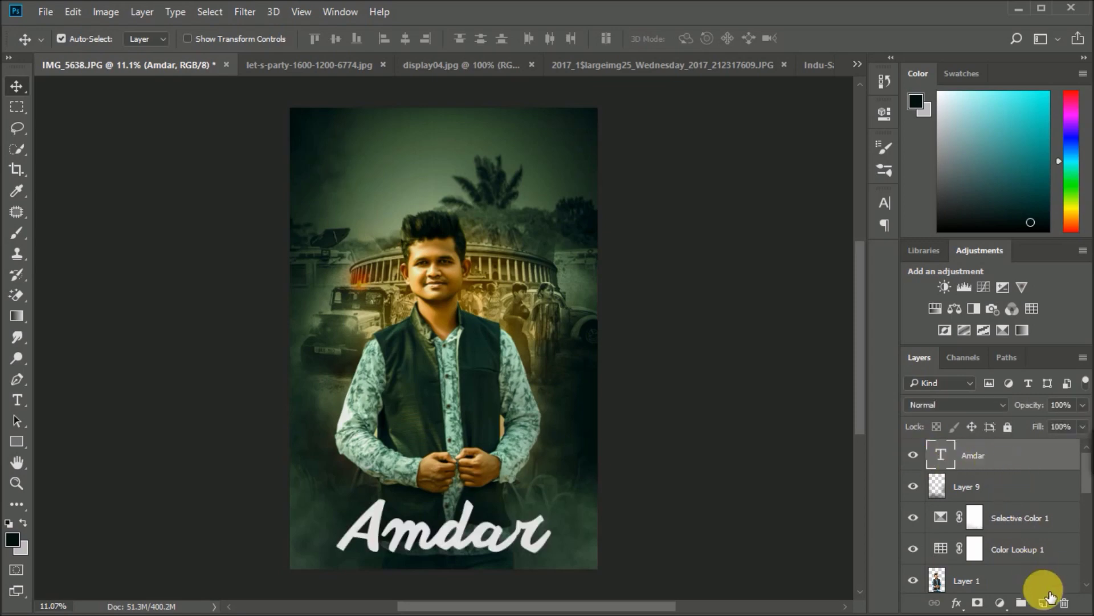
Add a new layer above Amdar, fill it with 50% Gray, and blend it in Linear Light
click(1048, 600)
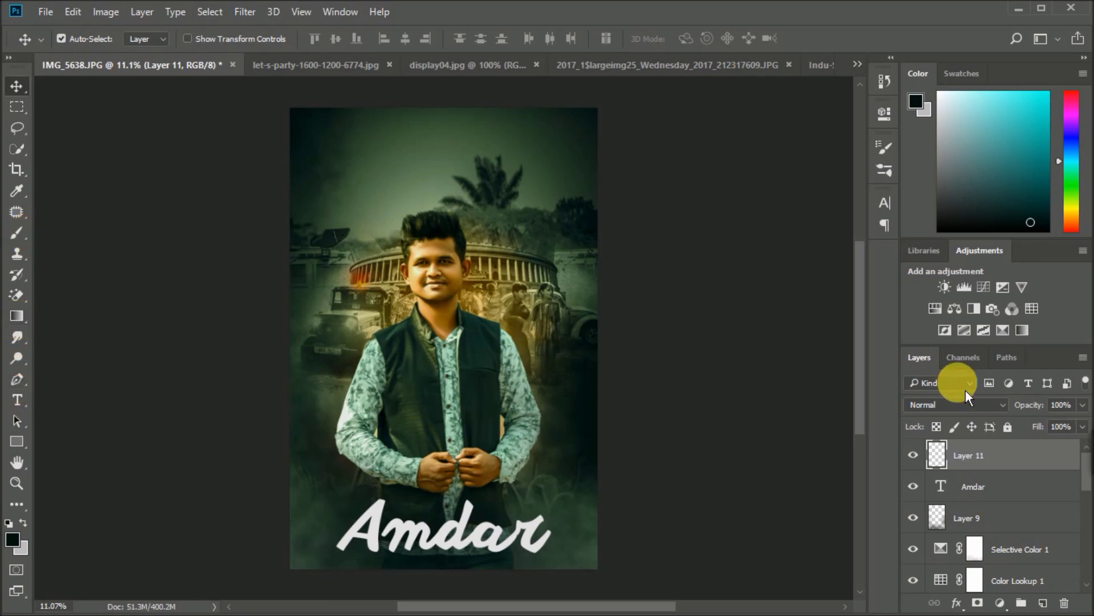
click(106, 12)
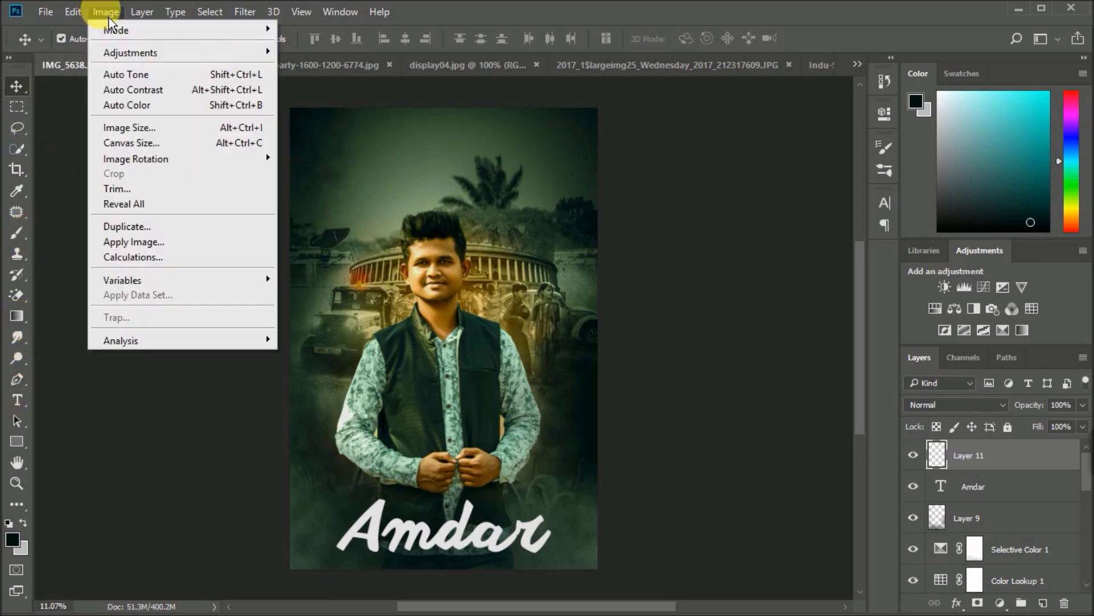
click(131, 254)
click(593, 161)
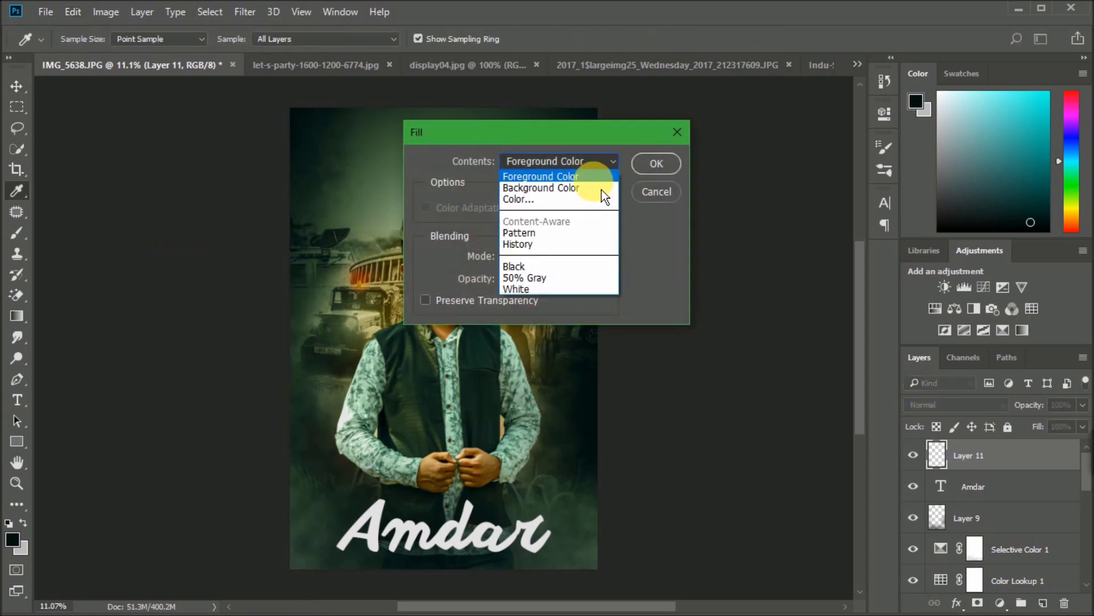
click(591, 276)
click(656, 163)
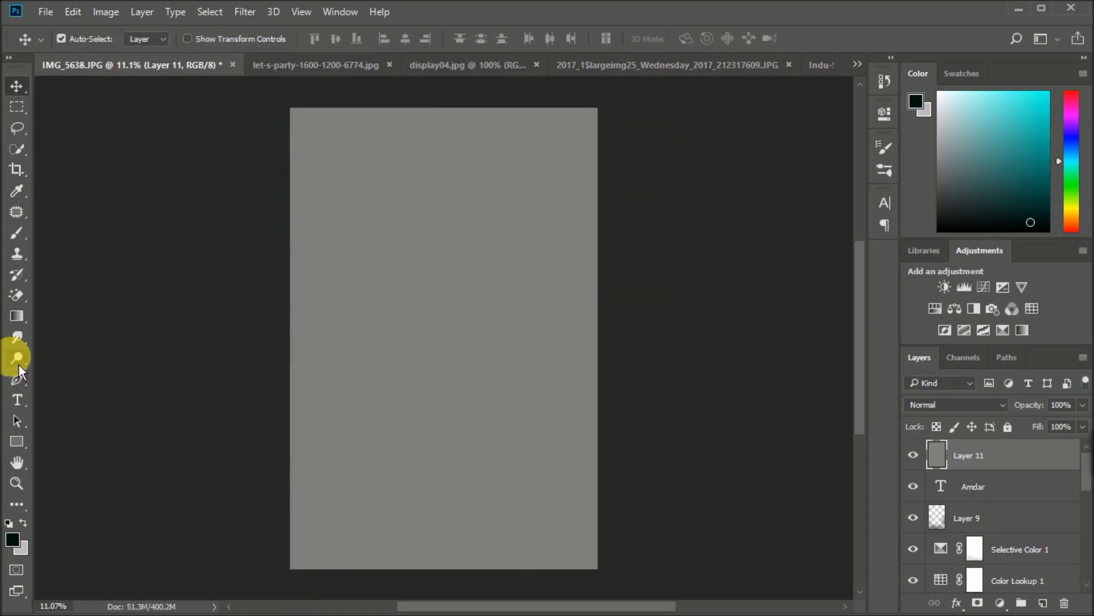
click(972, 406)
click(935, 279)
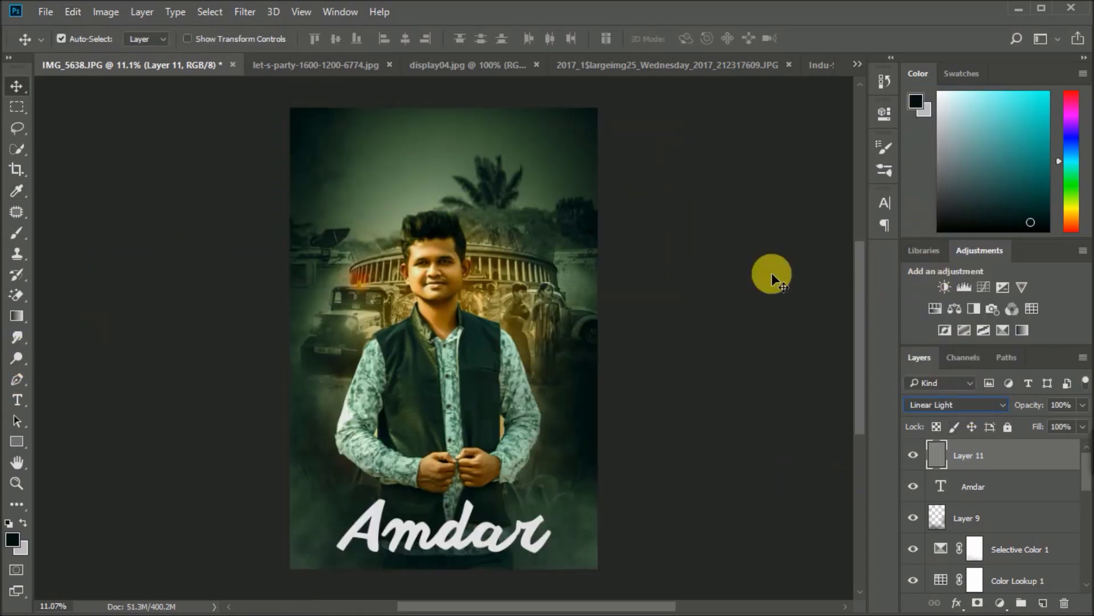
Dodge the vest's shoulder at 18% exposure and switch the gray layer to Soft Light
click(17, 358)
scroll(432, 383, up, 5)
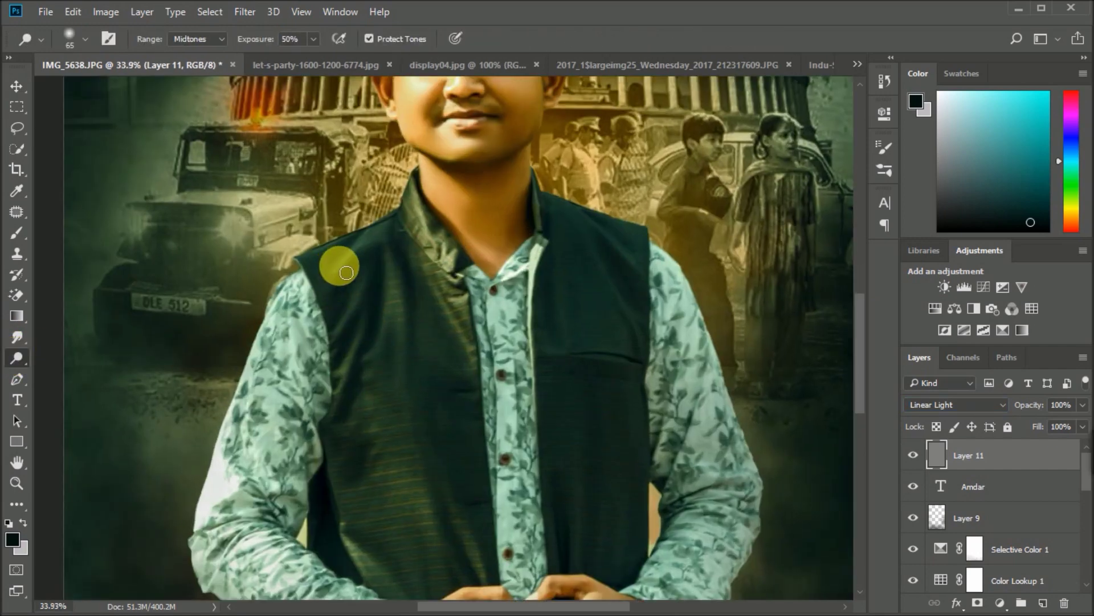
scroll(341, 272, up, 1)
click(313, 39)
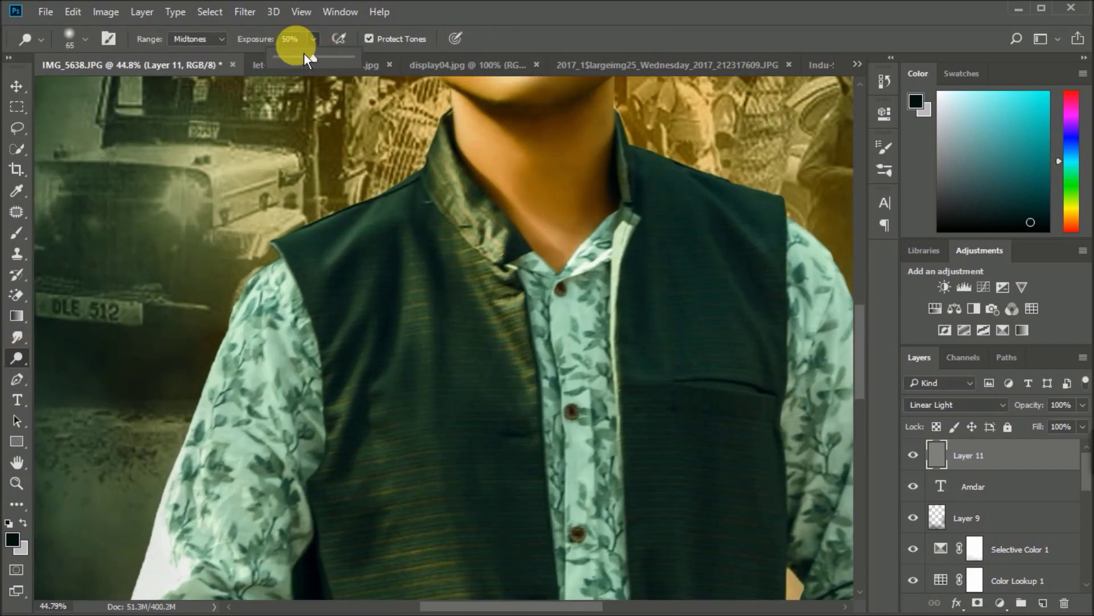
drag(389, 226, 346, 250)
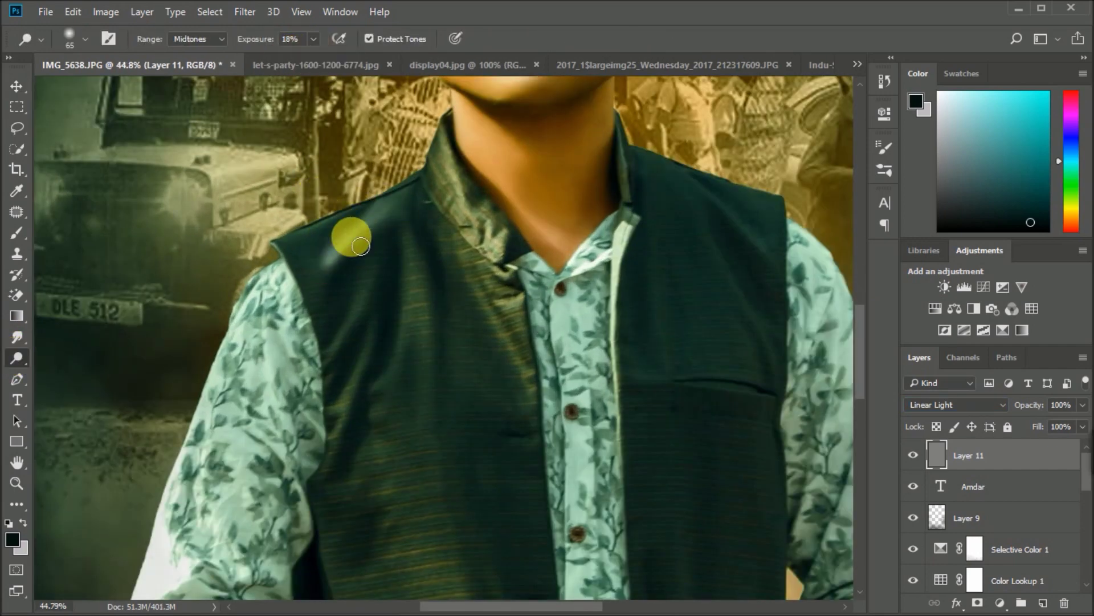
drag(334, 272, 327, 419)
click(969, 404)
click(940, 250)
Dodge the vest collar, then the shirt sleeve with a 146 px brush
mouse_move(383, 209)
mouse_down()
mouse_move(537, 232)
mouse_move(484, 142)
mouse_move(494, 284)
mouse_move(476, 215)
mouse_move(515, 342)
mouse_move(502, 294)
mouse_up()
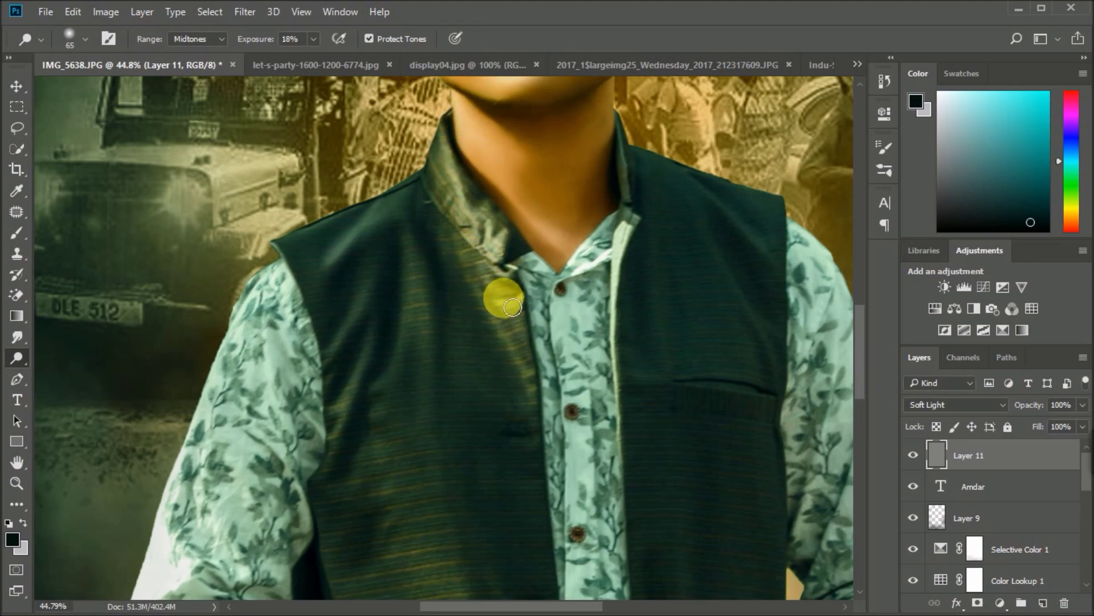
scroll(553, 303, down, 5)
scroll(237, 342, left, 2)
right_click(237, 342)
drag(376, 384, 391, 384)
key(Return)
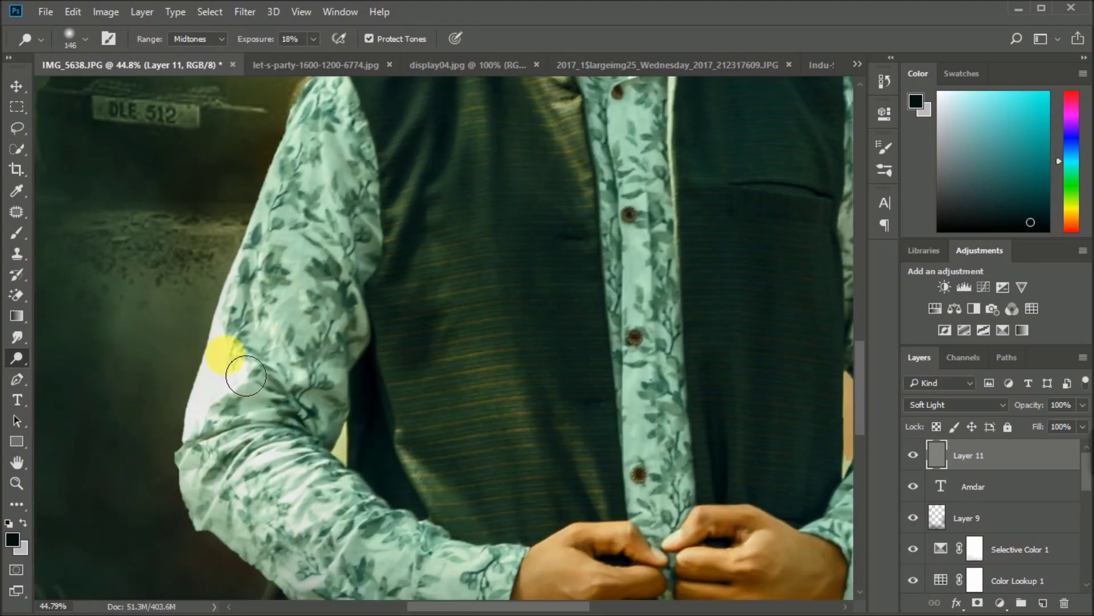
mouse_move(263, 388)
mouse_down()
mouse_move(208, 404)
mouse_move(323, 587)
mouse_move(289, 568)
mouse_move(240, 376)
mouse_move(118, 306)
mouse_move(161, 256)
mouse_move(171, 292)
mouse_move(240, 365)
mouse_move(547, 388)
mouse_move(485, 399)
mouse_move(449, 391)
mouse_move(477, 359)
mouse_up()
At 54% exposure, dodge the man's hands, neck, chin and face
drag(313, 39, 340, 60)
mouse_move(410, 335)
mouse_down()
mouse_move(464, 388)
mouse_move(481, 378)
mouse_move(521, 398)
mouse_move(690, 370)
mouse_move(604, 330)
mouse_move(638, 372)
mouse_move(679, 354)
mouse_move(632, 444)
mouse_move(663, 460)
mouse_move(712, 357)
mouse_move(685, 419)
mouse_move(703, 381)
mouse_up()
scroll(627, 342, down, 3)
scroll(513, 373, up, 3)
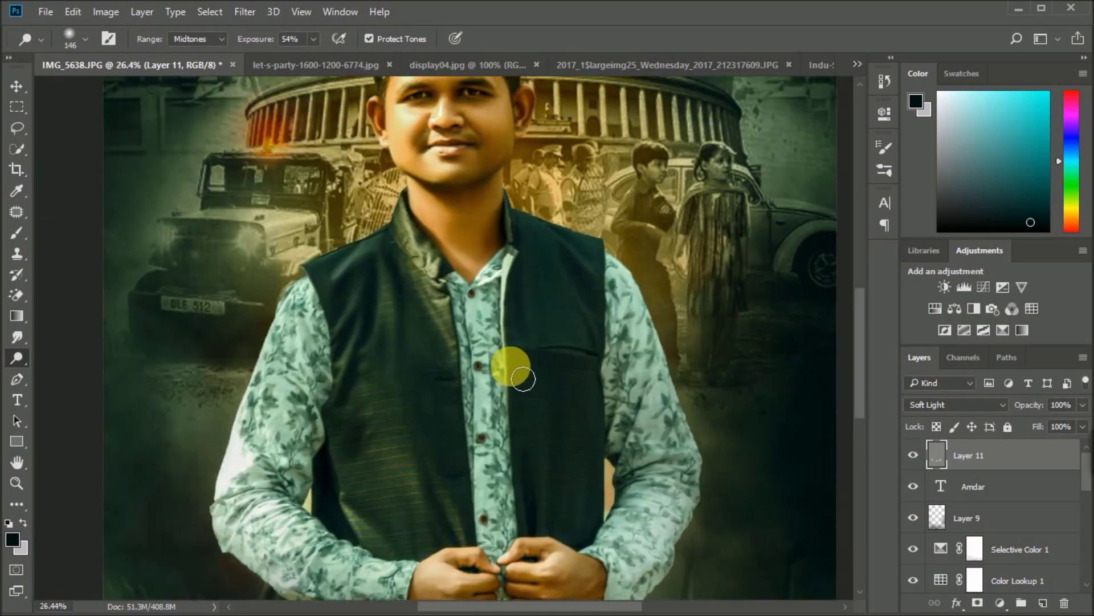
drag(429, 198, 464, 244)
scroll(461, 268, up, 2)
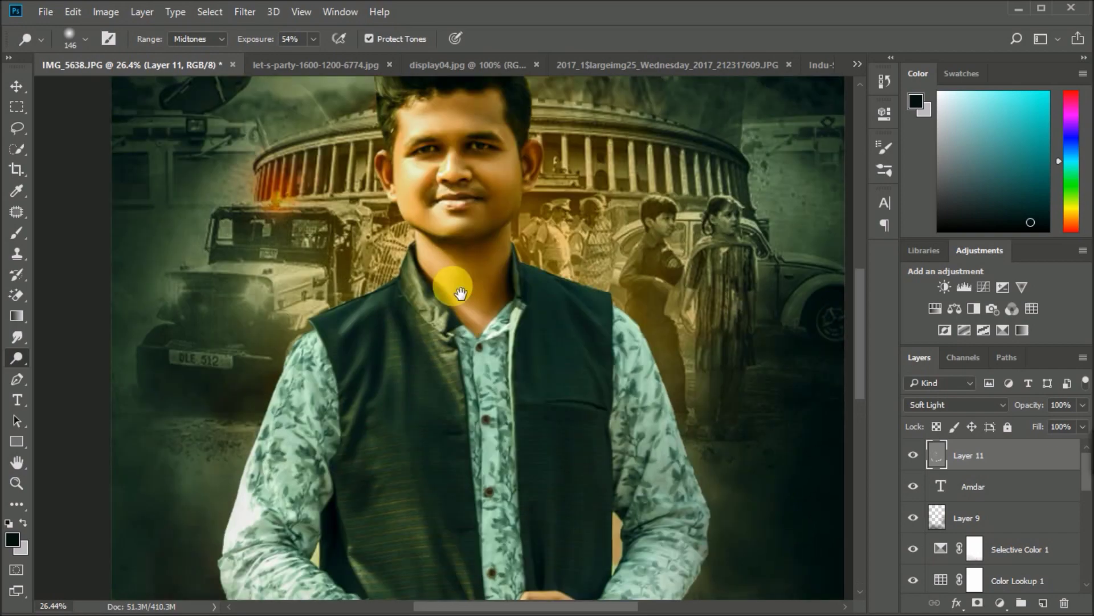
drag(459, 285, 456, 192)
mouse_move(482, 143)
mouse_down()
mouse_move(500, 190)
mouse_move(401, 213)
mouse_move(489, 263)
mouse_move(440, 293)
mouse_move(457, 293)
mouse_up()
Dodge the forehead, cheek, and neck down into the vest
scroll(502, 337, down, 3)
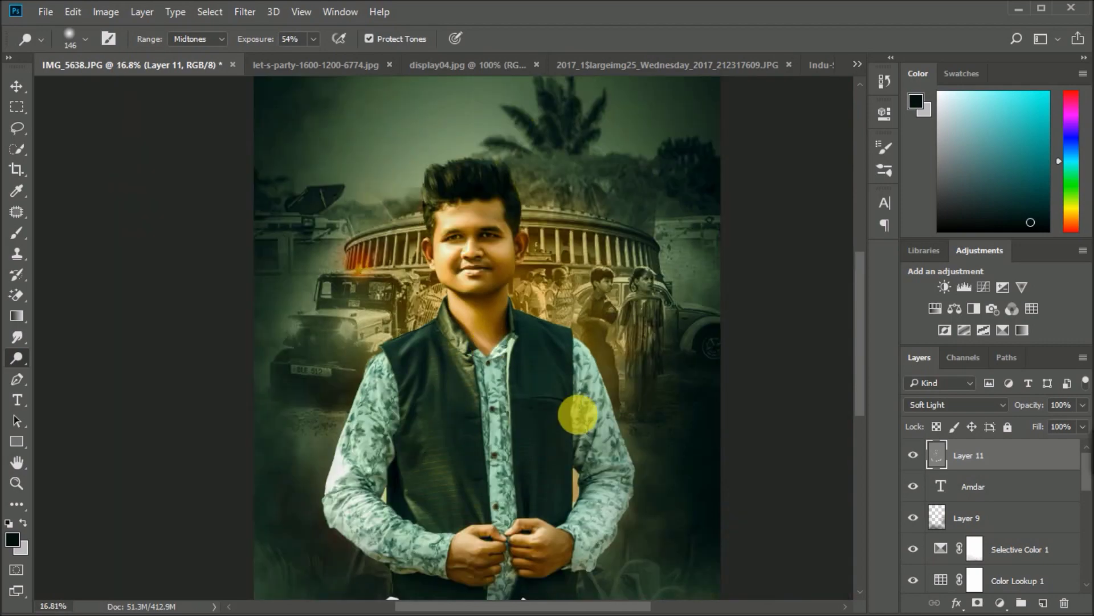
scroll(504, 319, up, 2)
mouse_move(472, 195)
mouse_down()
mouse_move(472, 152)
mouse_move(428, 174)
mouse_up()
drag(511, 241, 452, 263)
scroll(452, 264, down, 2)
scroll(480, 258, down, 3)
scroll(481, 257, up, 2)
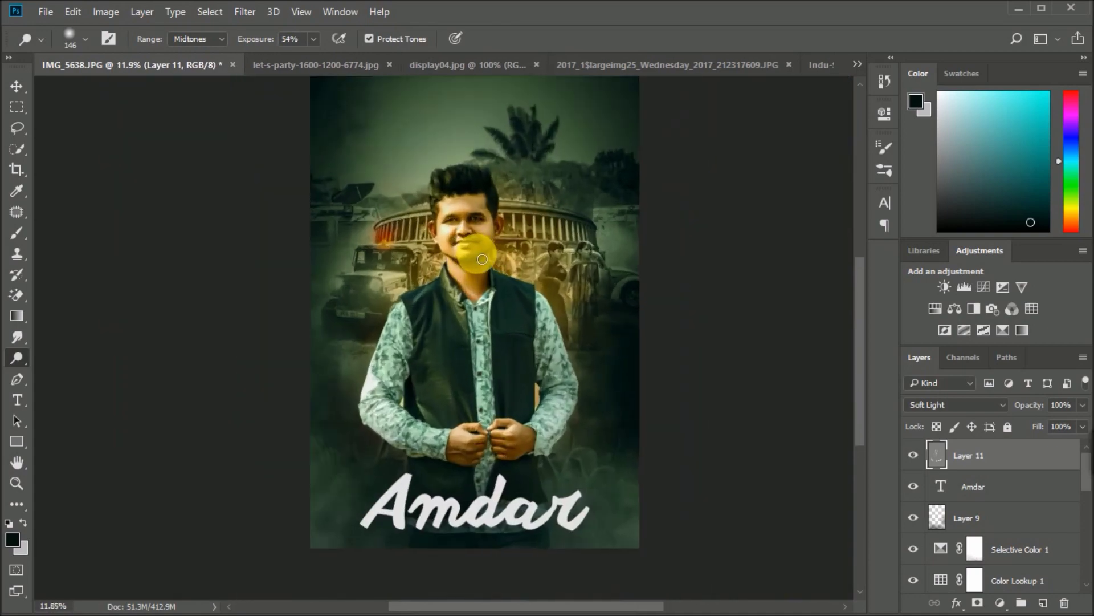
scroll(479, 251, up, 1)
mouse_move(537, 295)
mouse_down()
mouse_move(553, 397)
mouse_move(421, 334)
mouse_move(406, 474)
mouse_move(405, 420)
mouse_move(470, 391)
mouse_up()
Toggle the dodge layer to compare the result and select the Burn tool
scroll(469, 391, down, 1)
scroll(428, 371, down, 1)
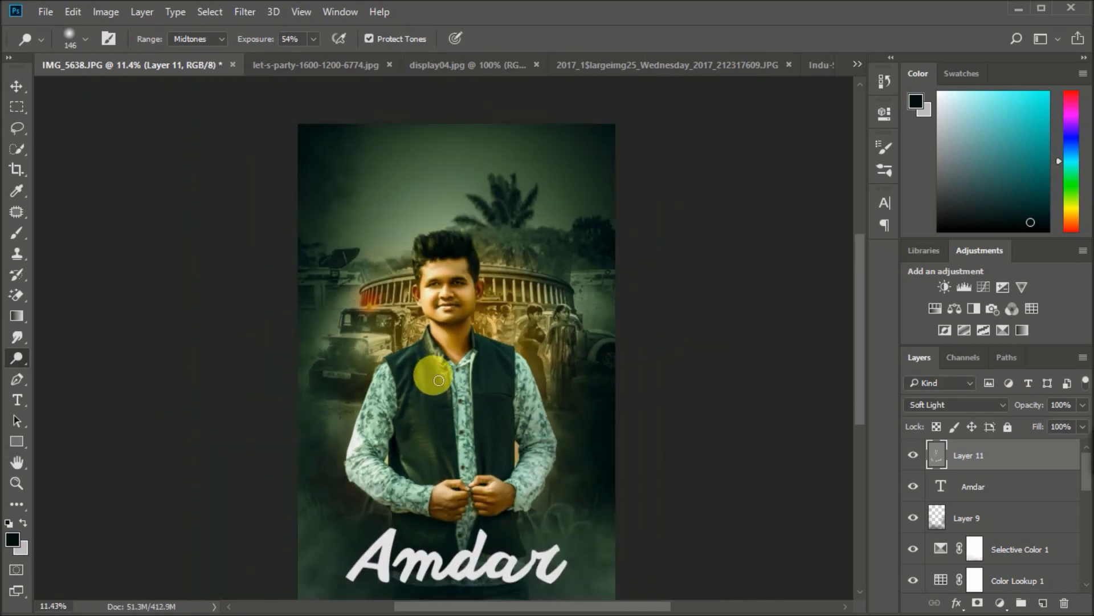
click(914, 455)
click(927, 466)
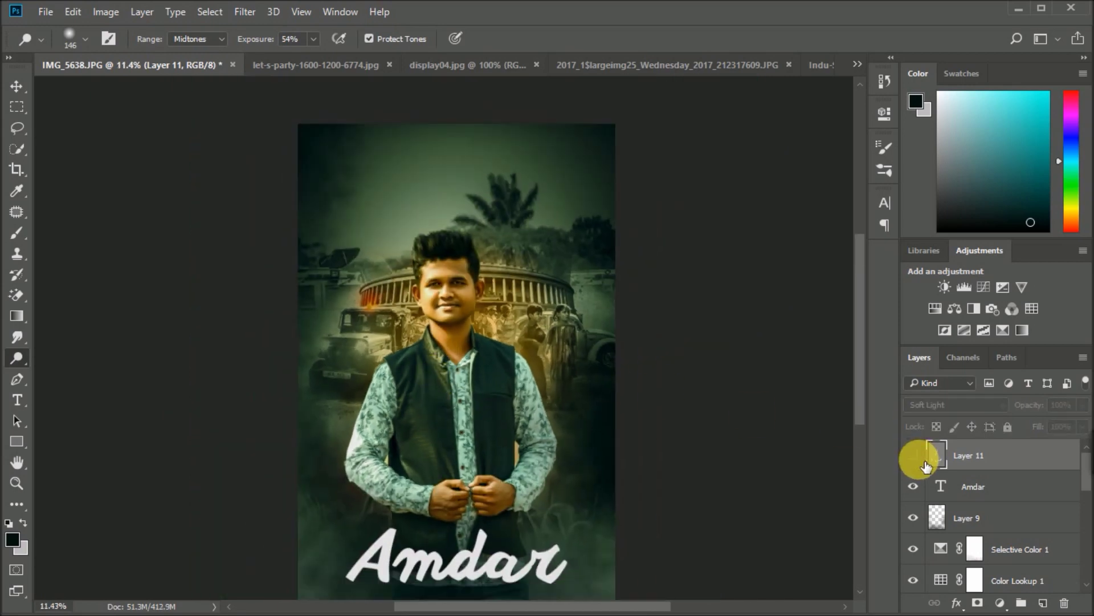
click(16, 358)
click(91, 374)
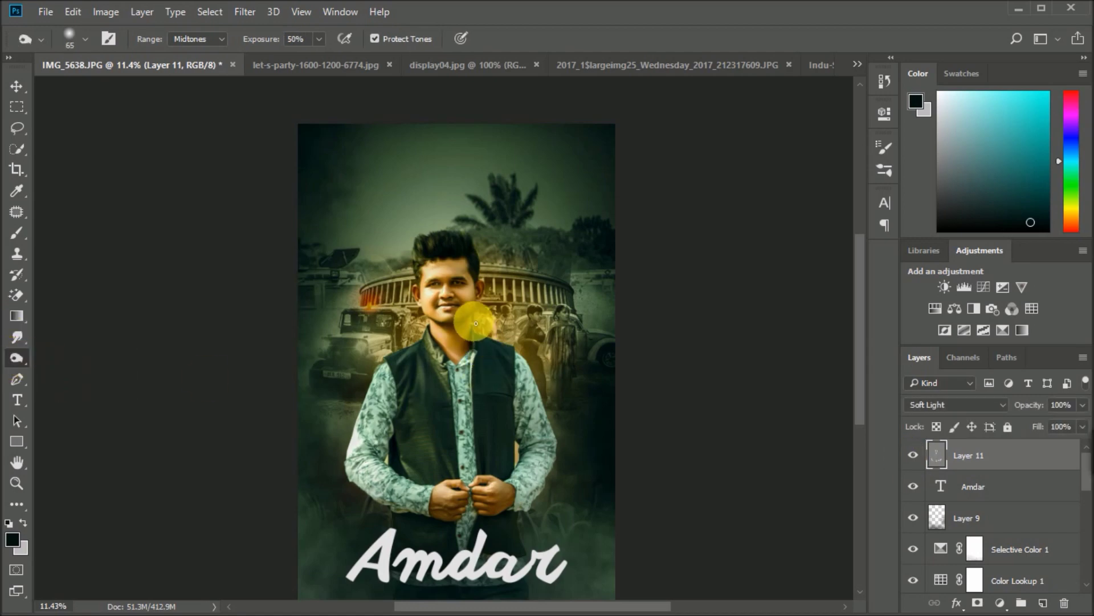
With a 117 px burn brush, darken the neck, collar, vest and shoulder
scroll(479, 285, up, 3)
right_click(477, 370)
drag(593, 399, 627, 398)
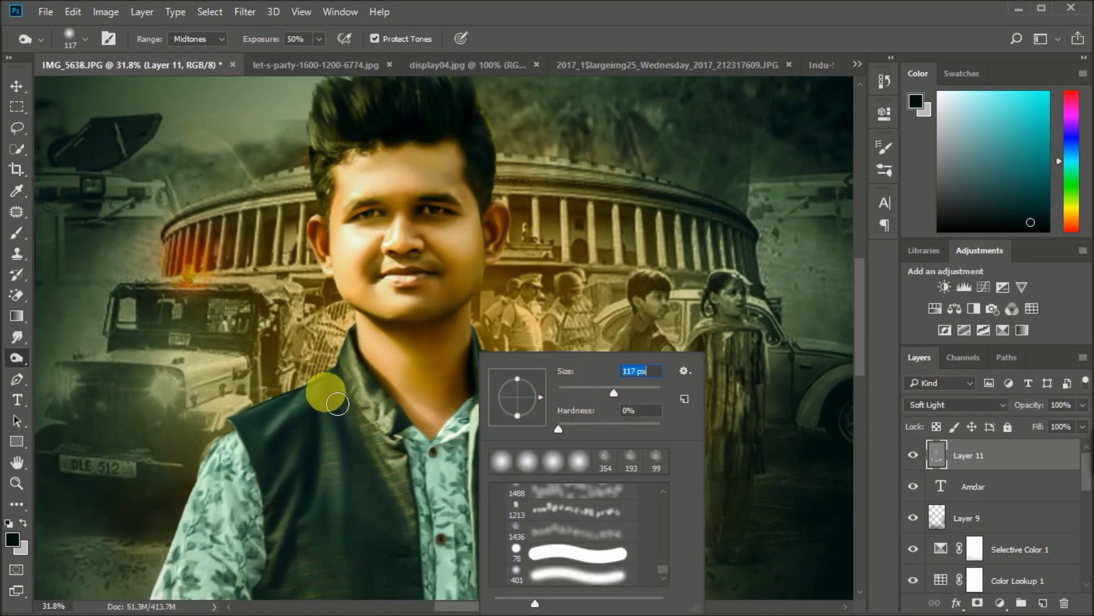
click(325, 383)
mouse_move(387, 372)
mouse_down()
mouse_move(405, 493)
mouse_move(282, 408)
mouse_up()
mouse_move(279, 457)
mouse_down()
mouse_move(314, 530)
mouse_move(241, 440)
mouse_up()
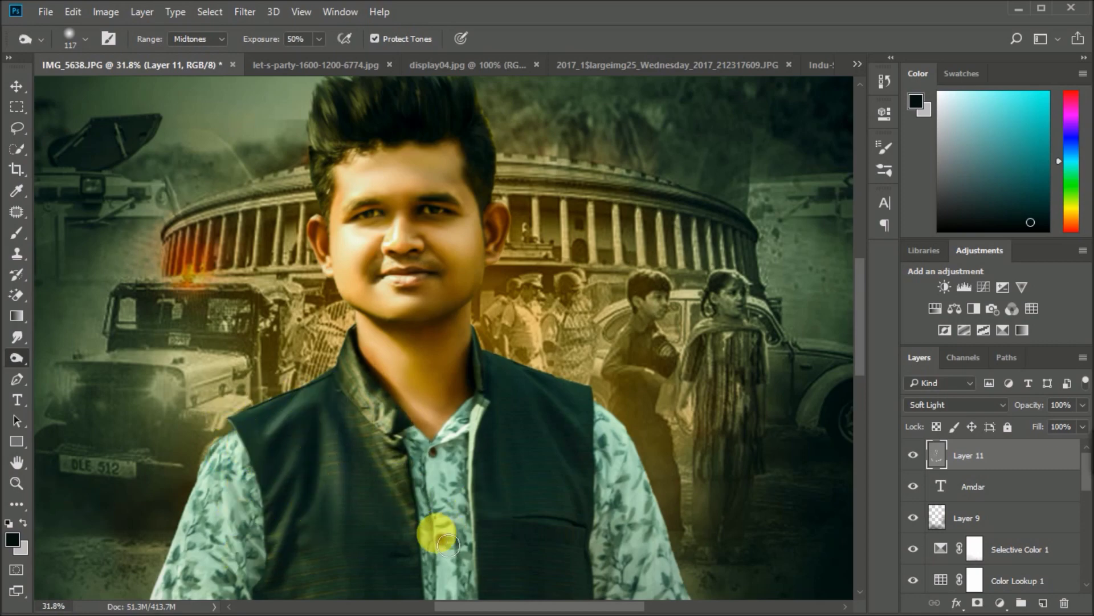
Dodge the shirt front, then the vest with a 183 px brush
drag(439, 523, 311, 231)
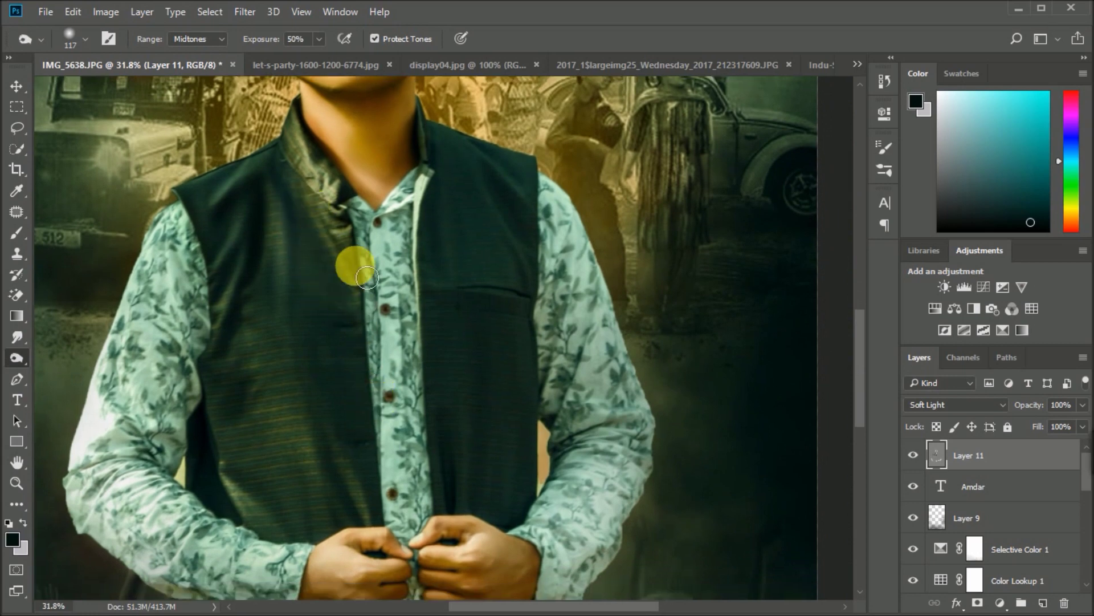
drag(350, 232, 373, 415)
right_click(380, 356)
mouse_move(478, 381)
mouse_down()
mouse_move(505, 166)
mouse_move(484, 181)
mouse_move(503, 470)
mouse_move(508, 362)
mouse_move(478, 233)
mouse_move(252, 481)
mouse_move(249, 451)
mouse_move(306, 481)
mouse_move(264, 234)
mouse_move(349, 411)
mouse_move(306, 521)
mouse_move(252, 469)
mouse_move(330, 383)
mouse_up()
click(464, 317)
Fit the poster on screen and paint light grey across the face and forehead
key(ctrl+0)
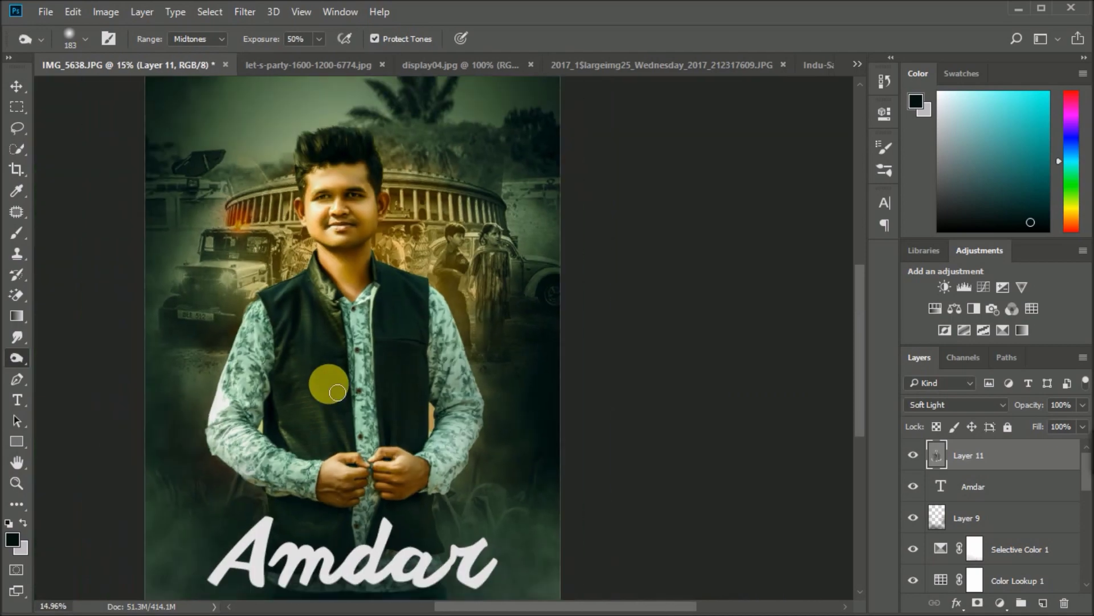
scroll(296, 208, up, 5)
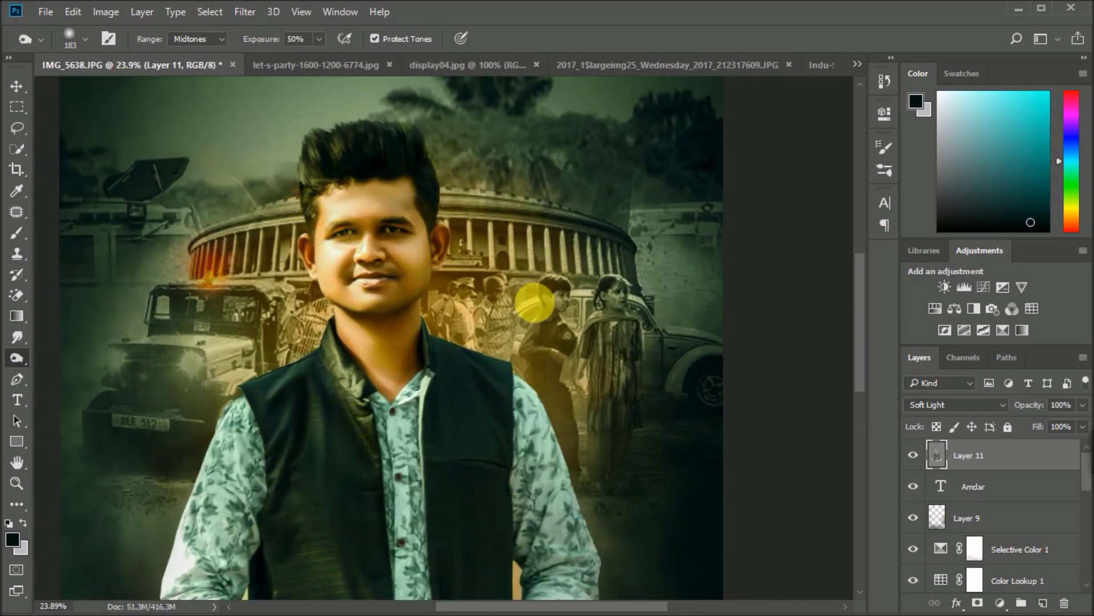
click(24, 523)
click(358, 243)
click(18, 234)
mouse_move(325, 188)
mouse_down()
mouse_move(389, 221)
mouse_move(391, 349)
mouse_move(377, 177)
mouse_up()
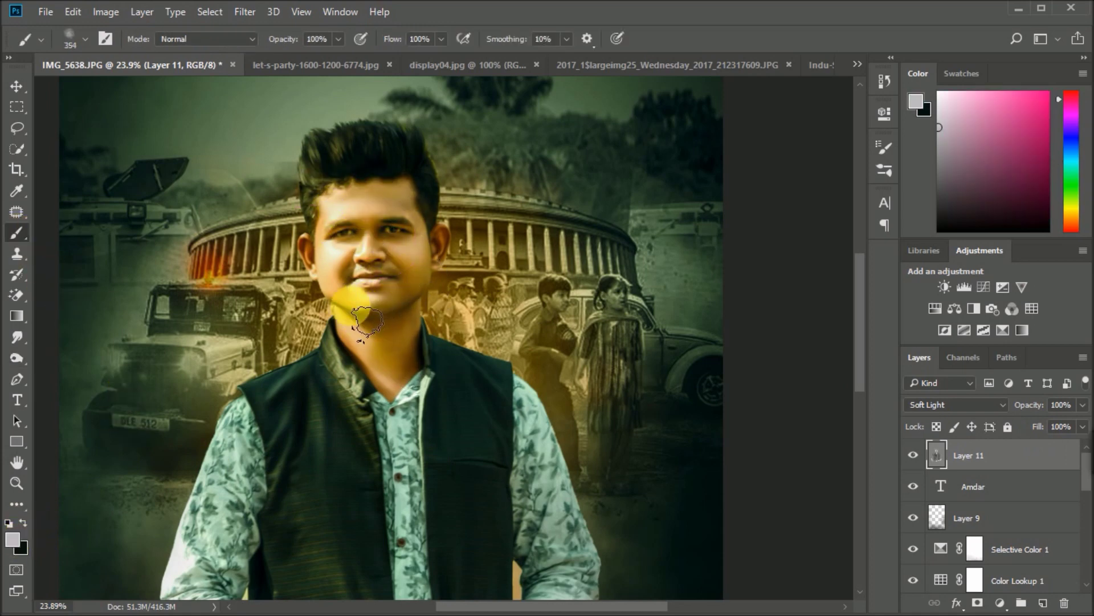
Compare Layer 11 hidden and shown, set it to Normal, and sample mid-grey
scroll(366, 322, down, 1)
scroll(452, 383, down, 5)
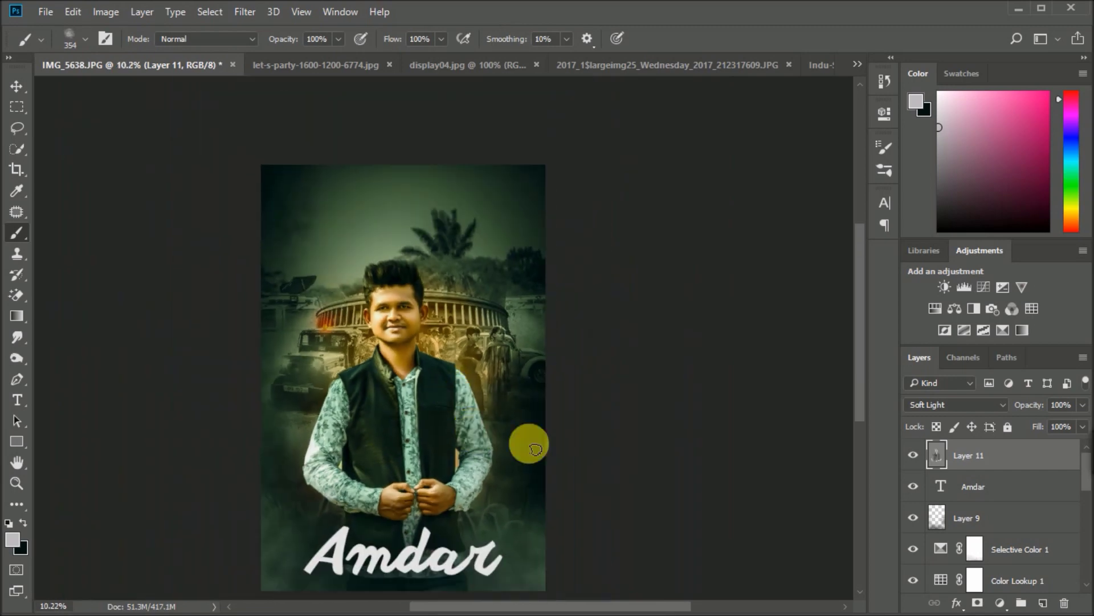
click(915, 454)
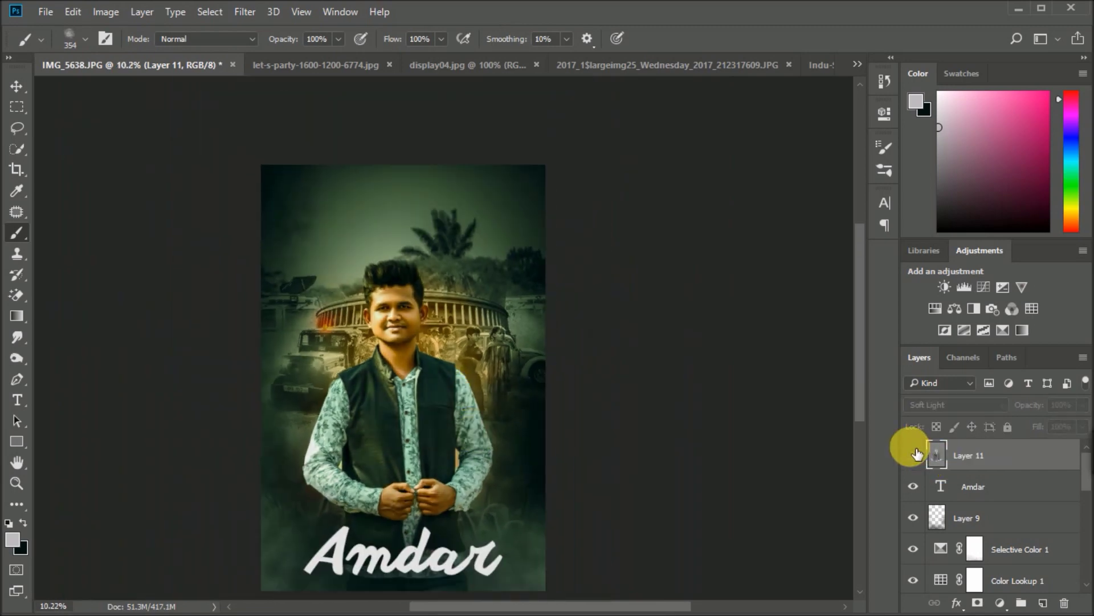
click(915, 454)
click(958, 404)
click(929, 97)
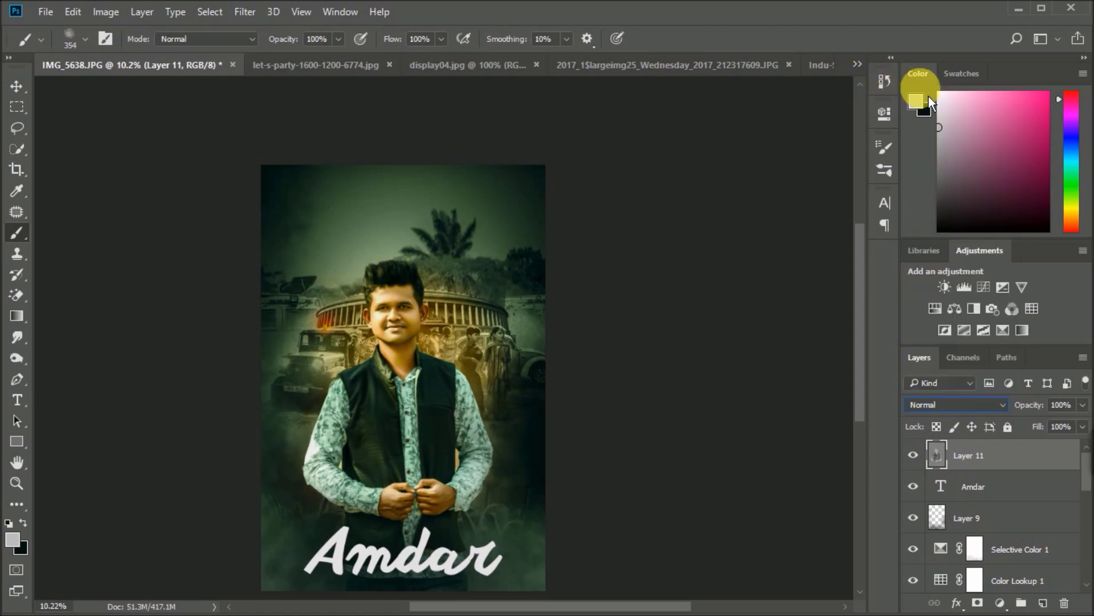
alt+click(322, 212)
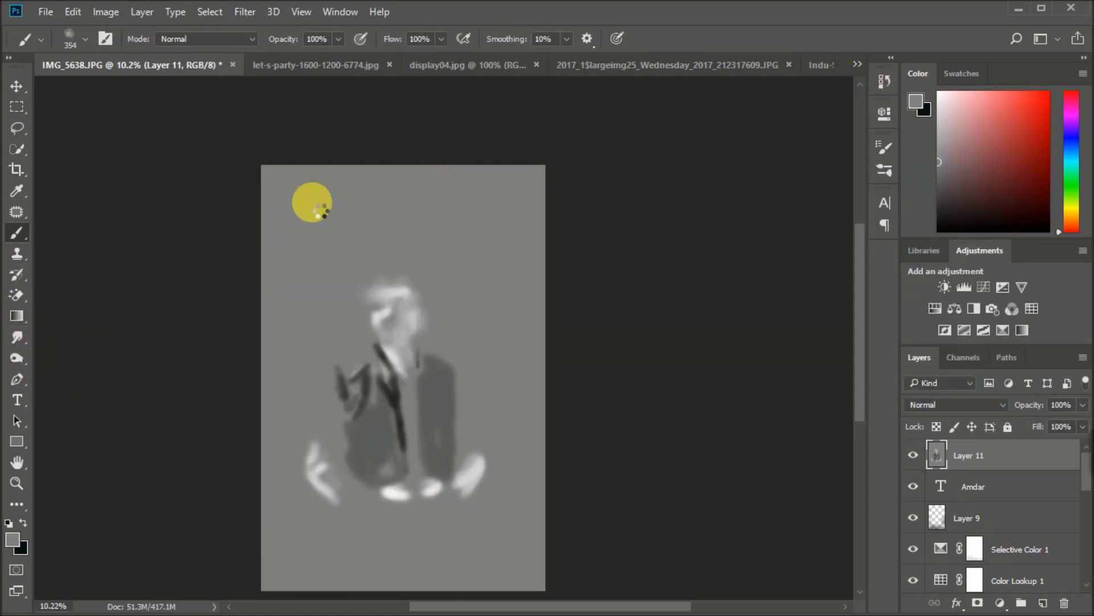
Try Darken, Color Dodge and other blend modes on Layer 11, returning to Soft Light
click(958, 405)
click(923, 119)
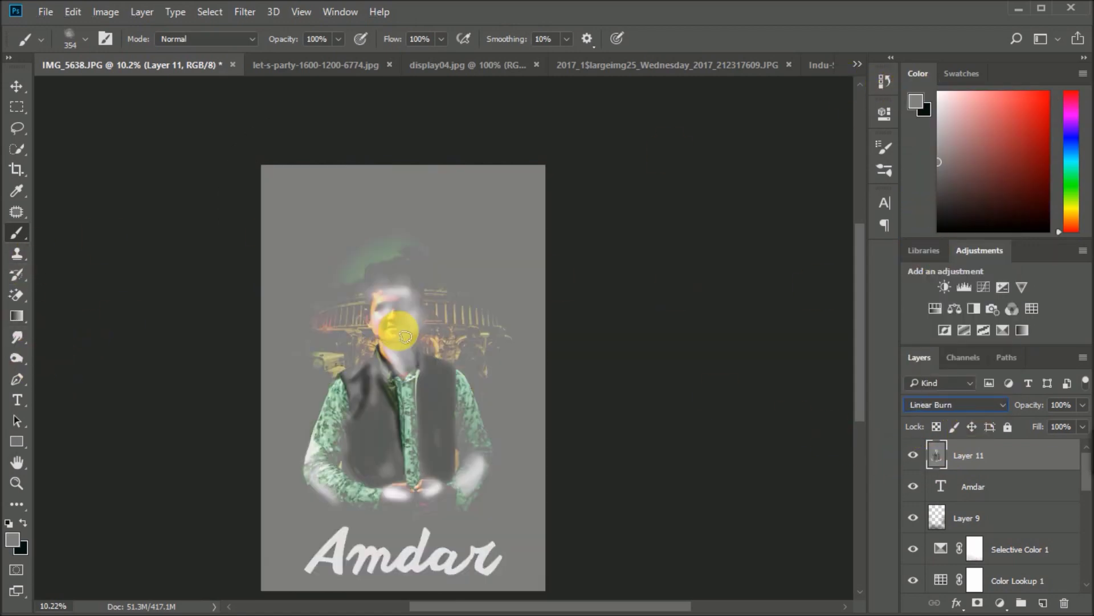
key(Down)
key(Down)
key(Up)
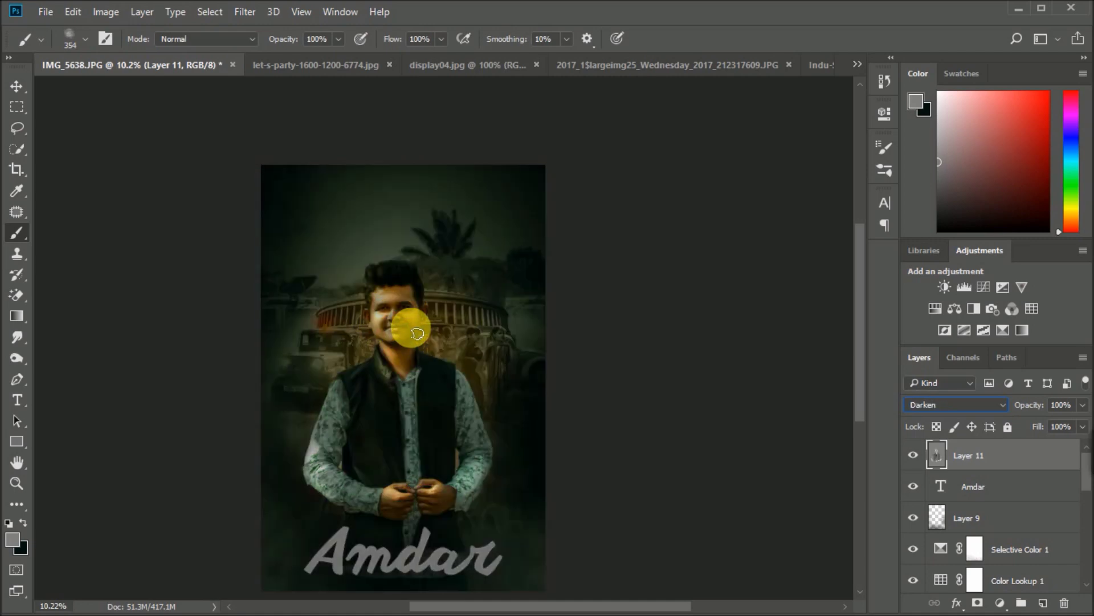
key(Up)
click(965, 409)
click(935, 198)
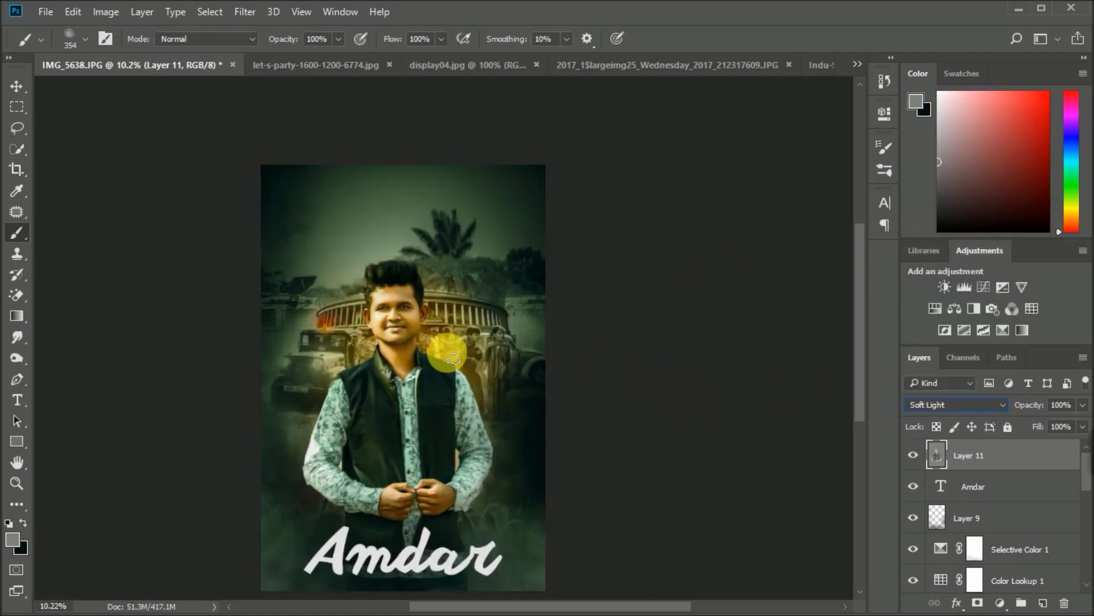
key(Down)
key(Up)
key(Down)
key(Down)
click(958, 404)
click(922, 247)
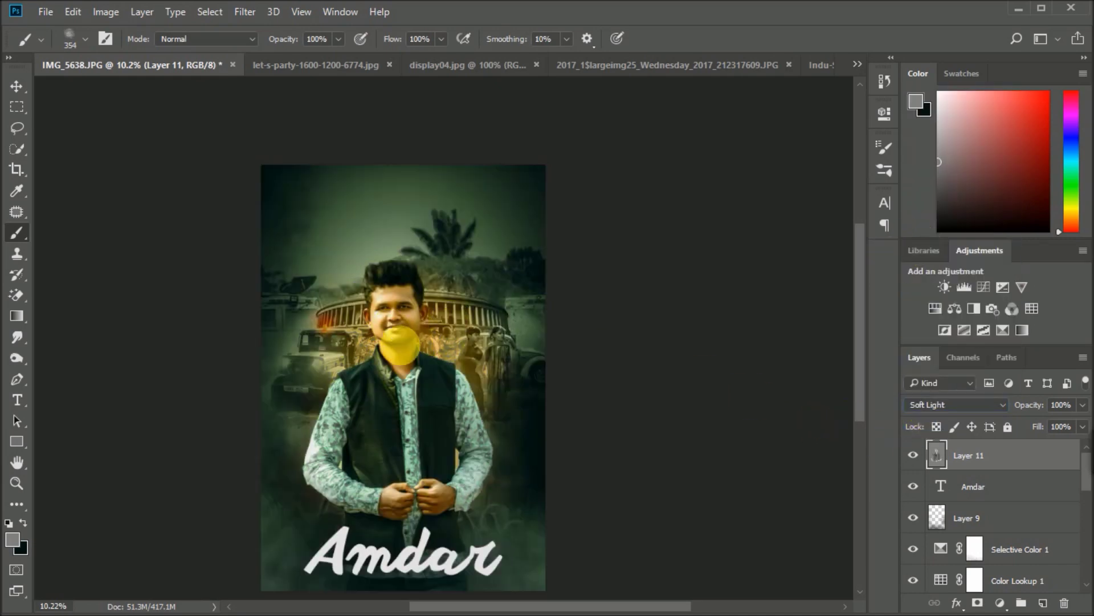
Switch to burning midtones and pick the 401 brush preset
scroll(393, 245, up, 2)
scroll(385, 311, up, 3)
scroll(439, 376, up, 2)
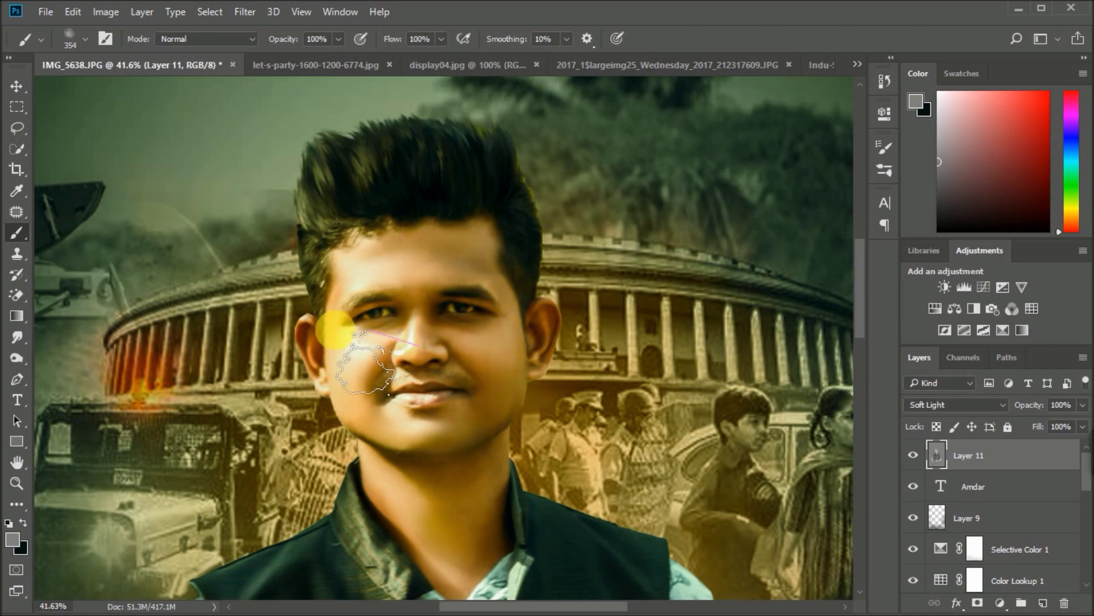
right_click(390, 350)
key(o)
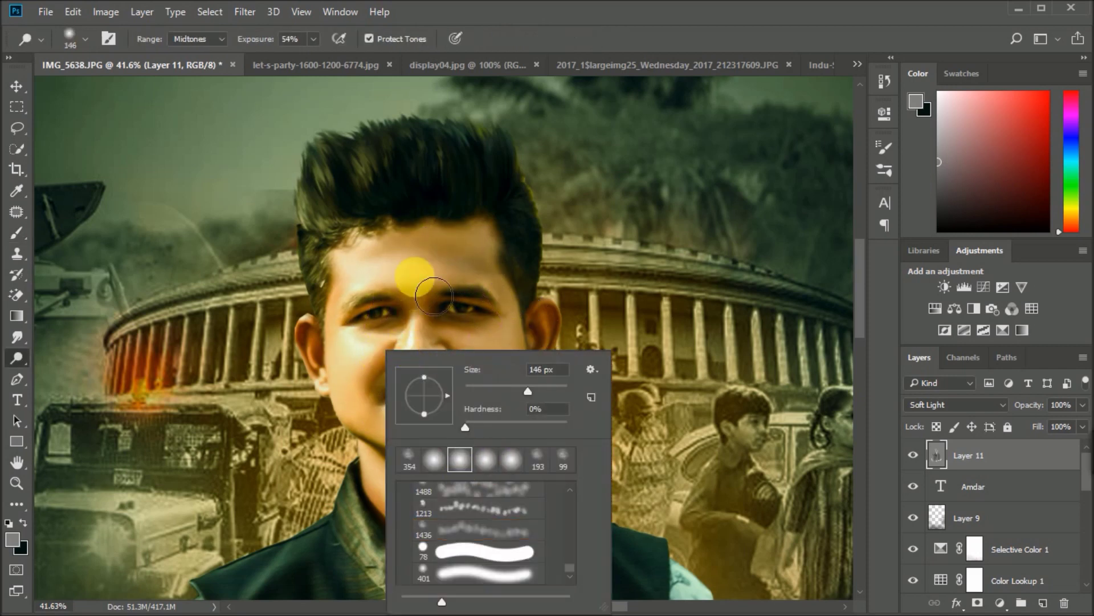
key(Escape)
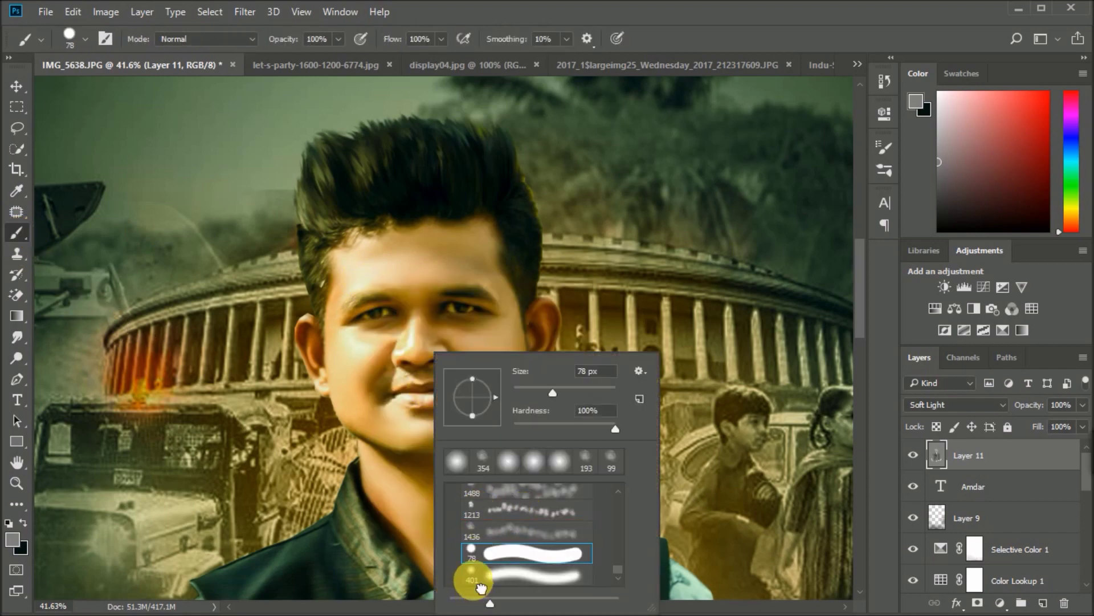
double_click(480, 587)
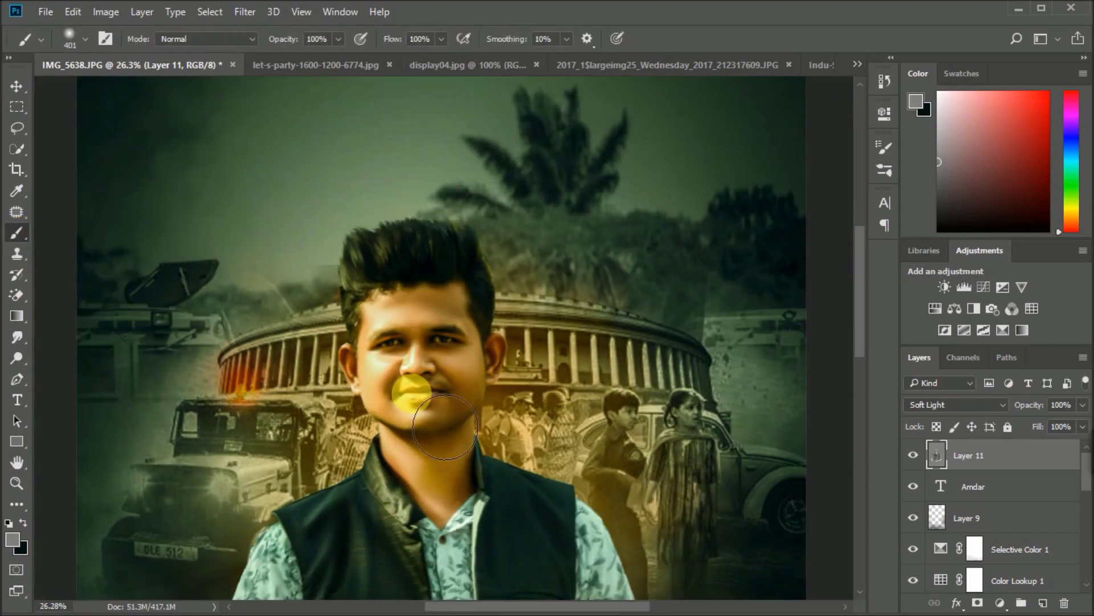
Shift Layer 11 and the Amdar title slightly into position with the Move tool
mouse_move(445, 427)
mouse_down()
mouse_move(456, 433)
mouse_move(431, 523)
mouse_move(525, 591)
mouse_up()
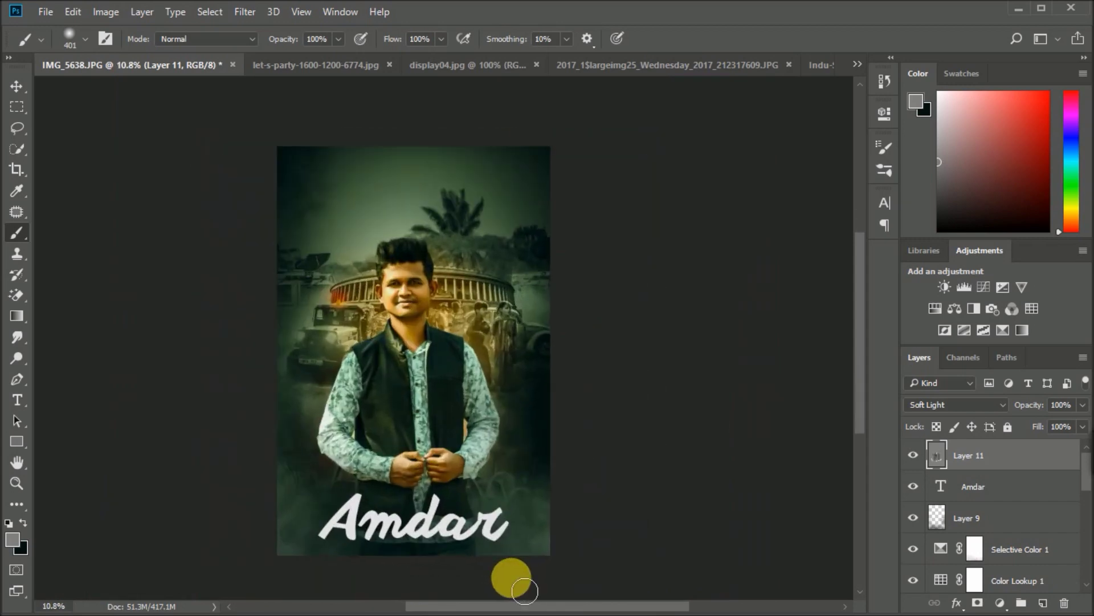
click(17, 86)
drag(433, 525, 447, 530)
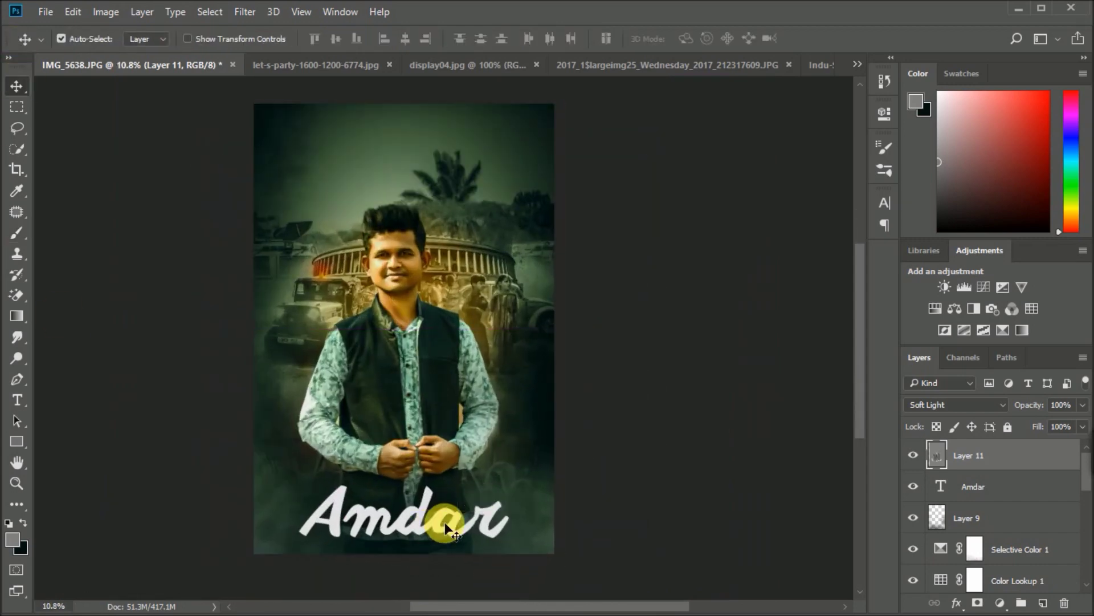
click(941, 488)
drag(448, 531, 492, 525)
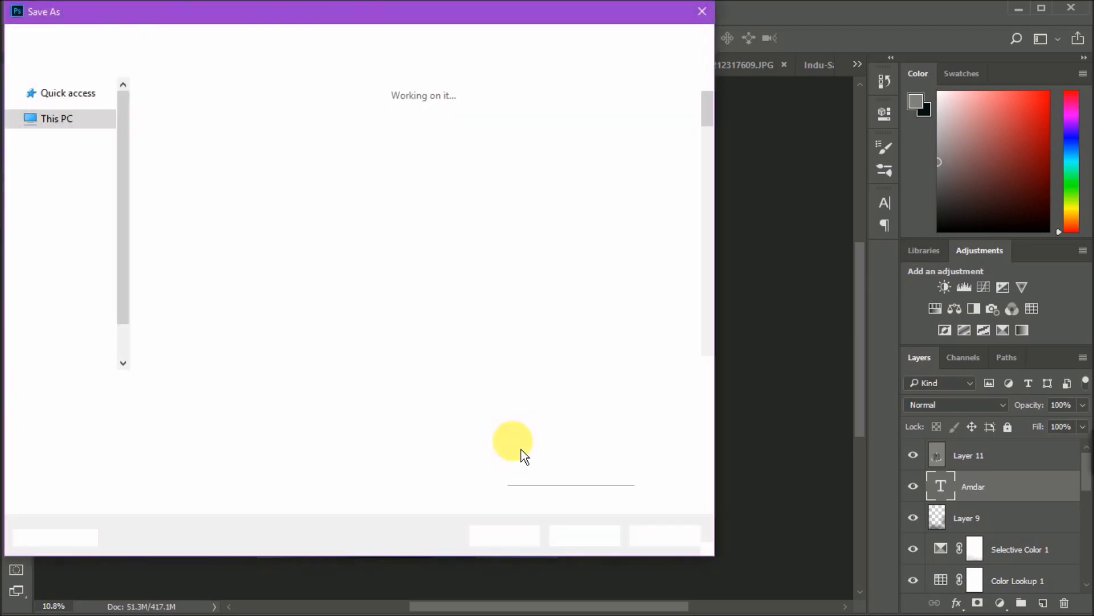
Save the poster as JPEG 'IMG_5638 copy' in the local disk D folder at Quality 12 Maximum
click(109, 294)
double_click(374, 144)
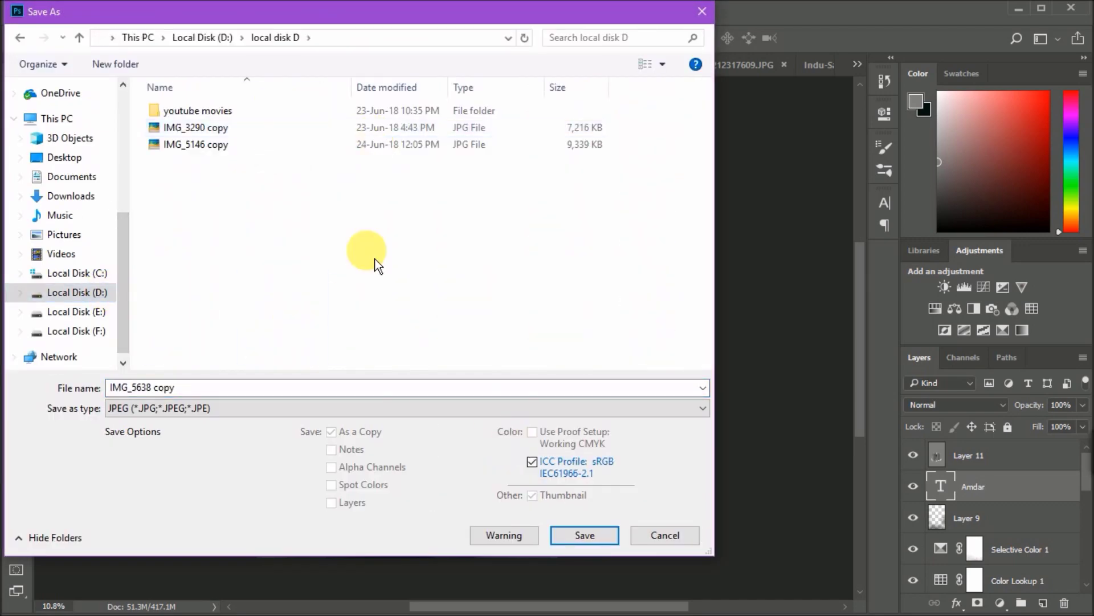
click(567, 543)
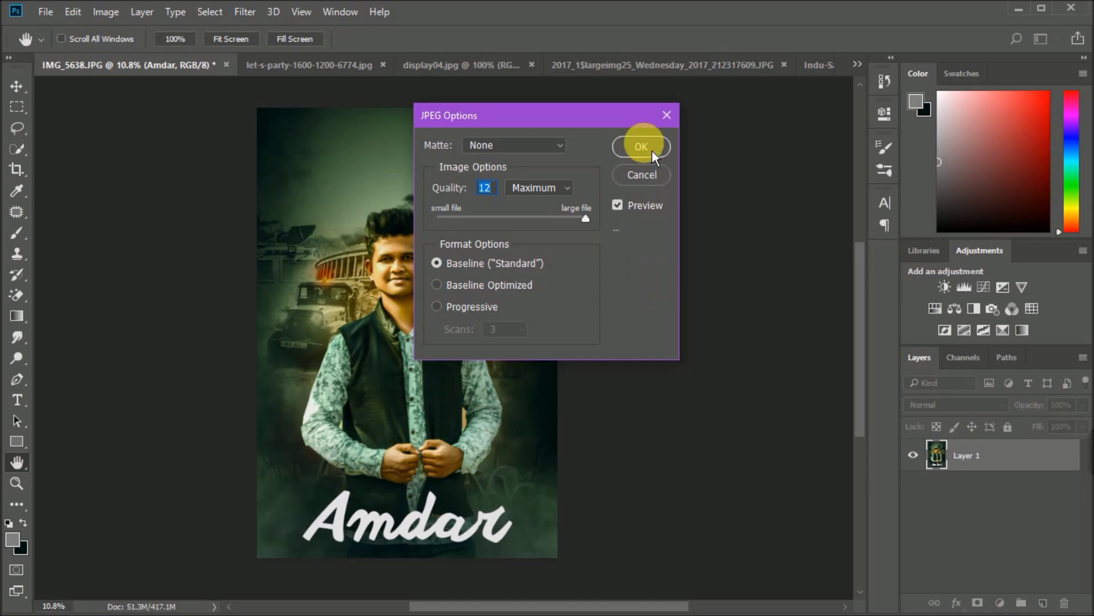
click(652, 151)
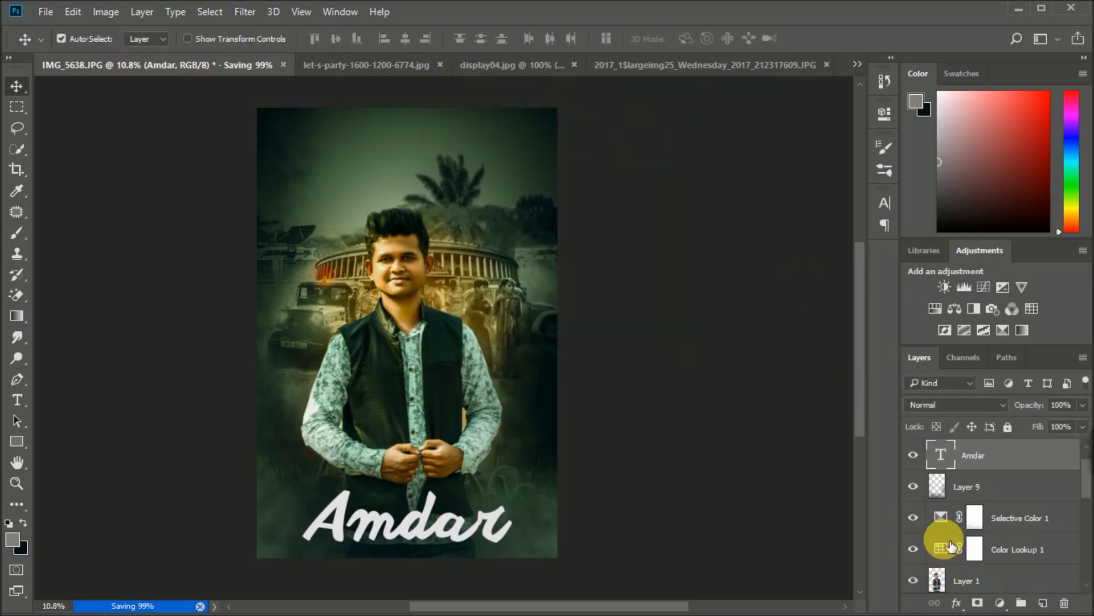
key(ctrl+shift+s)
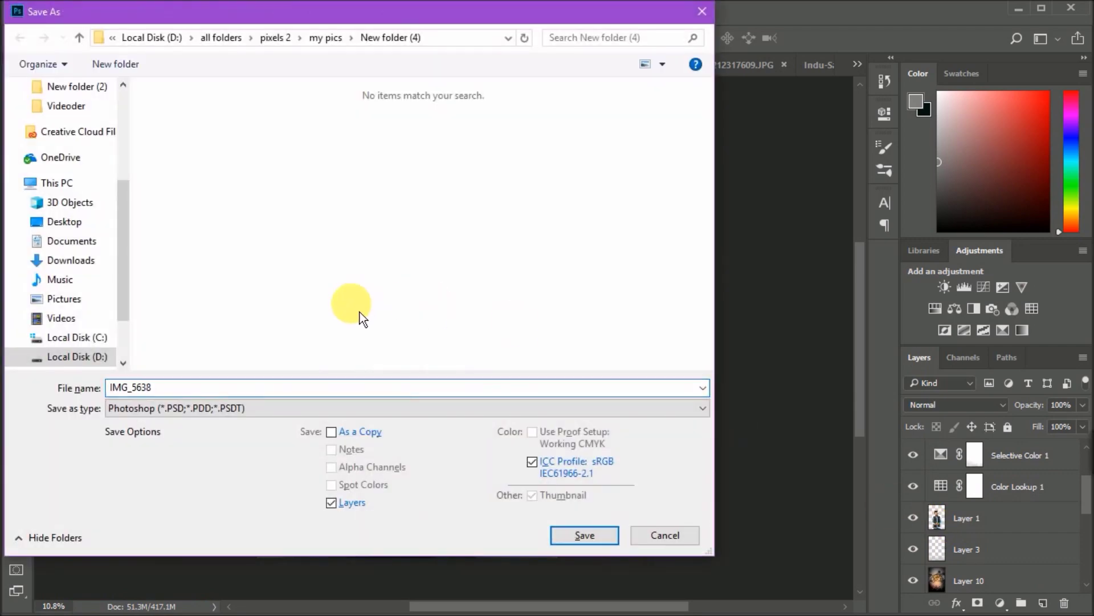
Save the layered poster as PSD 'aamdar psd' with Maximize Compatibility kept on
double_click(302, 389)
text(aamdar psd)
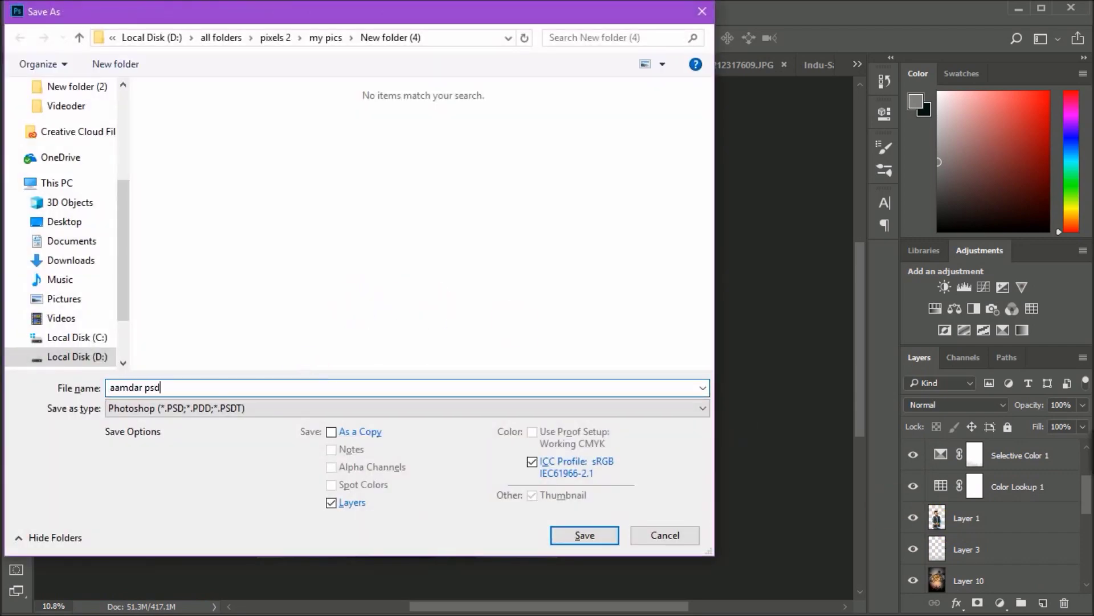
key(Return)
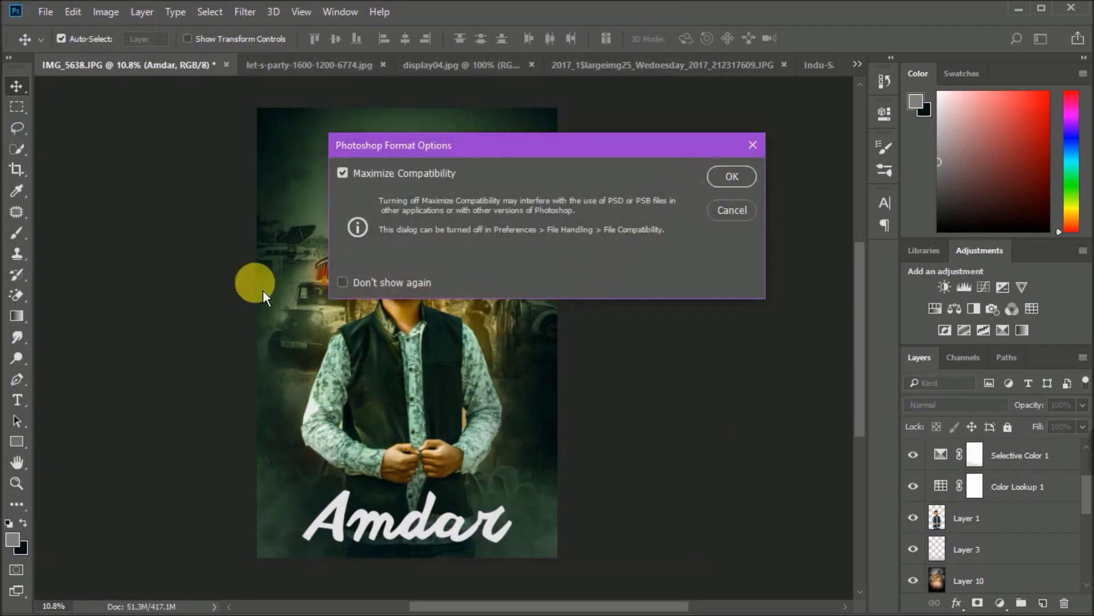
click(732, 176)
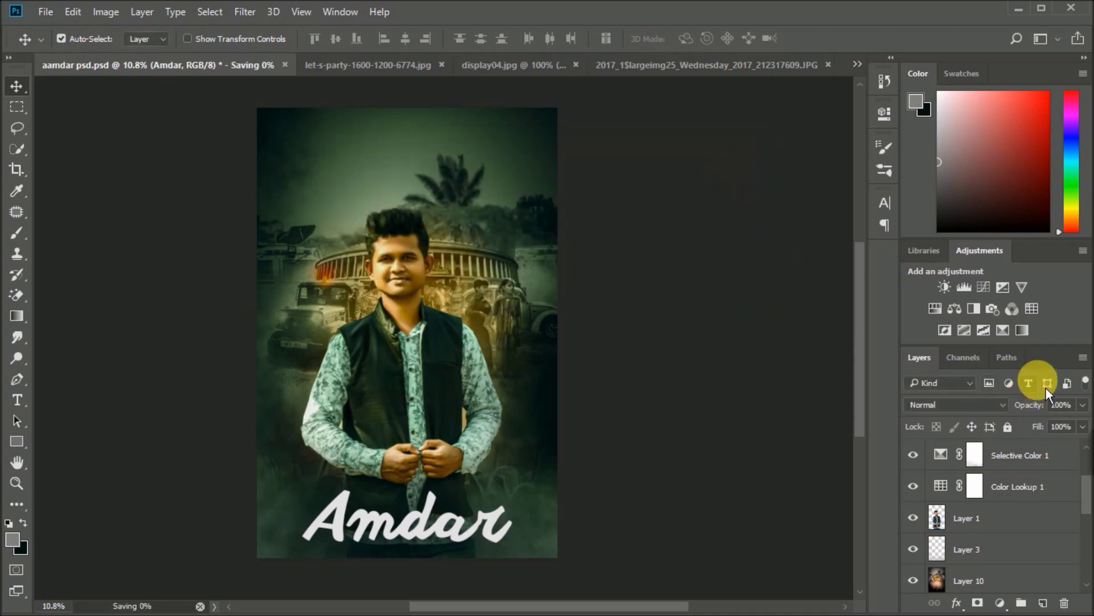